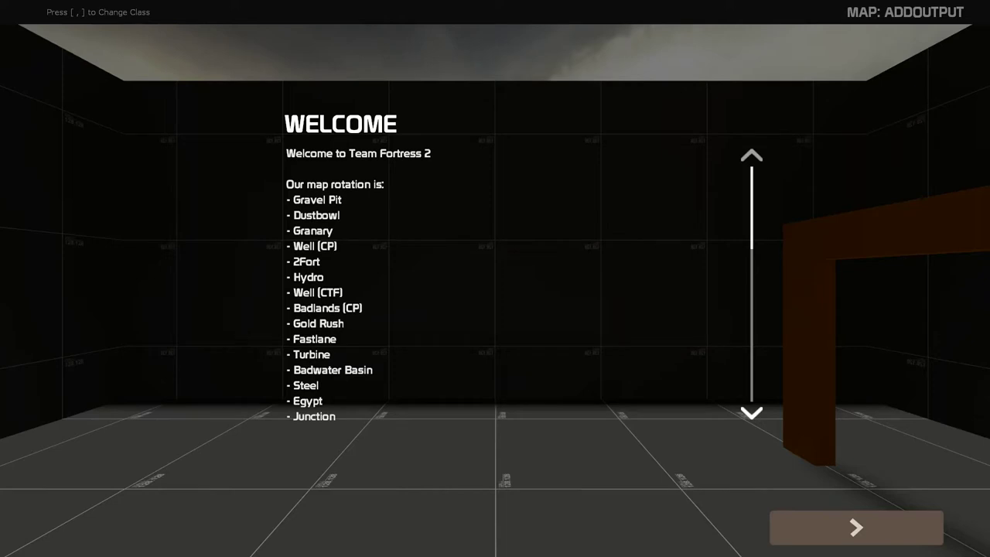
Dismiss the welcome message and join the BLU team as Scout on the addoutput map
click(856, 527)
click(856, 528)
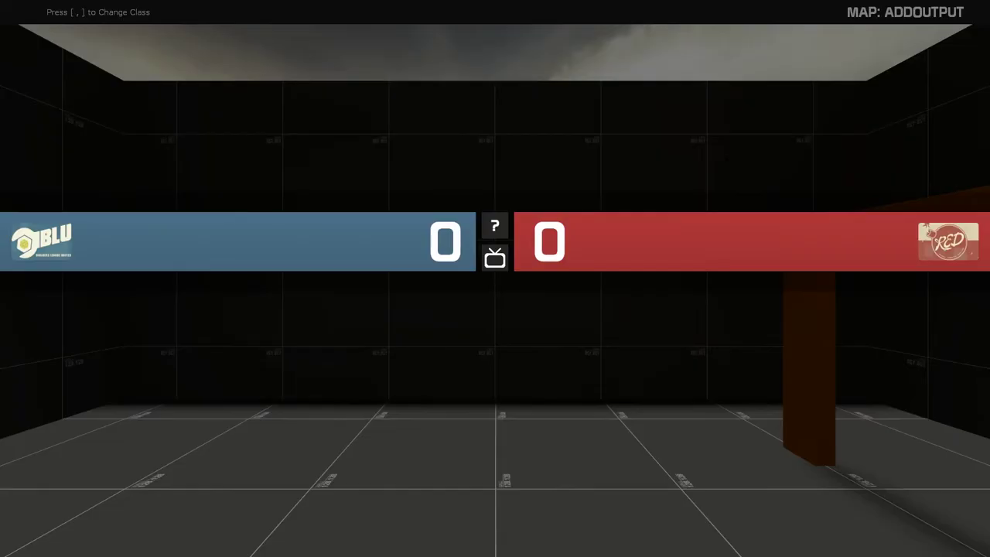
key(3)
key(1)
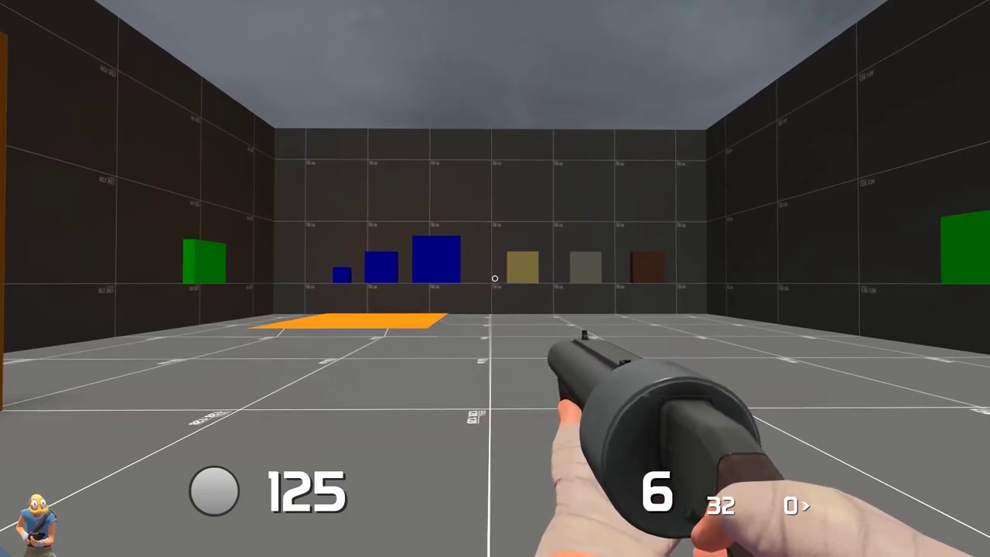
Walk to the wall with the coloured blocks, equip the melee weapon and hit the grey block
key(w)
key(w)
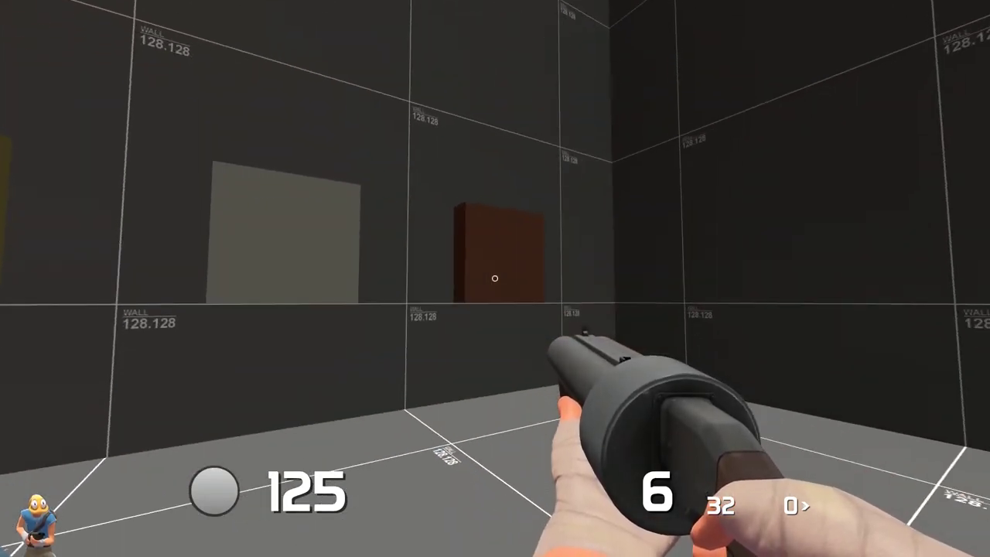
key(3)
key(w)
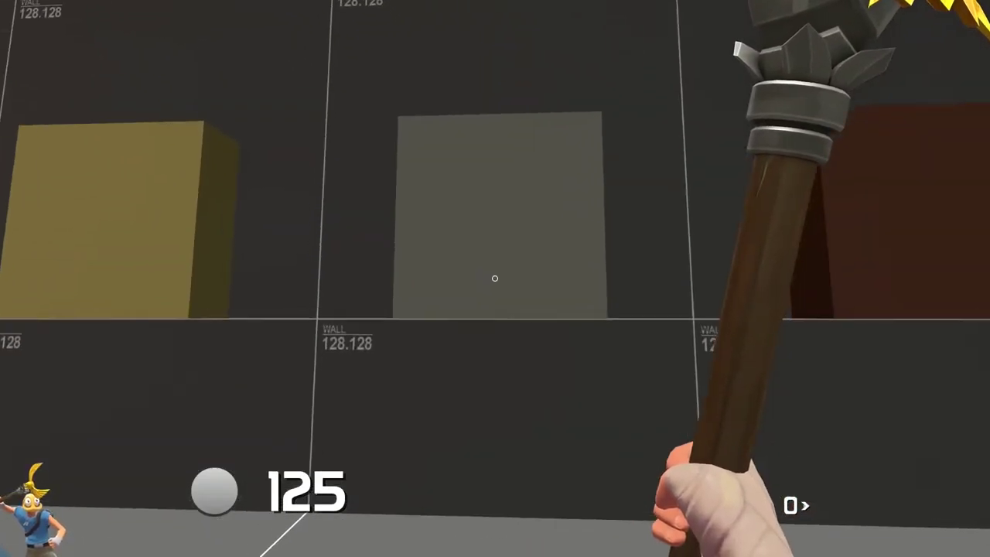
click(495, 279)
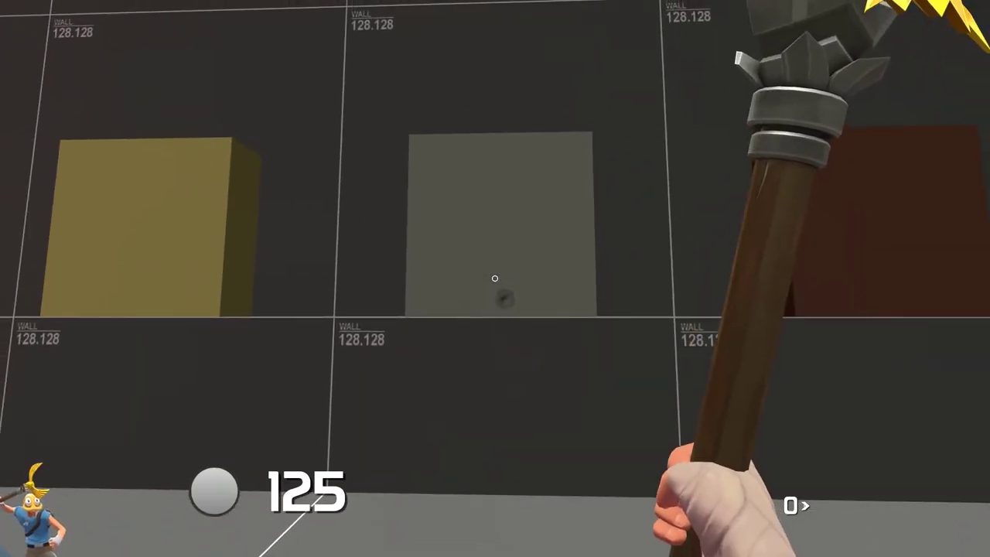
click(495, 279)
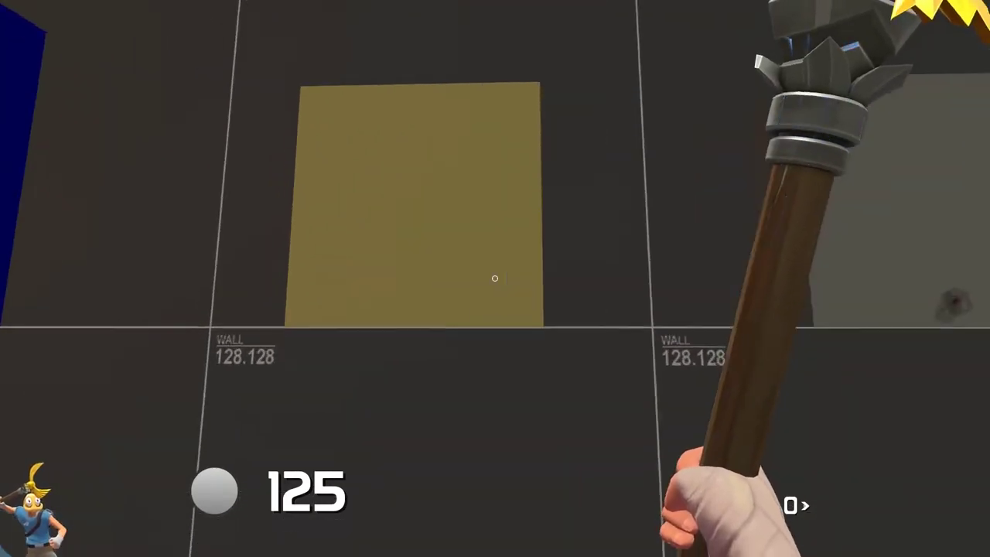
Hit the yellow block with the melee weapon, and strike the grey block beside it again
key(w)
click(495, 279)
key(s)
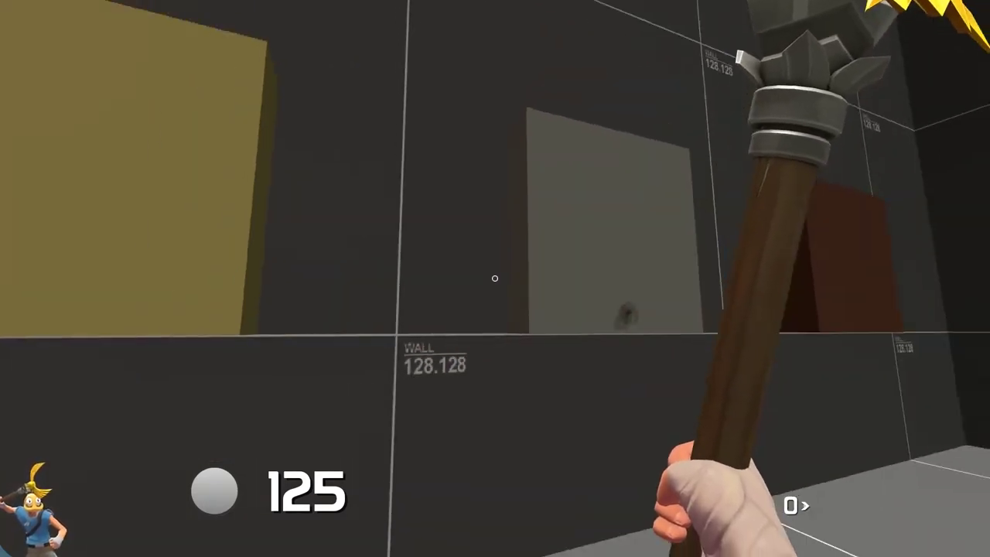
key(w)
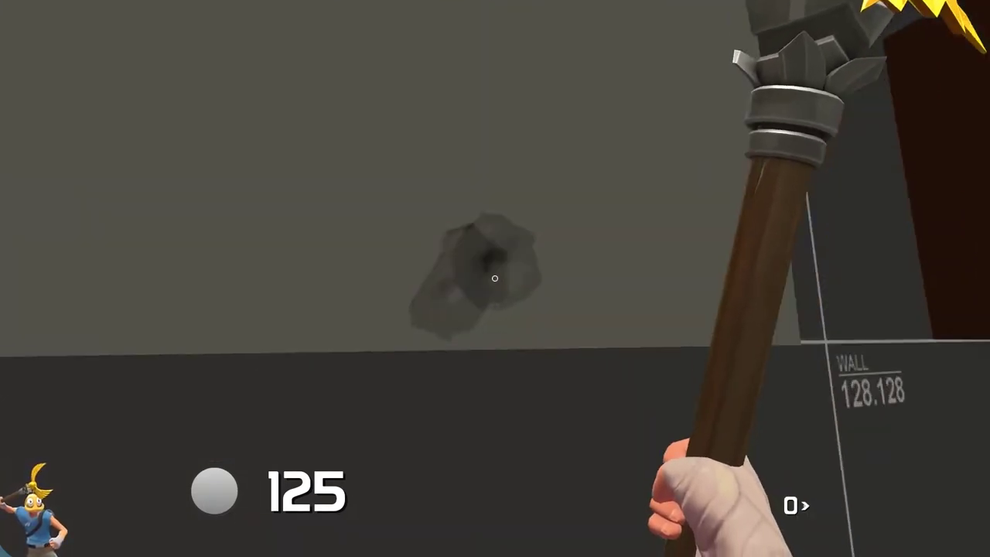
click(495, 279)
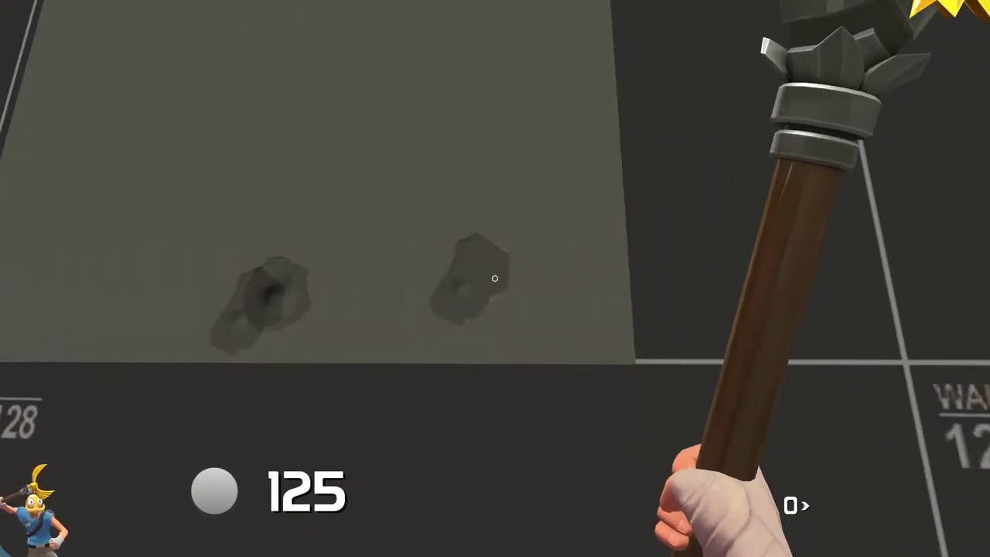
click(495, 278)
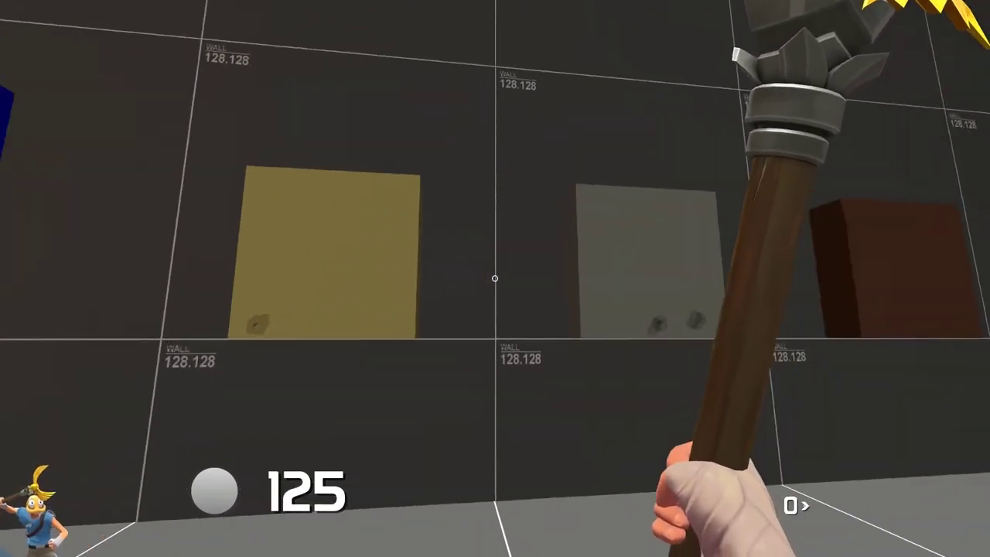
Examine the yellow block on the wall up close from several angles
key(w)
key(d)
key(w)
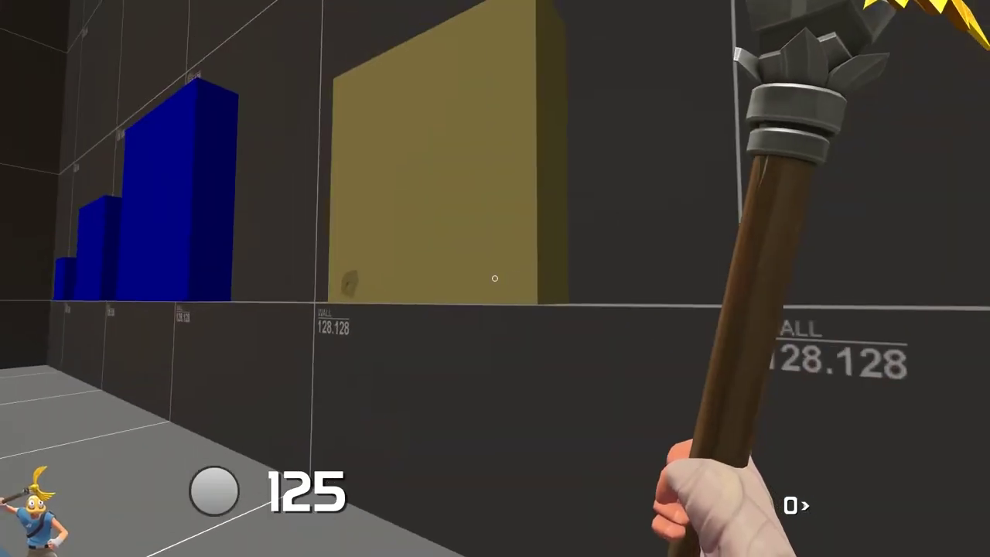
key(w)
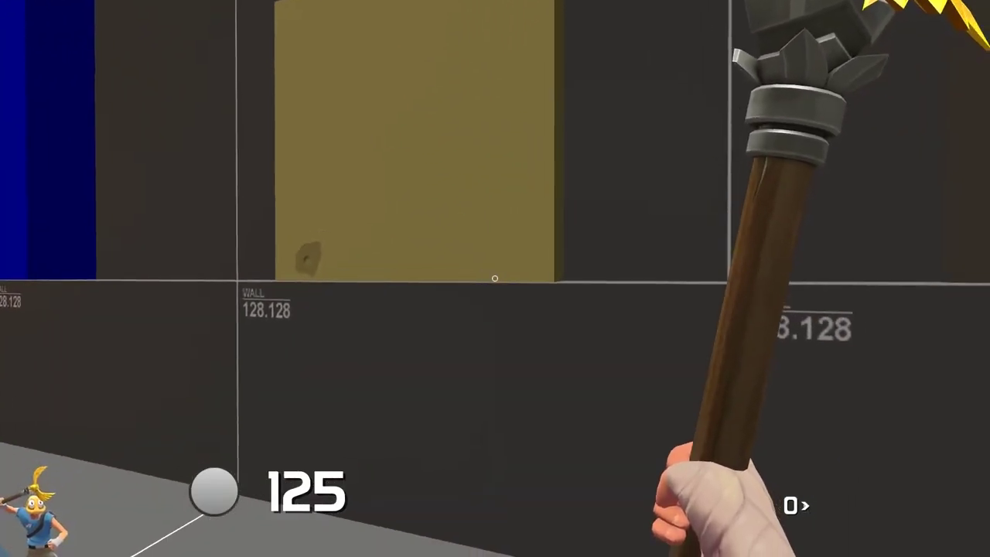
key(w)
key(d)
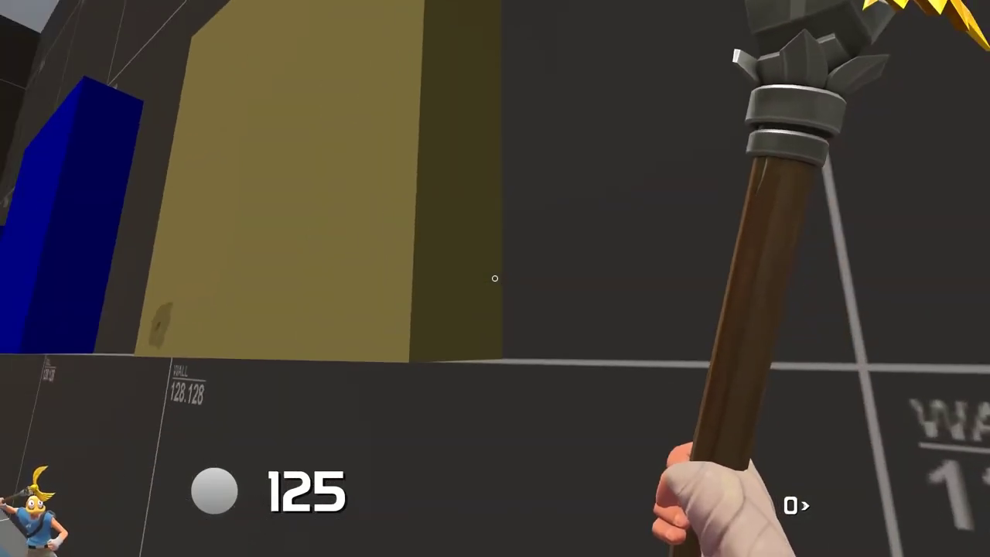
key(s)
key(a)
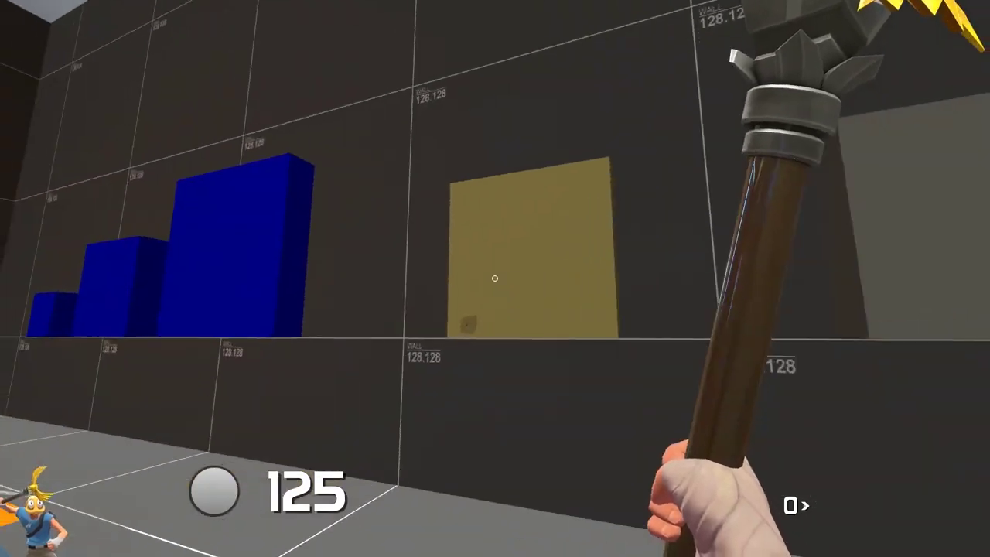
Hit the yellow block once more, and strike the grey block near its existing marks
key(w)
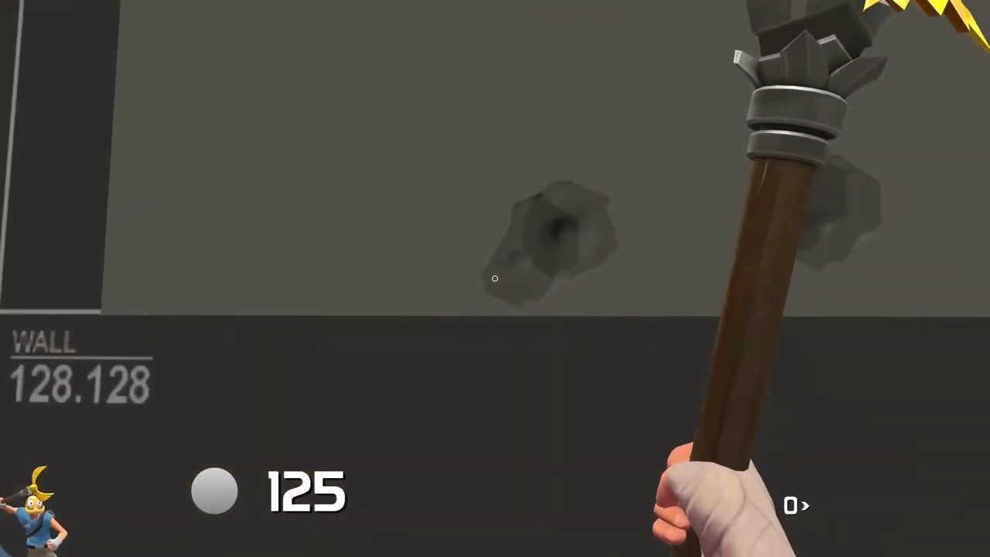
key(a)
click(495, 279)
key(s)
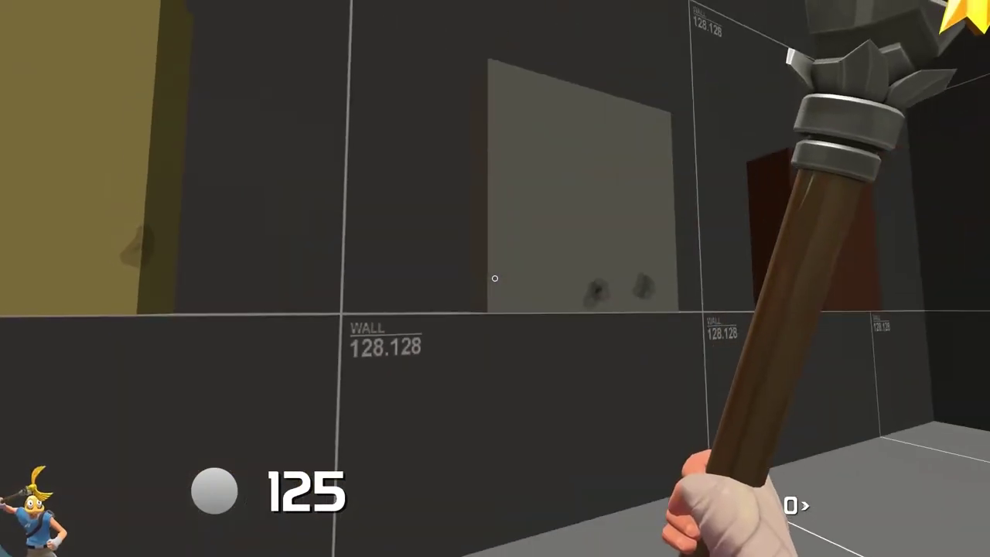
key(w)
click(495, 279)
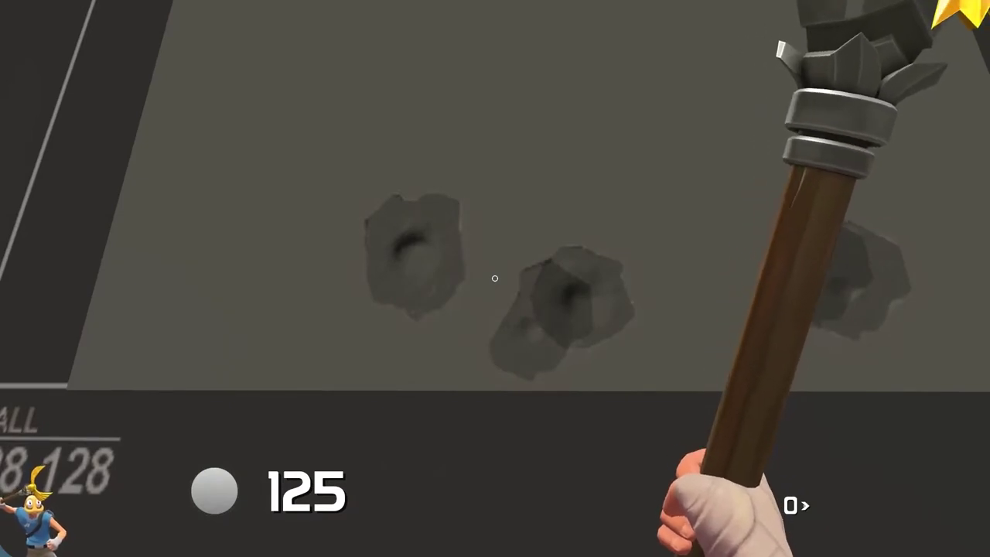
Walk over to the dark red block and hit it twice with the melee weapon
key(s)
key(d)
key(w)
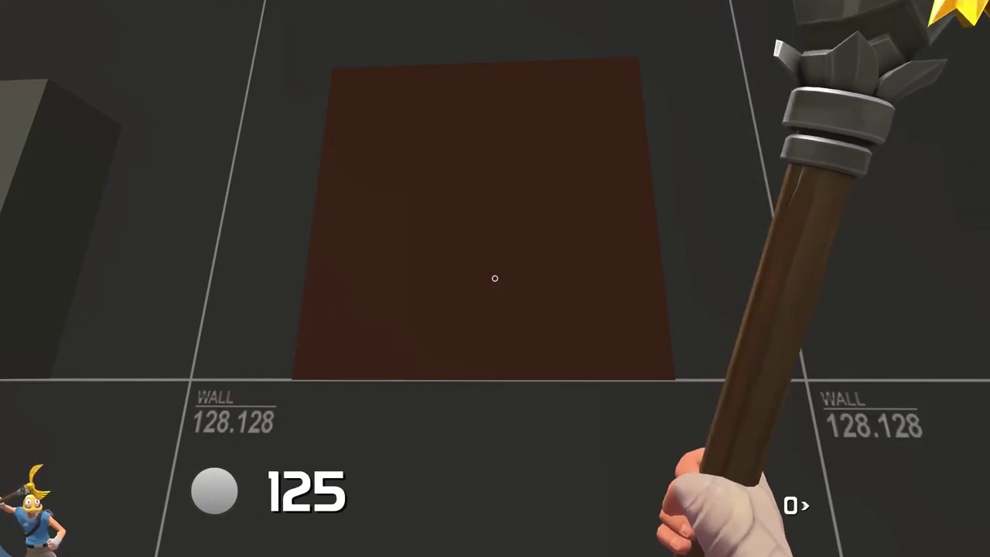
click(495, 278)
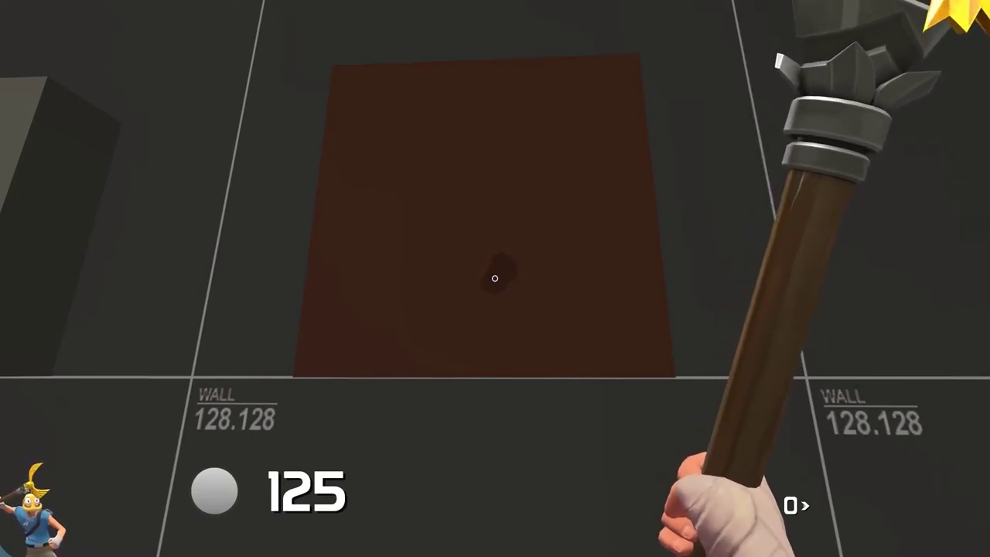
click(495, 278)
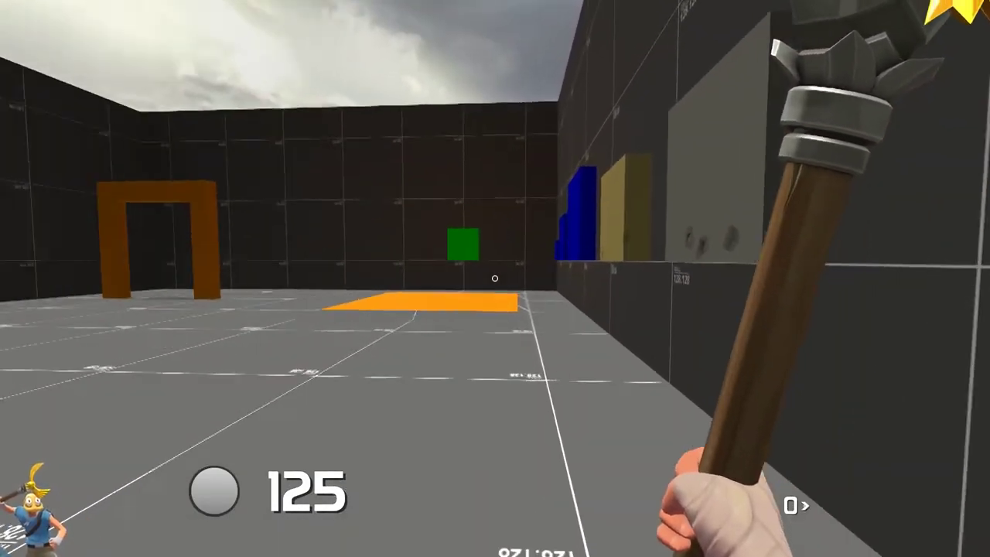
Cross the room to the orange archway and walk through it to inspect the area around it
key(w)
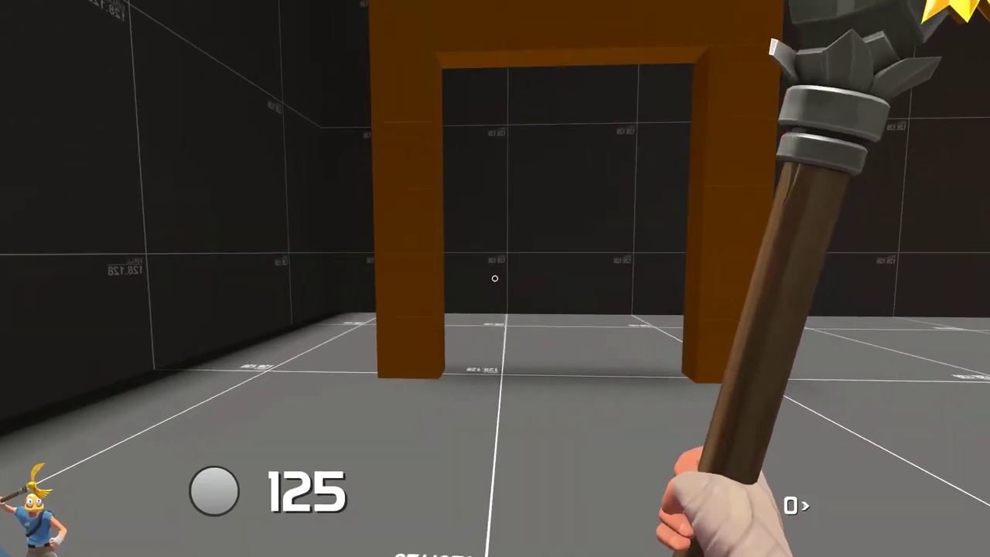
key(w)
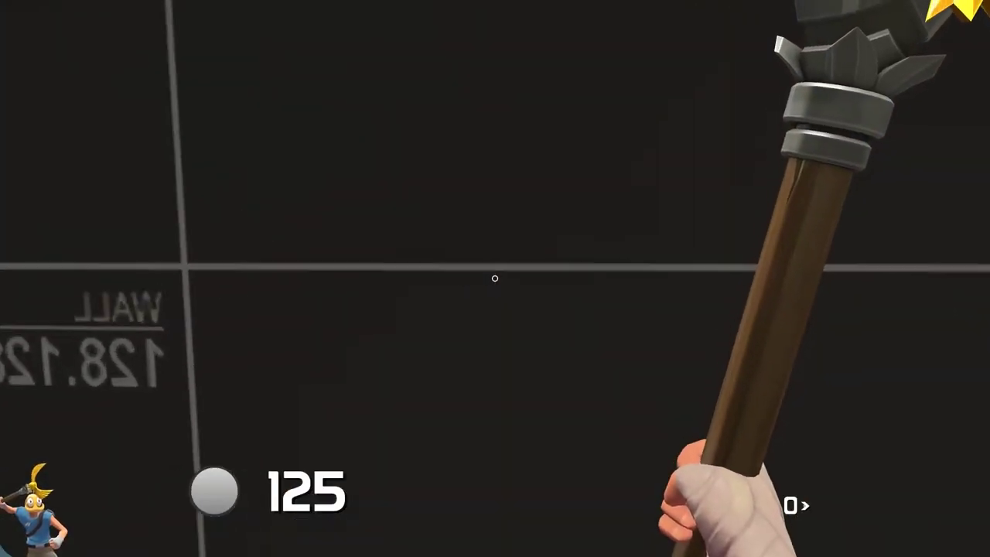
key(w)
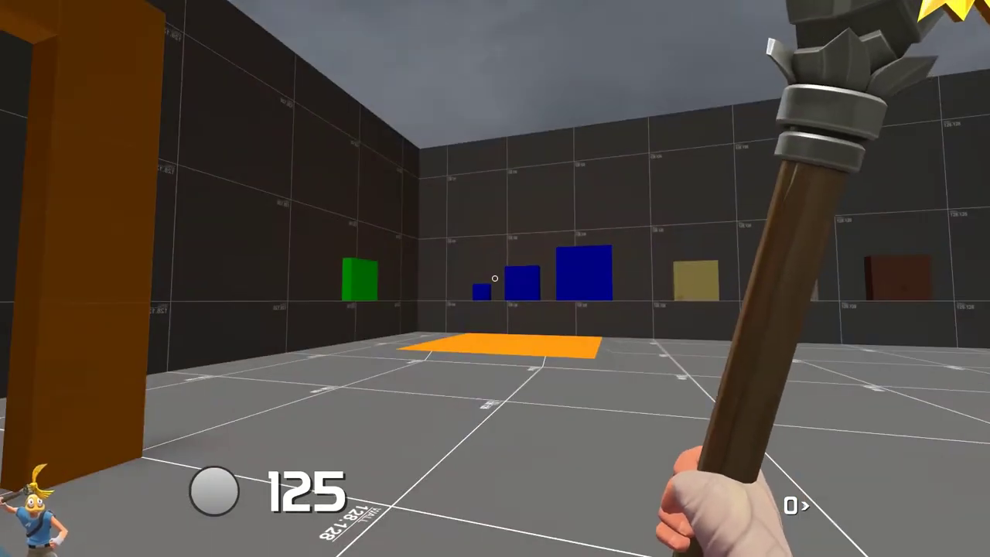
key(w)
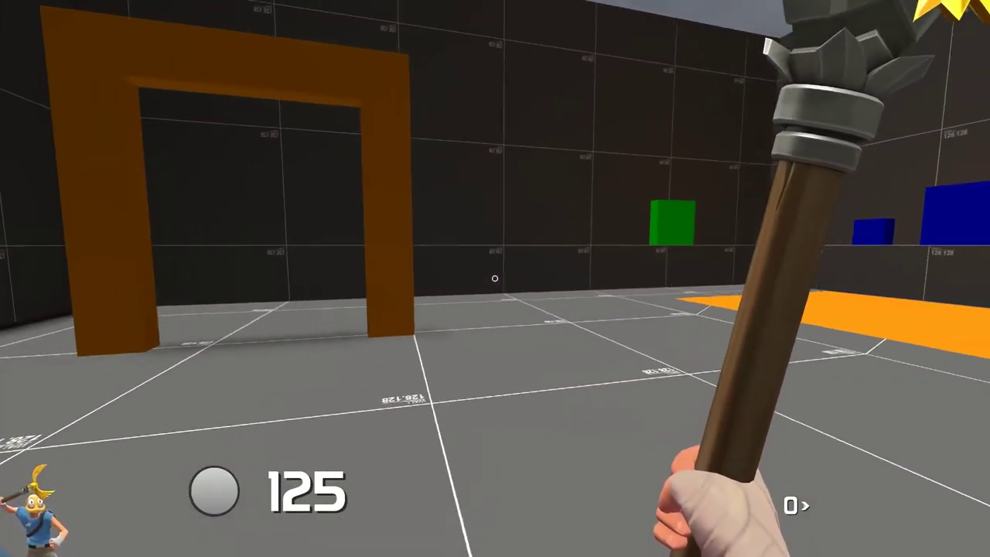
key(w)
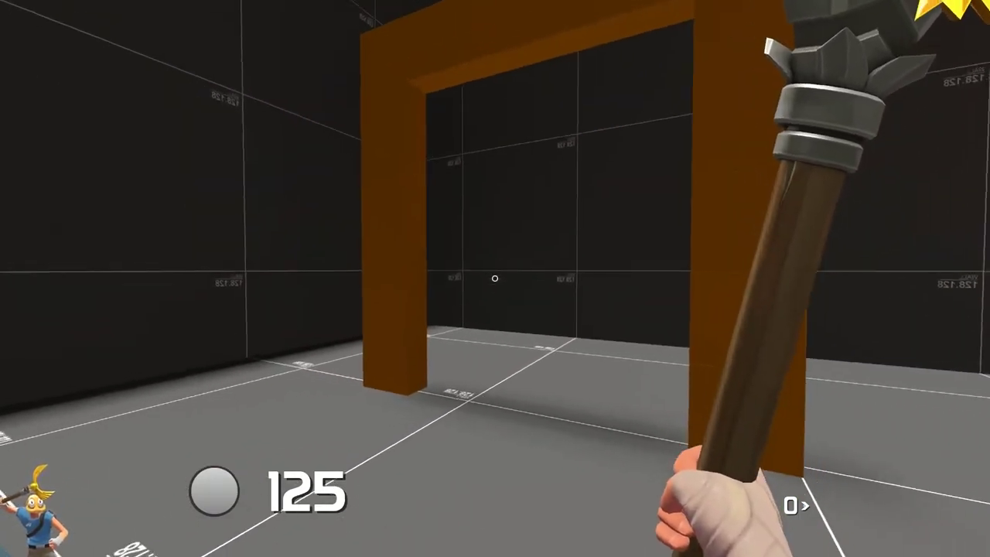
key(w)
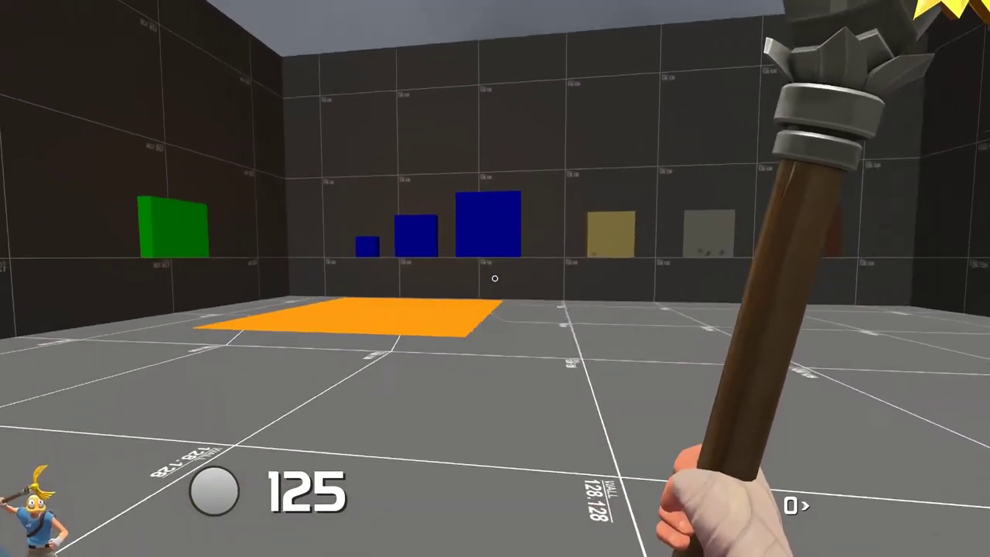
Cross the orange floor area, equip the pistol and shoot the green block on the side wall
key(w)
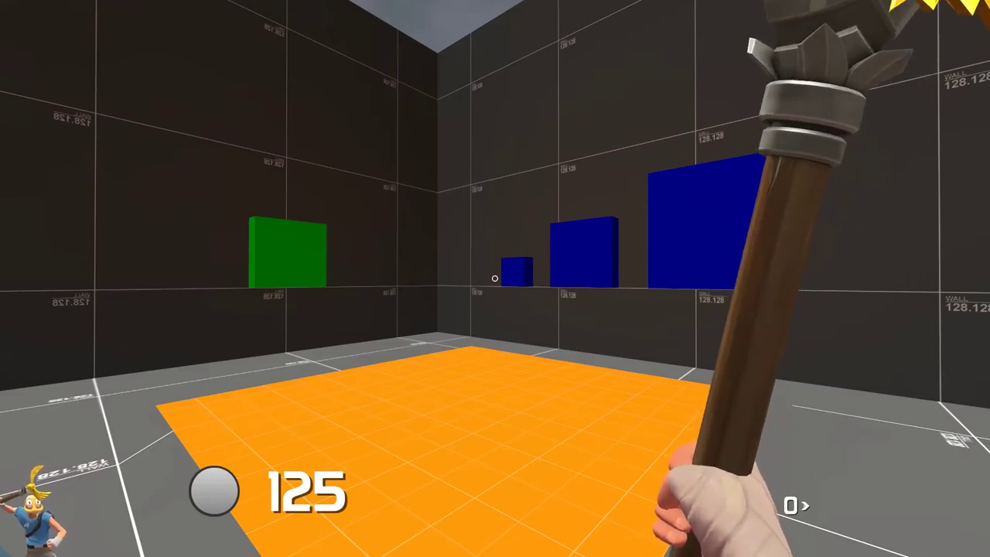
key(w)
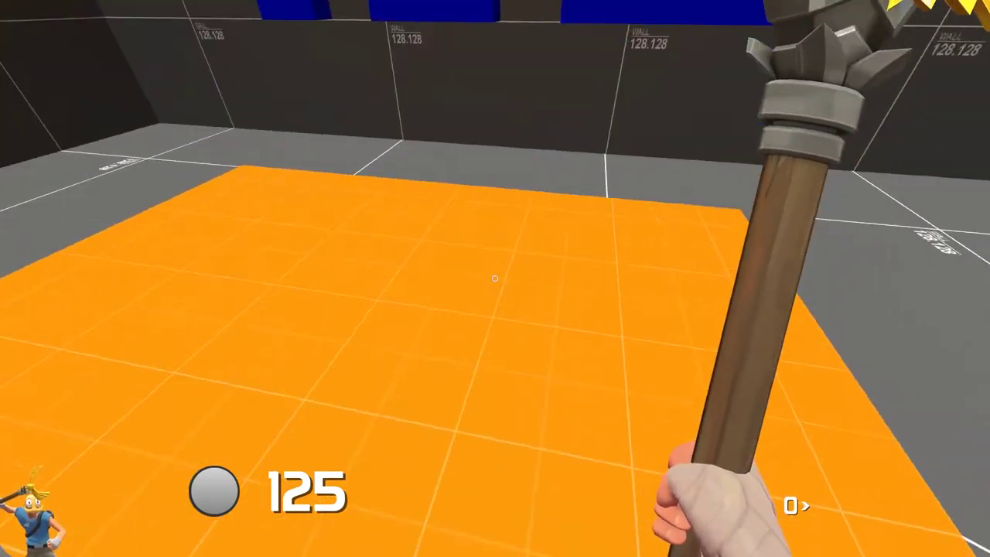
key(w)
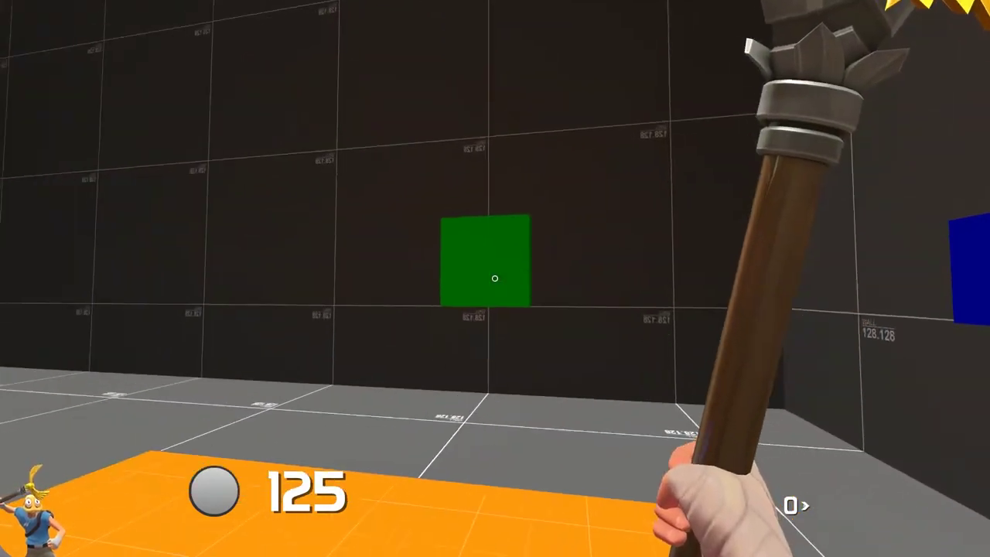
key(2)
click(495, 278)
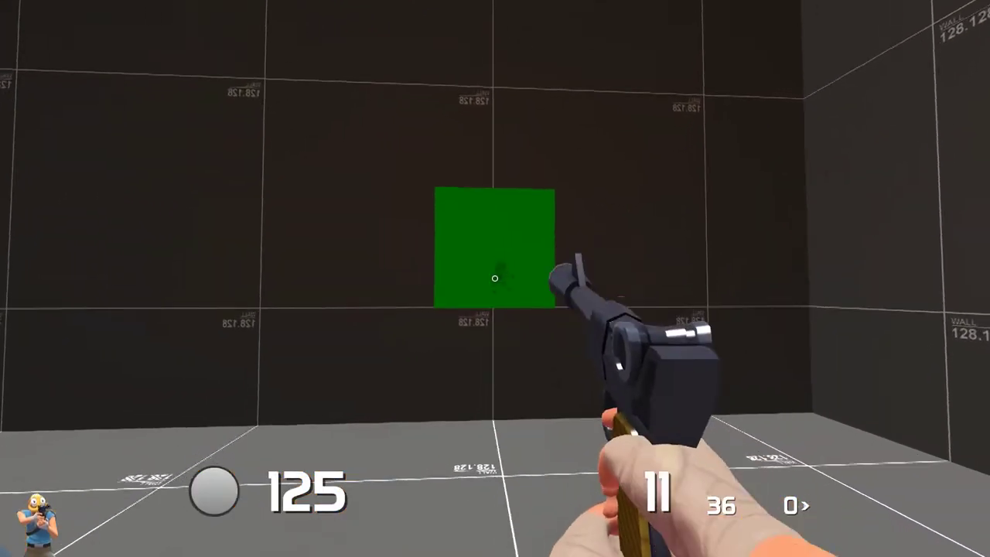
key(w)
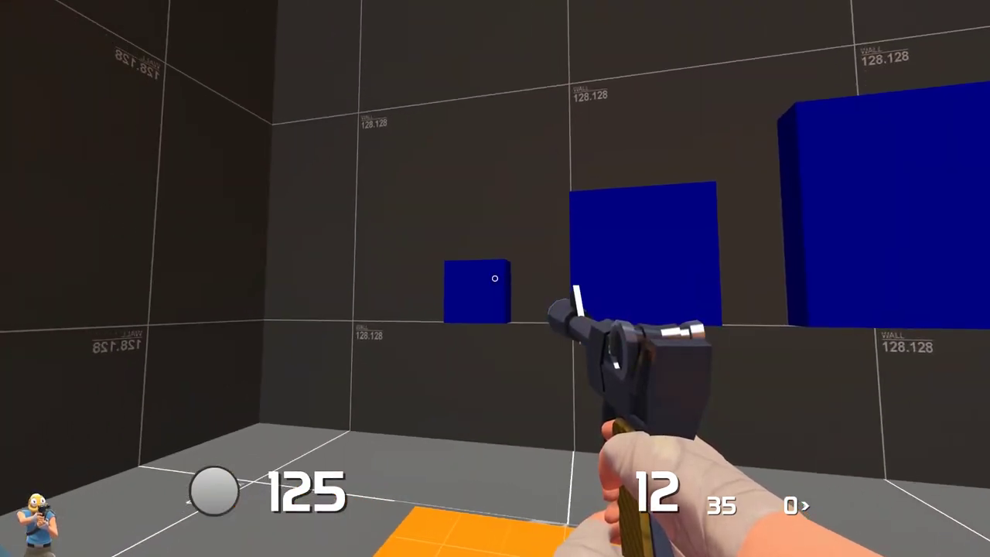
Shoot the smallest blue block, the green block and the medium blue block, reloading the pistol between shots
click(495, 279)
key(r)
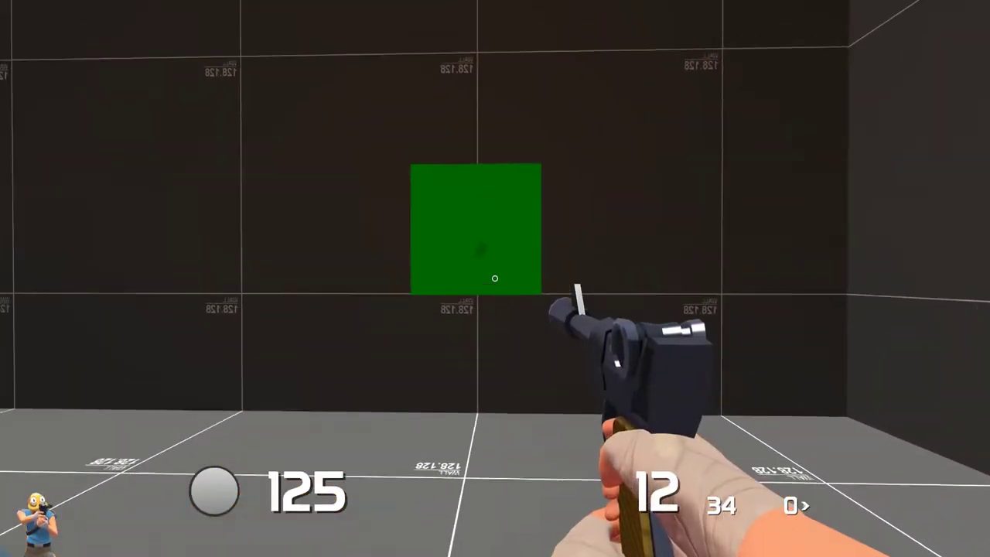
click(495, 279)
key(r)
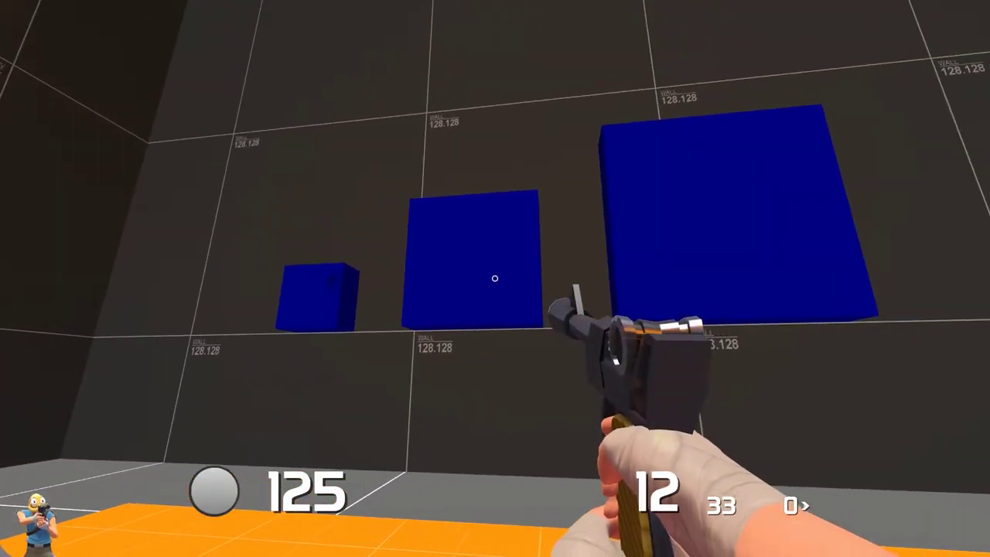
click(495, 278)
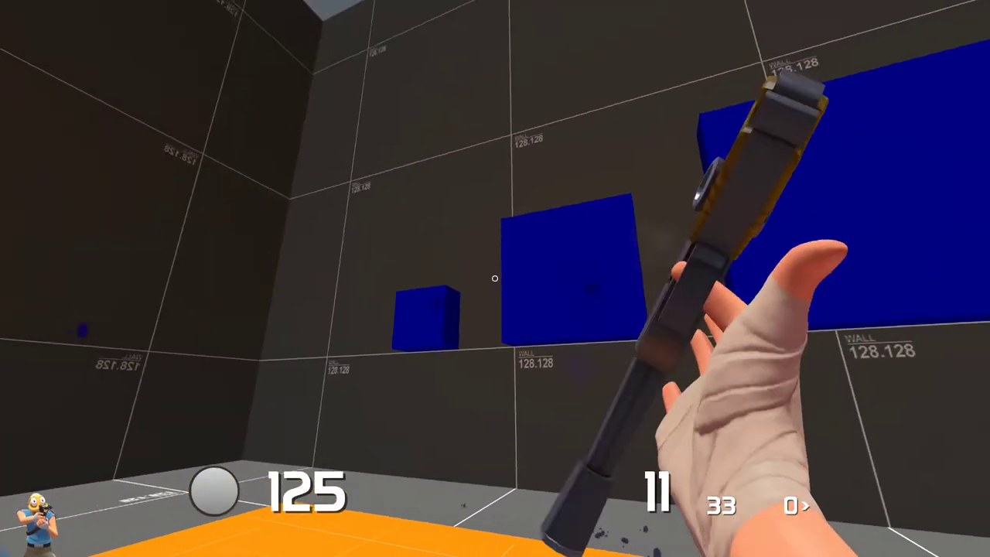
click(495, 279)
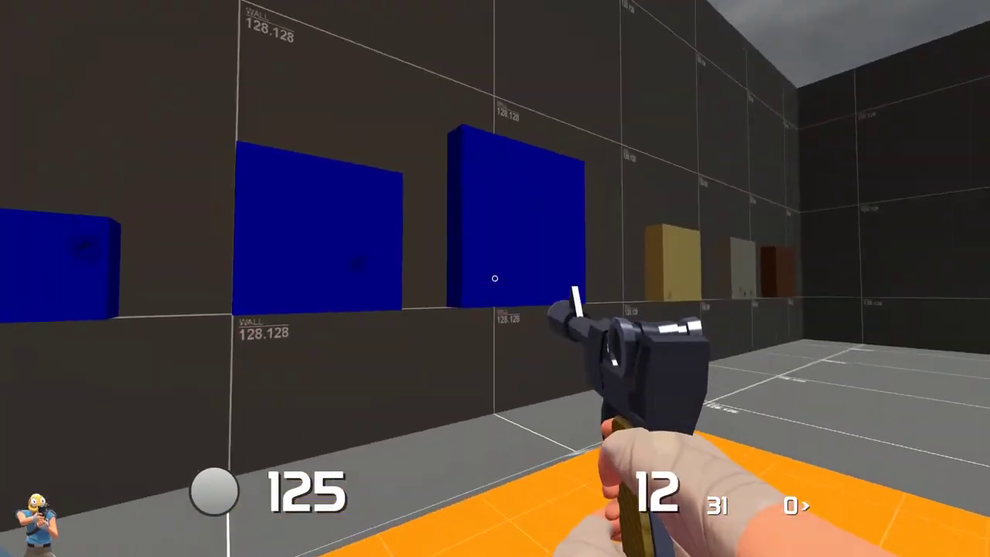
Shoot the largest blue block and the green block on the side wall with the pistol, and reload
click(495, 278)
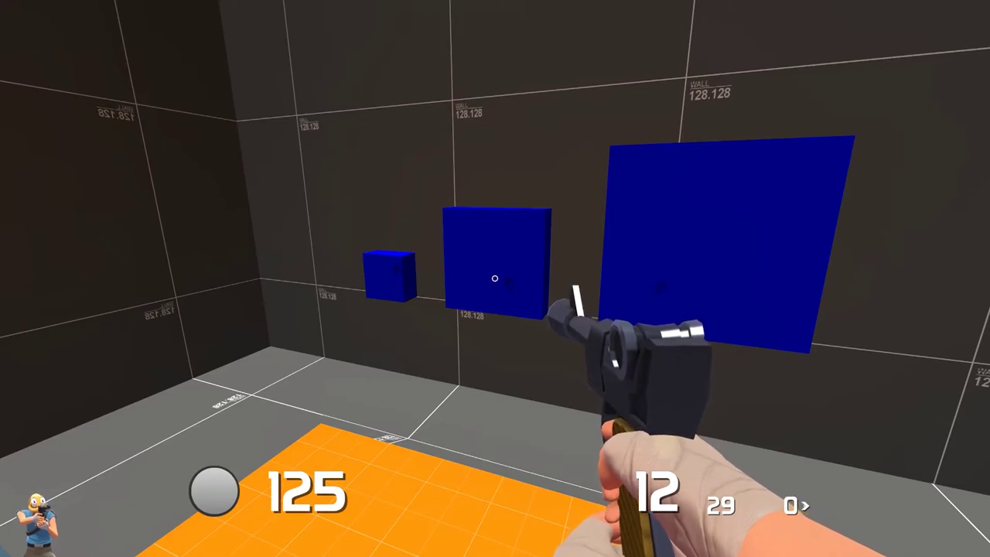
key(s)
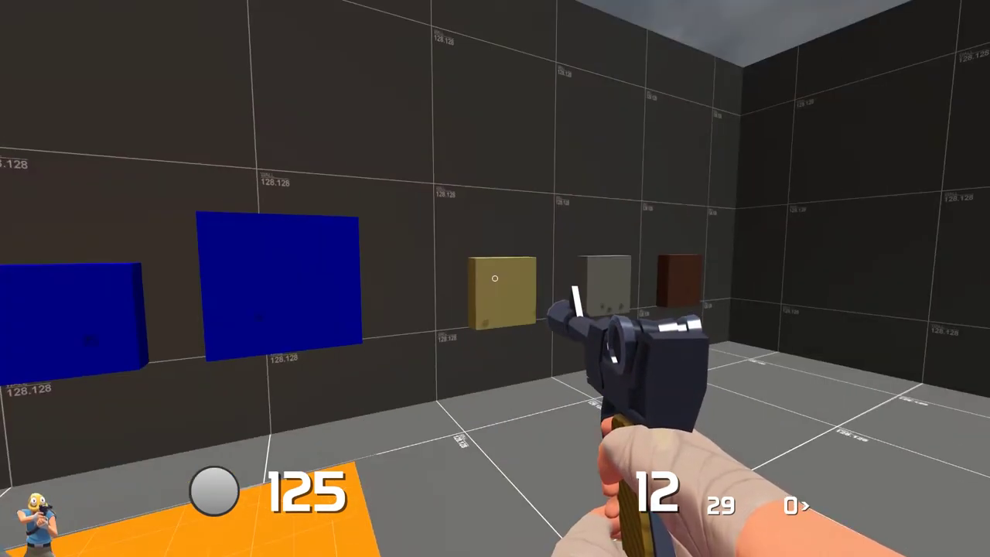
key(w)
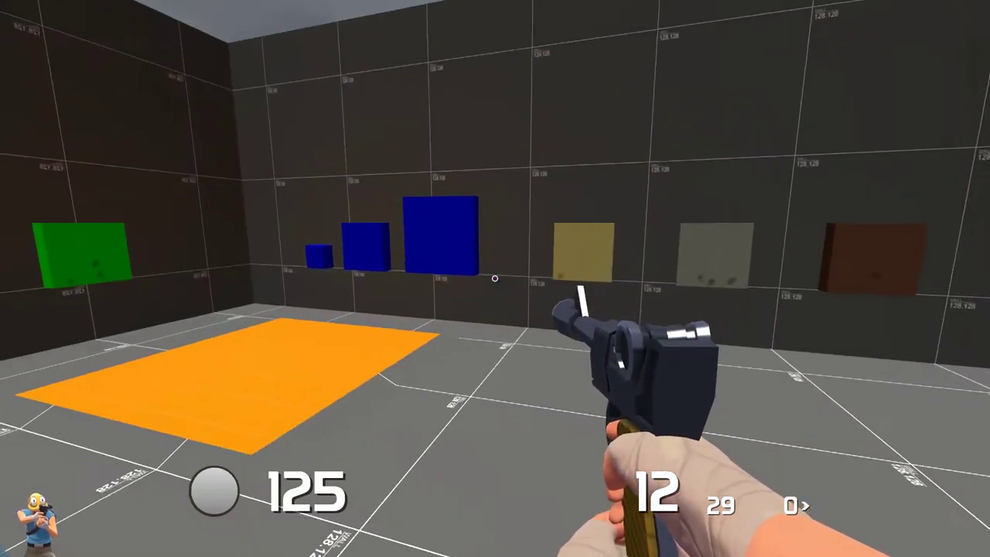
key(w)
click(495, 279)
key(r)
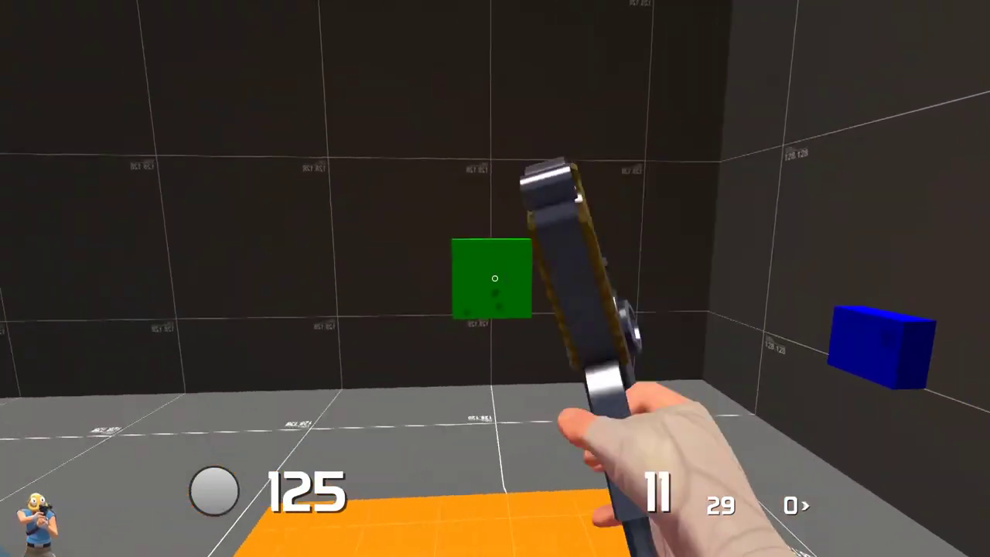
Cross the room to the green block on the opposite wall and hit it three times with the melee weapon
key(w)
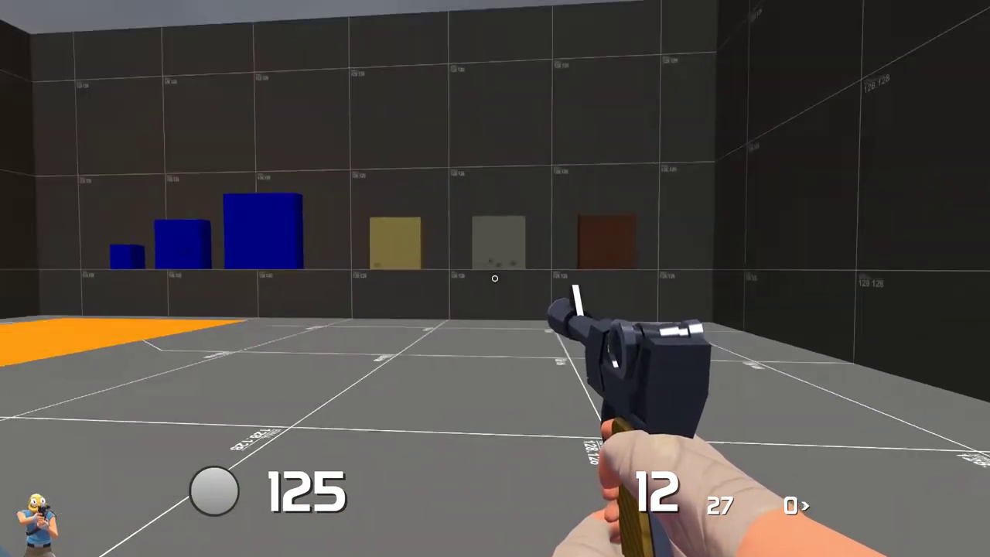
key(s)
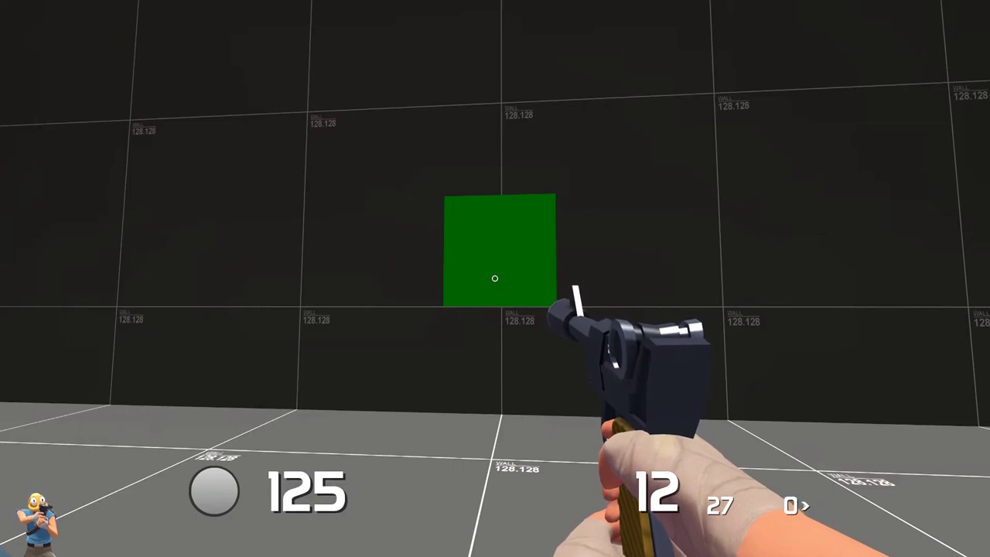
key(w)
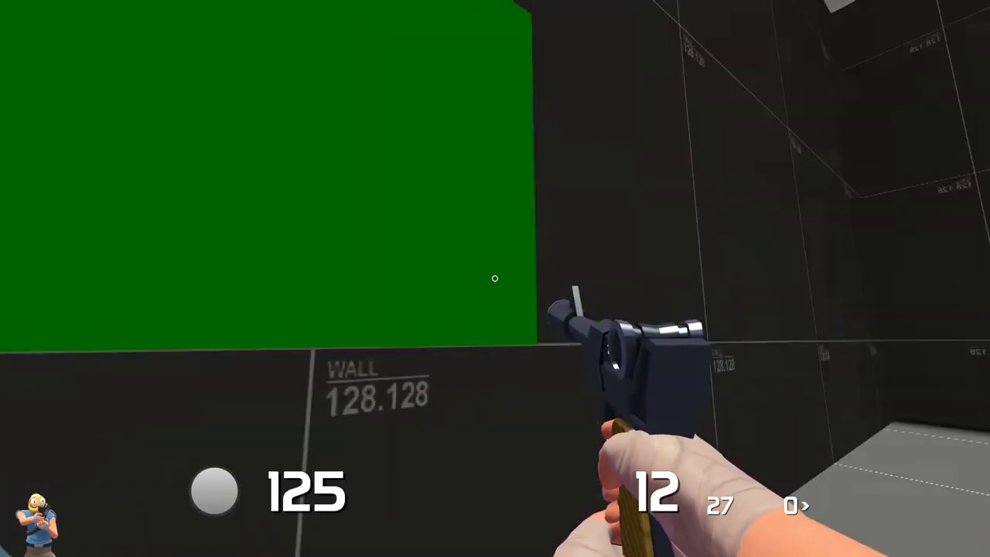
key(w)
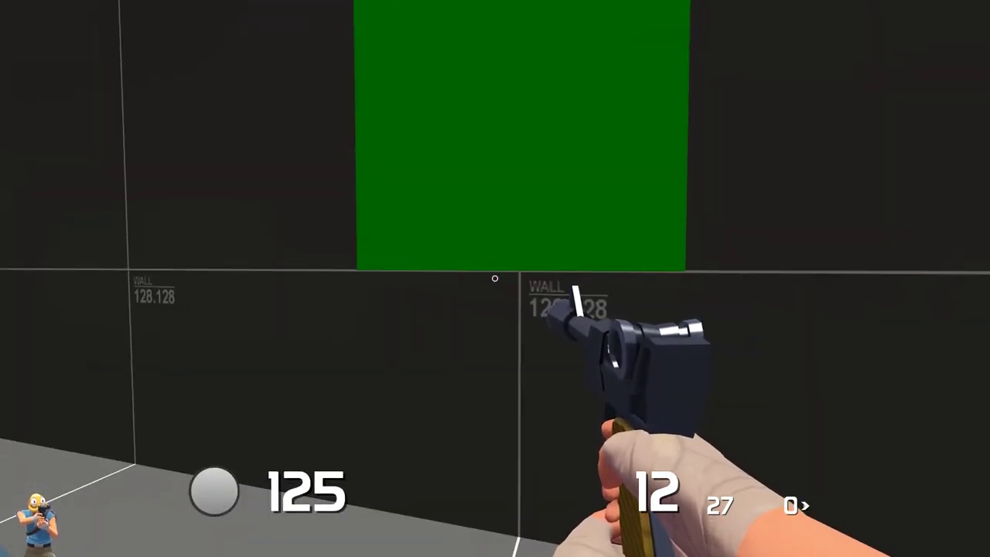
key(3)
key(w)
click(495, 278)
click(494, 278)
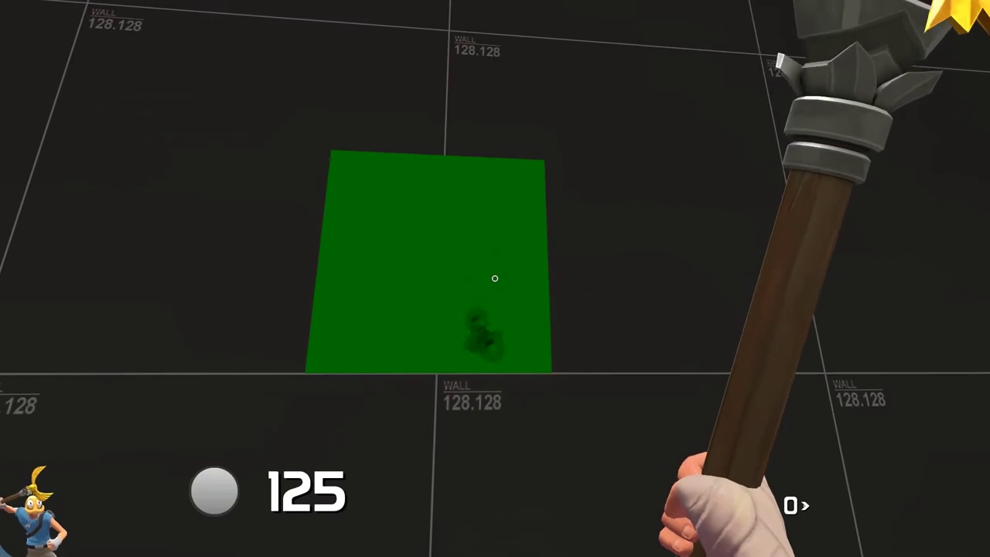
click(495, 278)
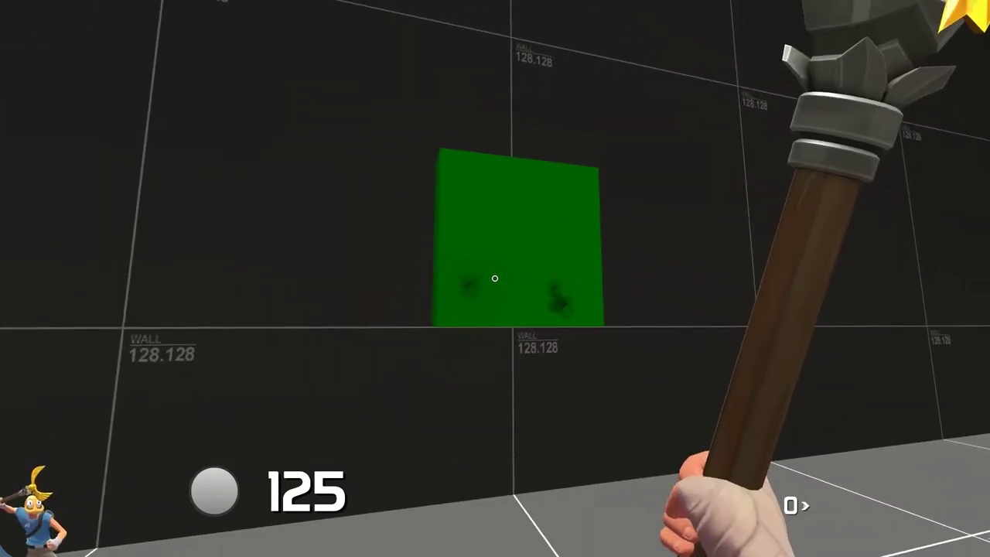
Walk away from the green block to the far end of the room and view all the coloured blocks
key(w)
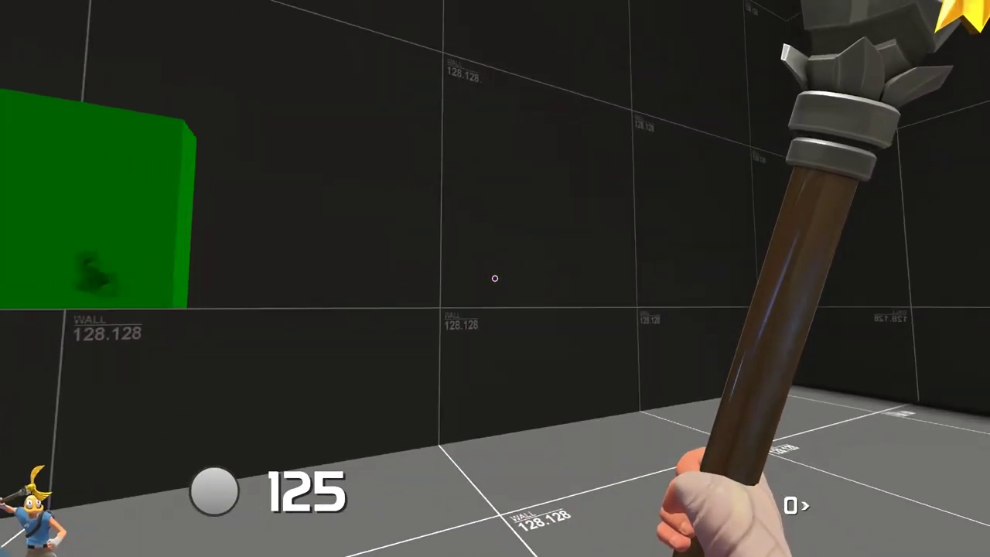
key(w)
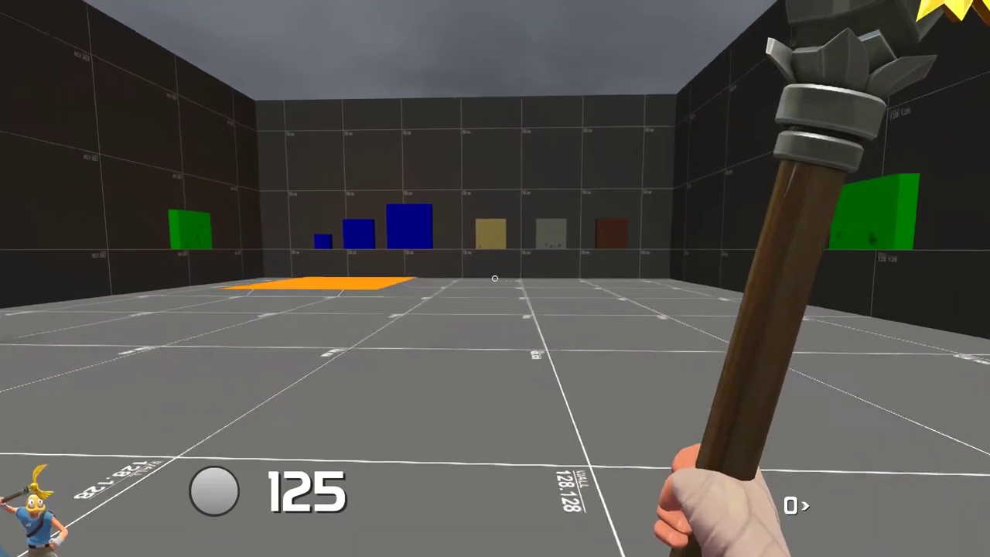
key(a)
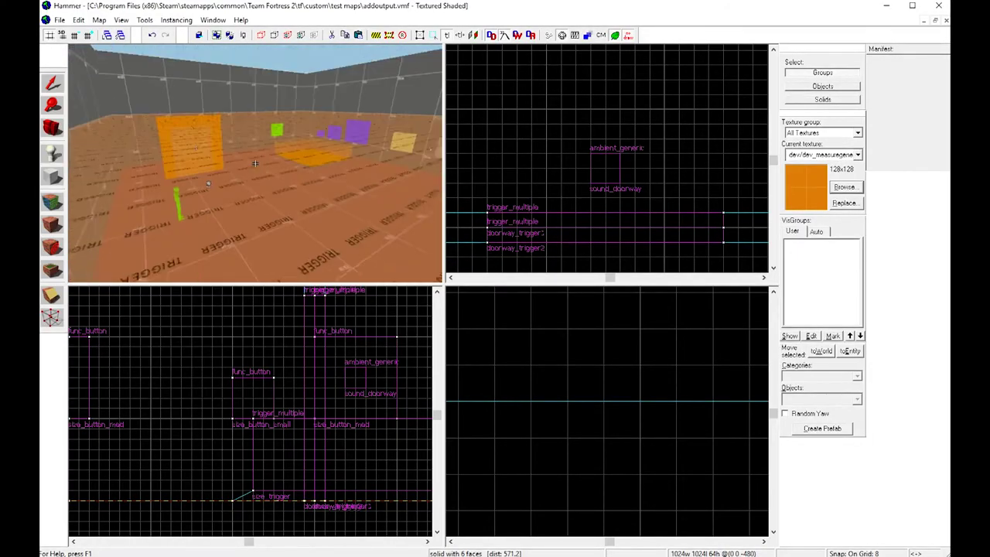
double_click(255, 163)
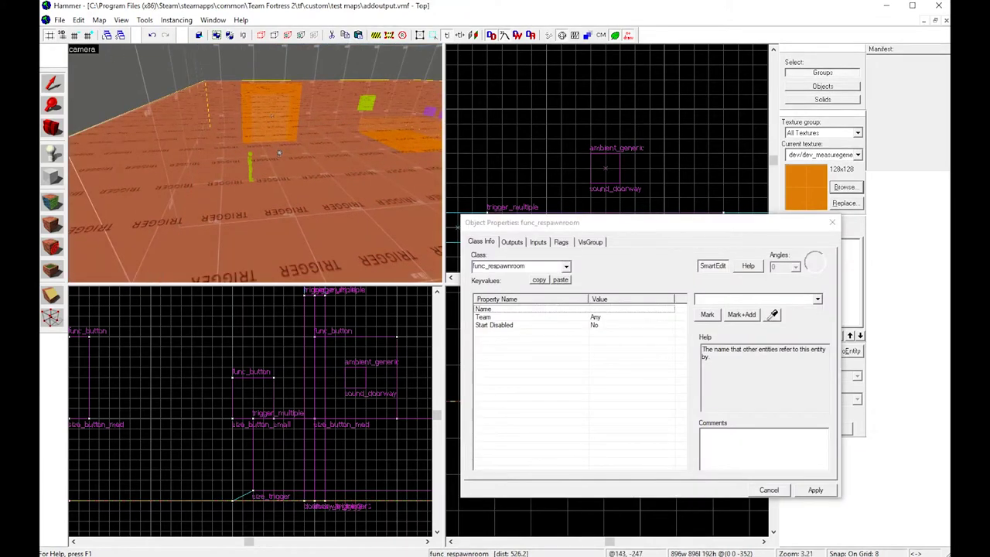
drag(574, 224, 542, 213)
key(Escape)
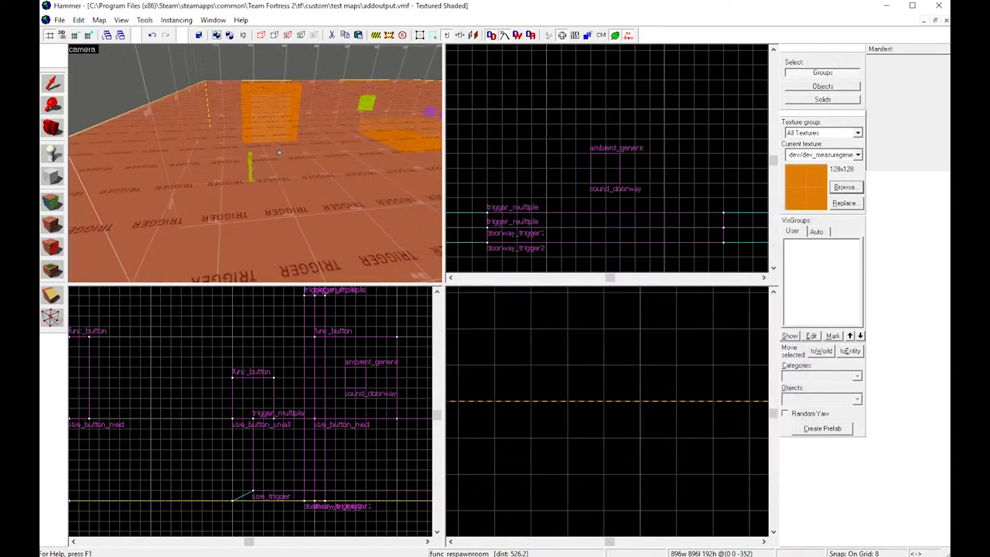
key(z)
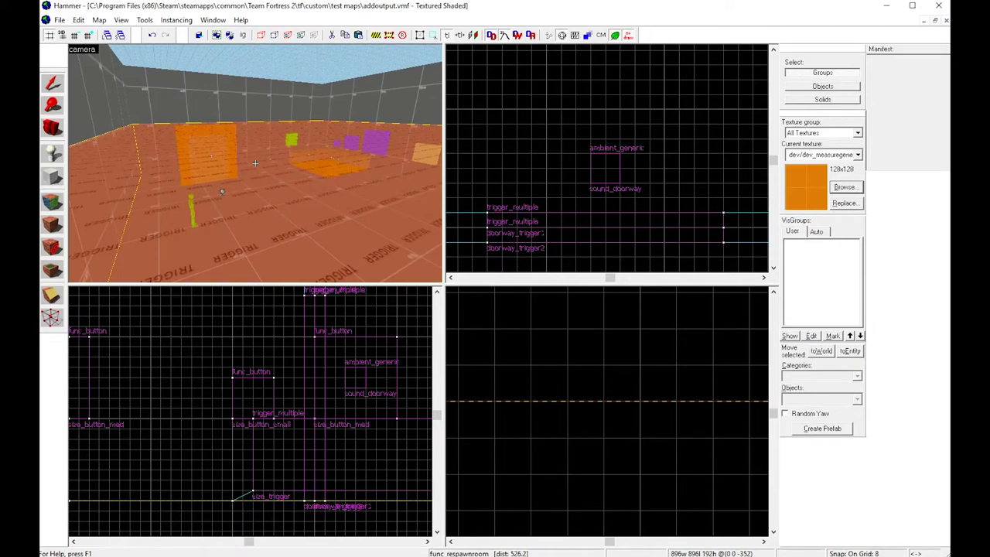
key(w)
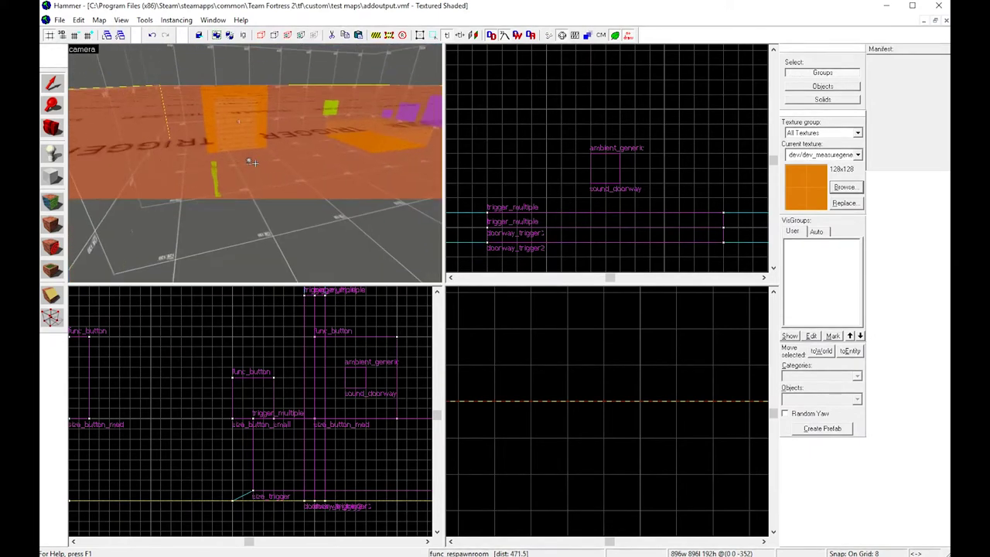
key(w)
key(w)
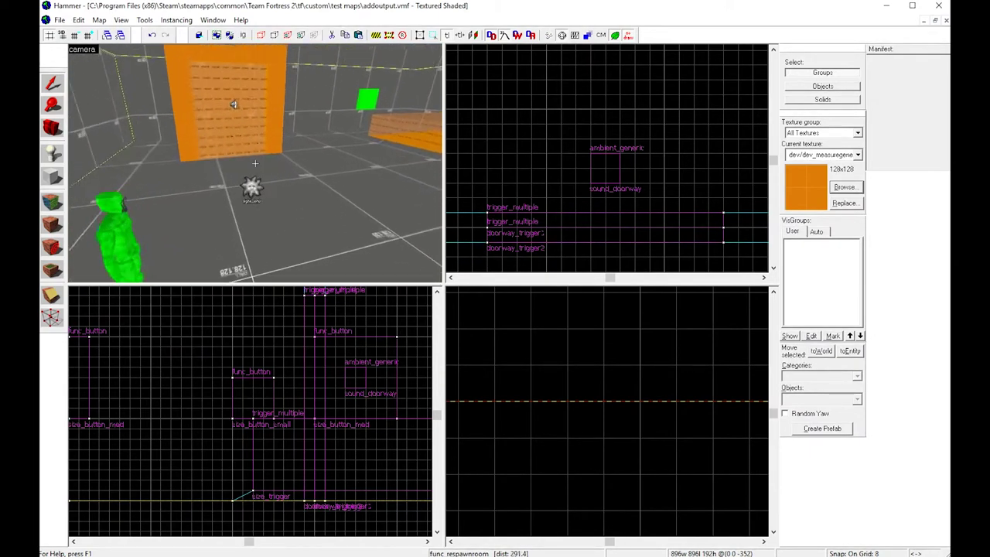
click(255, 164)
key(alt+Return)
key(Escape)
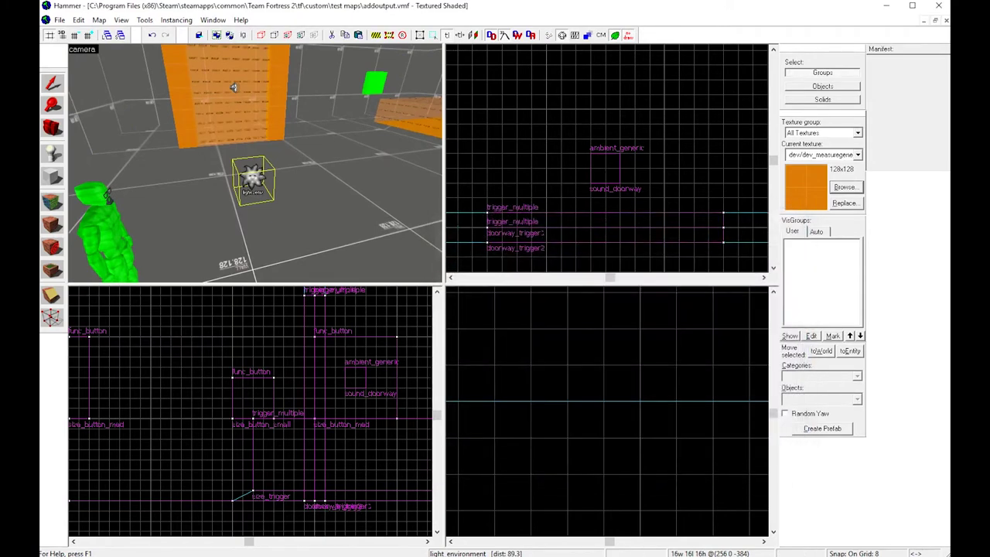
Open the properties of the grey sound_button block in the 3D view and examine its OnDamaged output
drag(233, 87, 99, 249)
key(w)
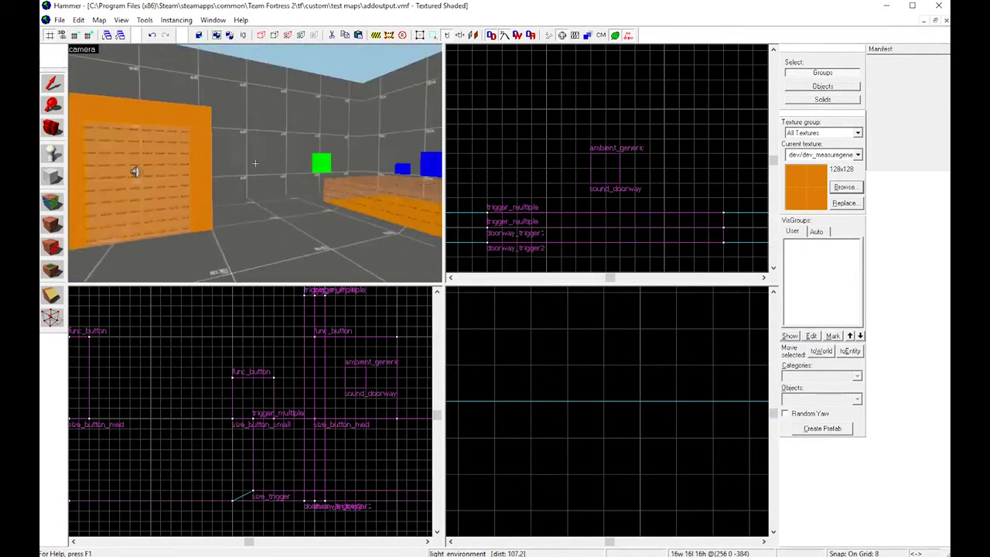
drag(254, 163, 254, 162)
key(w)
key(z)
double_click(209, 167)
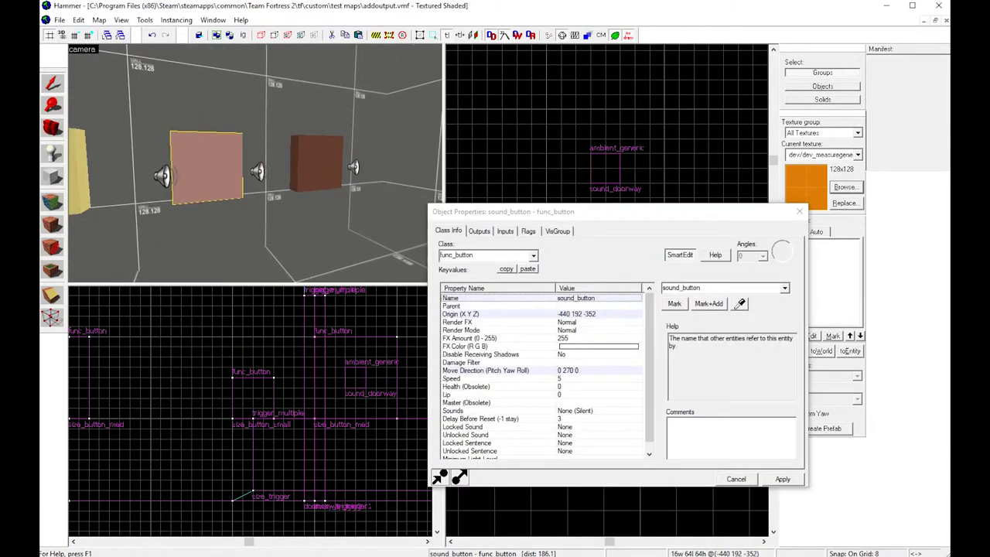
click(479, 231)
click(528, 231)
click(480, 231)
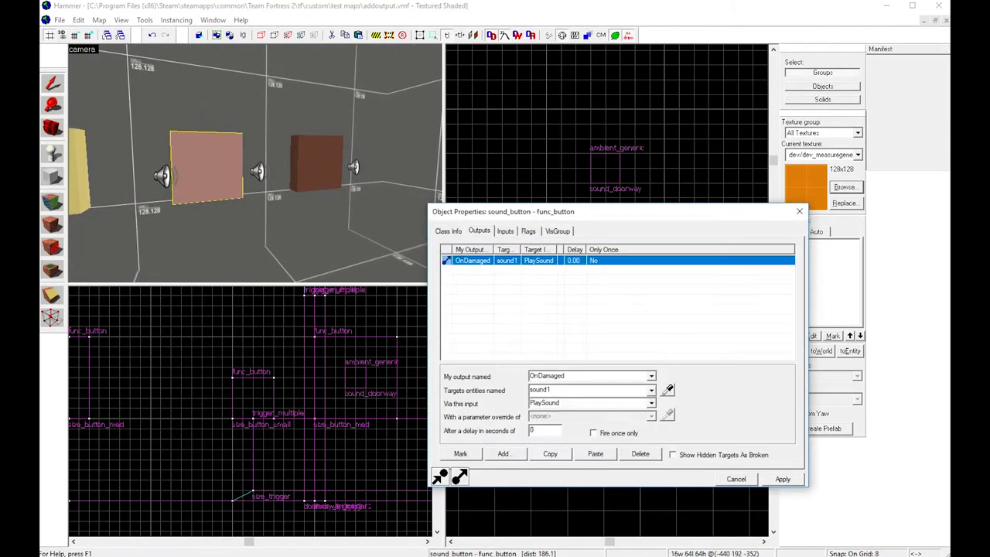
Examine the Sound Name property of the sound1 ambient_generic entity beside the grey block
key(z)
key(w)
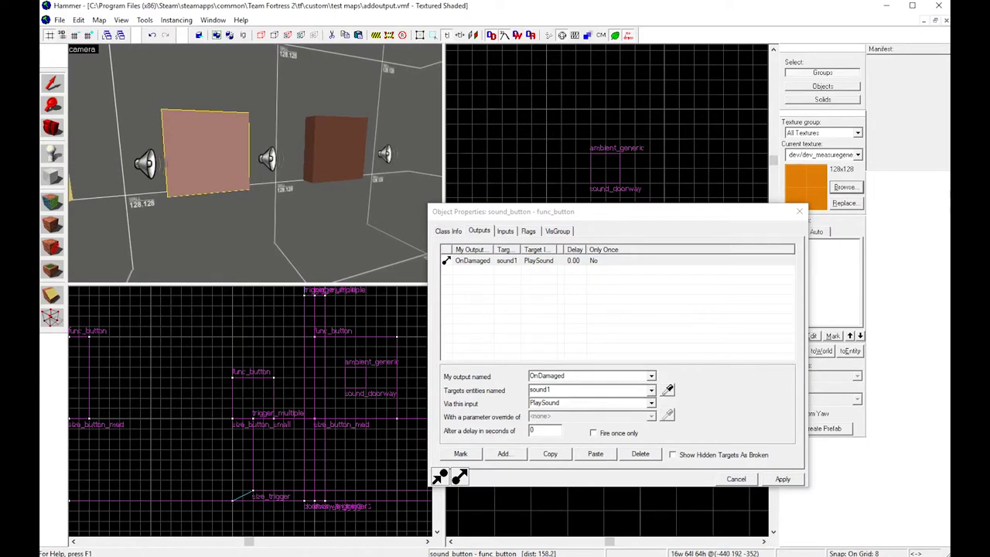
click(256, 162)
click(146, 164)
click(448, 232)
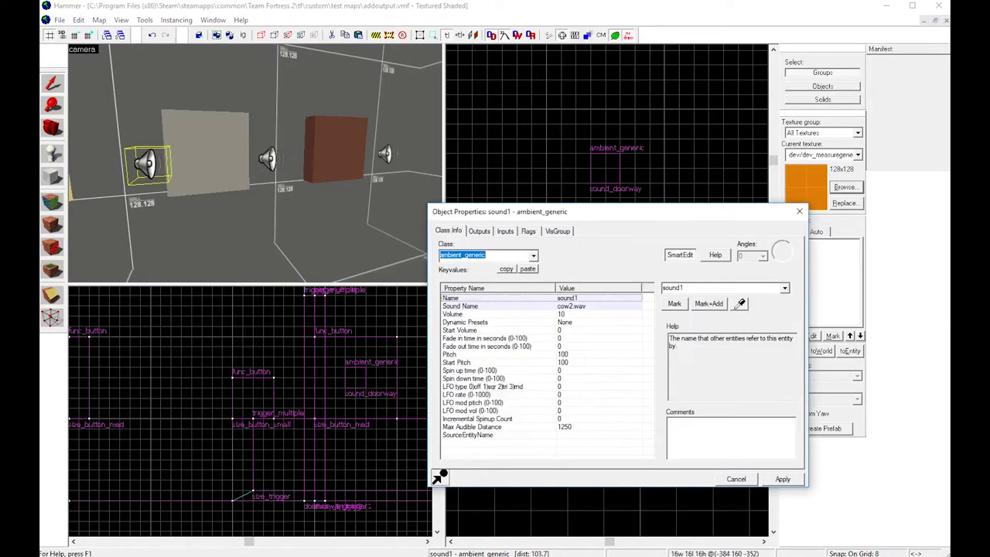
click(495, 306)
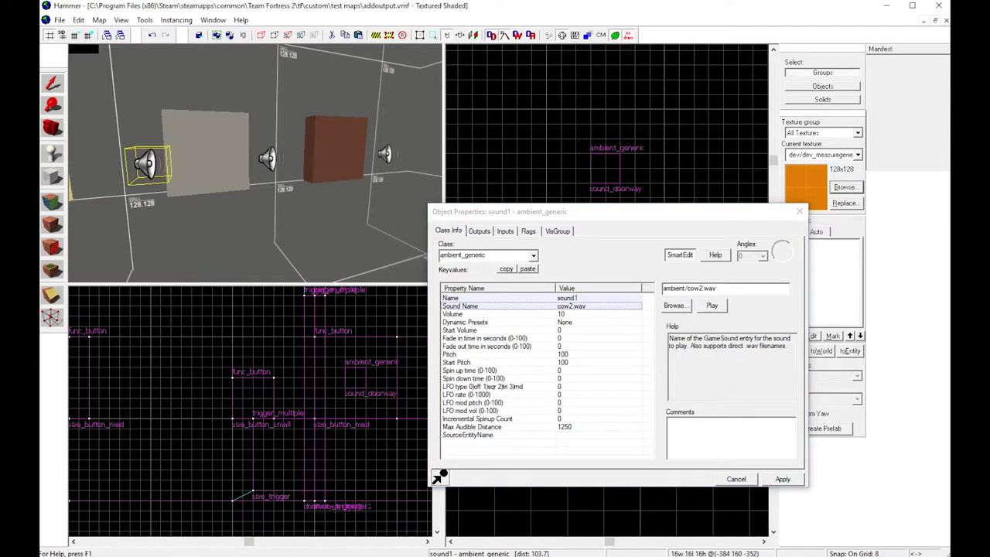
Select the yellow func_button block and examine the AddOutput entry among its outputs
click(206, 155)
key(z)
key(z)
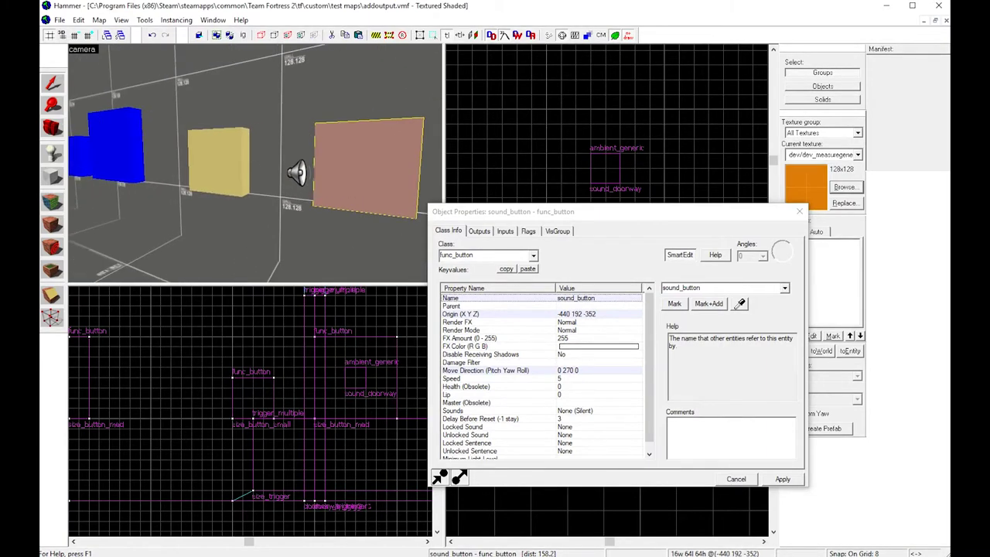
click(219, 163)
click(479, 231)
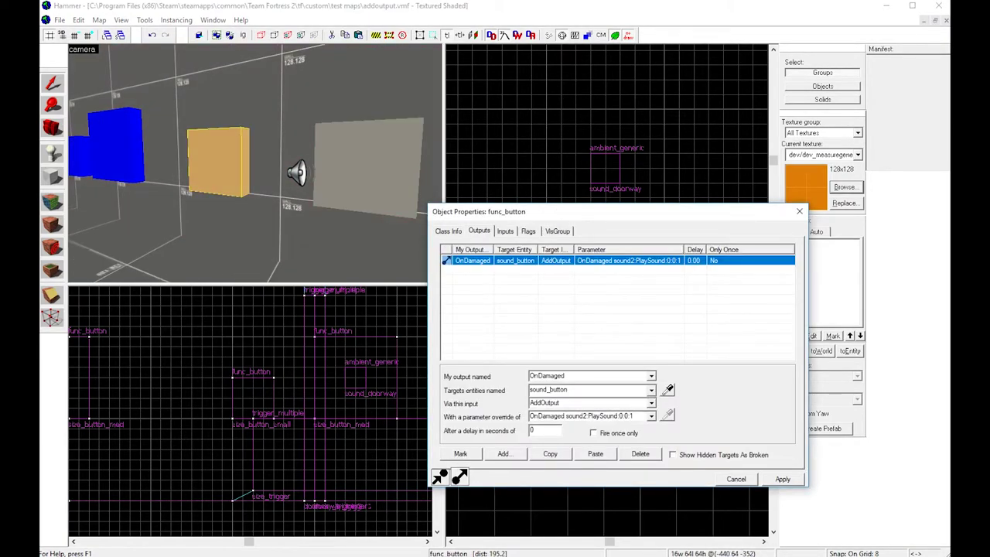
Switch to Notepad, review the AddOutput parameter format from output name to max times to fire, and return to the yellow block's outputs
key(alt+Tab)
drag(454, 163, 422, 156)
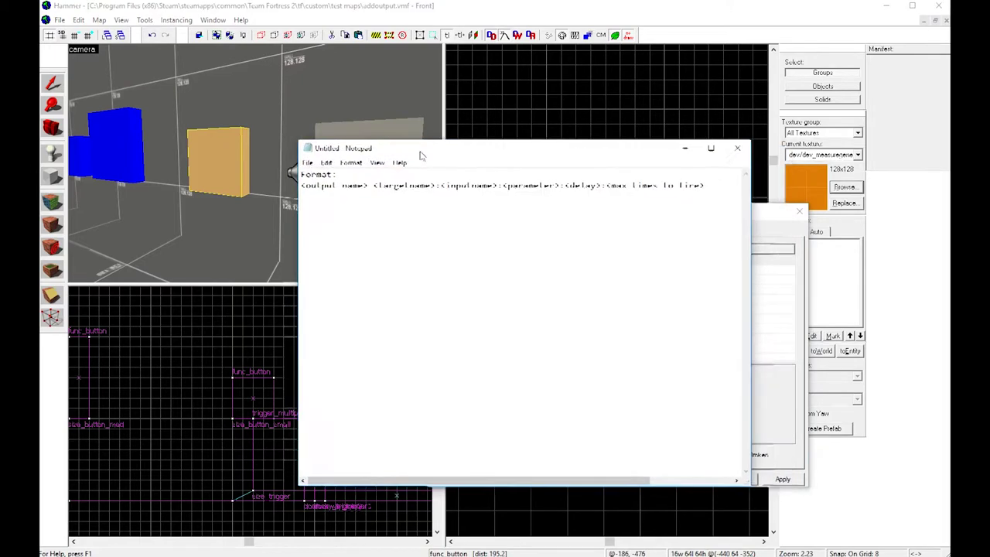
drag(368, 185, 293, 186)
drag(411, 155, 213, 156)
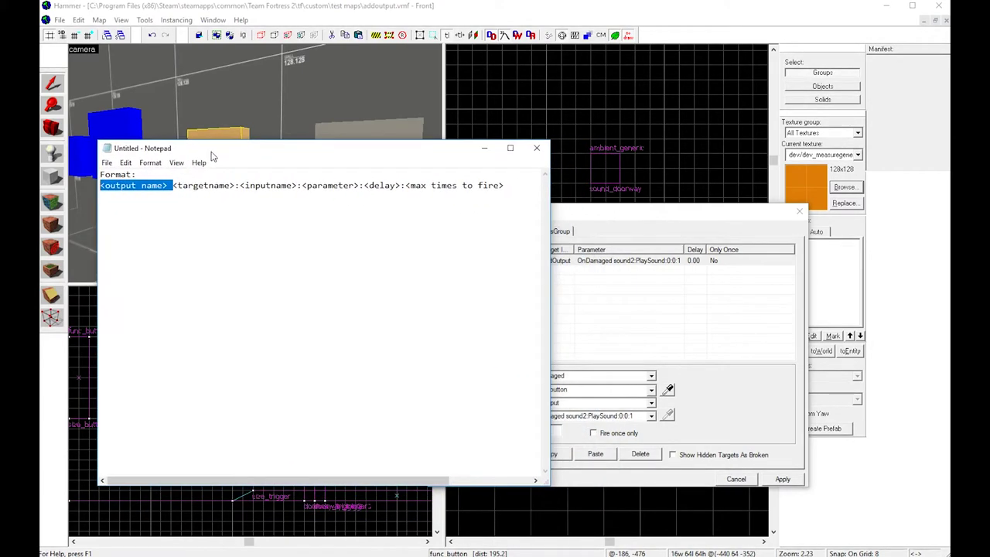
drag(240, 185, 495, 186)
click(505, 186)
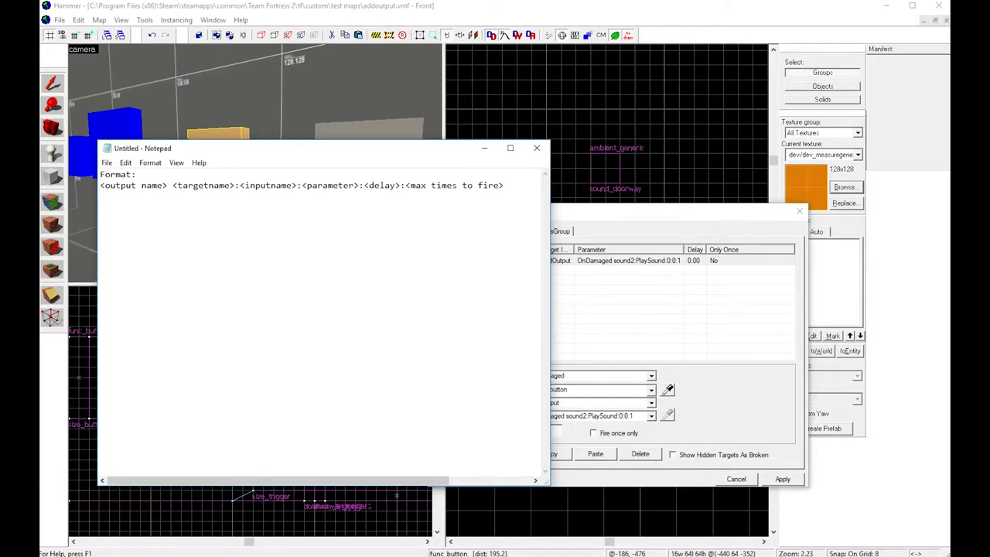
click(484, 147)
drag(556, 211, 495, 177)
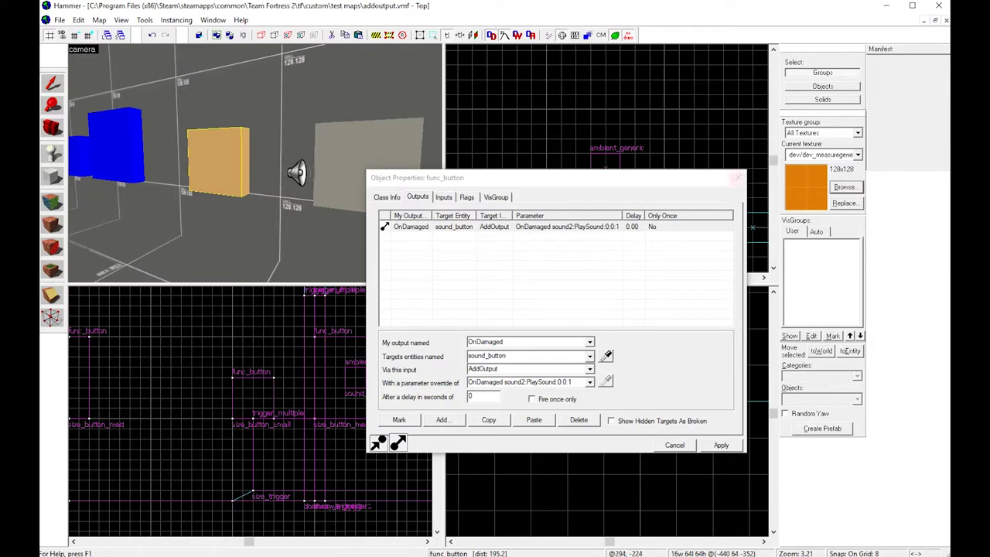
Close the yellow block's properties and examine the outputs of the dark red func_button block
click(737, 178)
key(z)
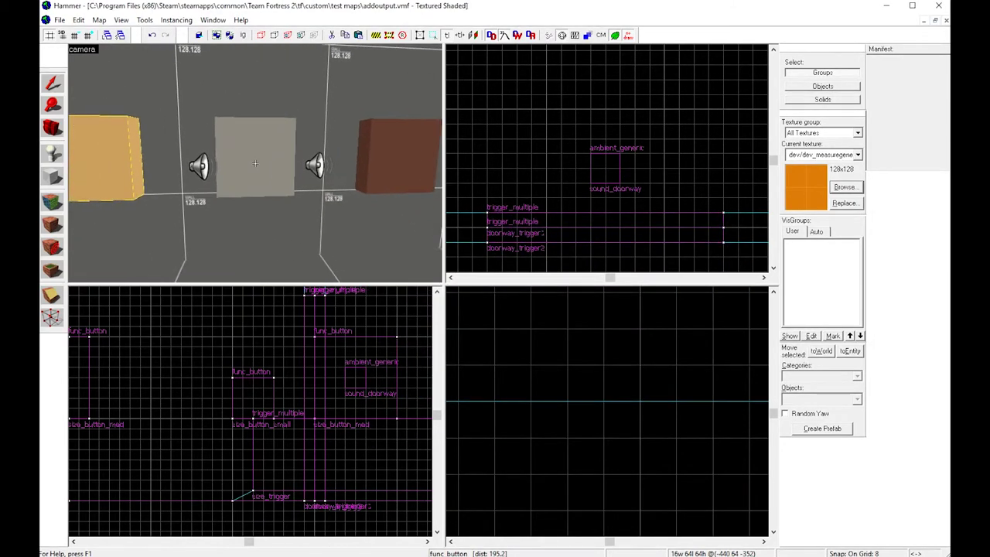
key(d)
key(z)
double_click(377, 146)
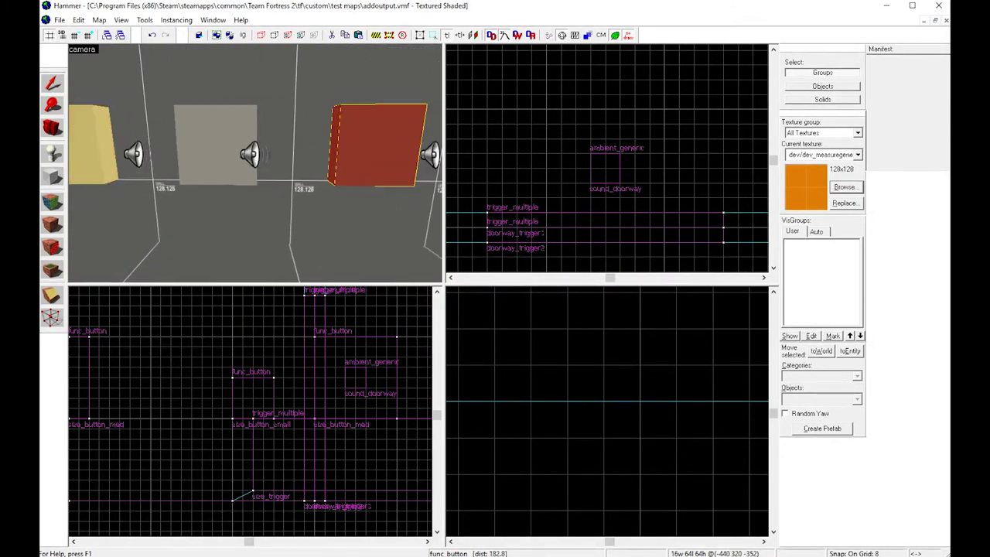
click(418, 197)
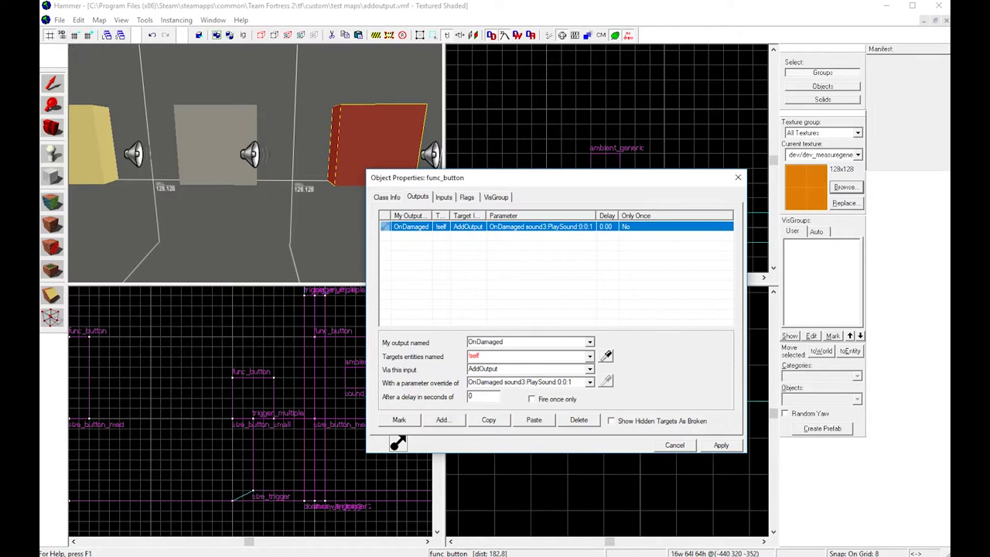
click(430, 155)
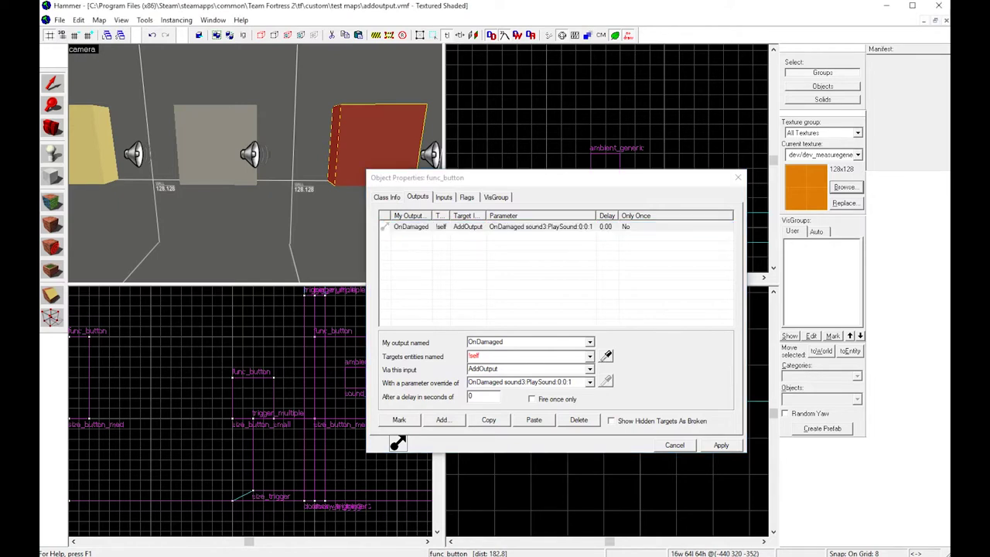
Close the dark red block's properties and examine the inputs and outputs of the size_trigger trigger_multiple on the floor
click(738, 178)
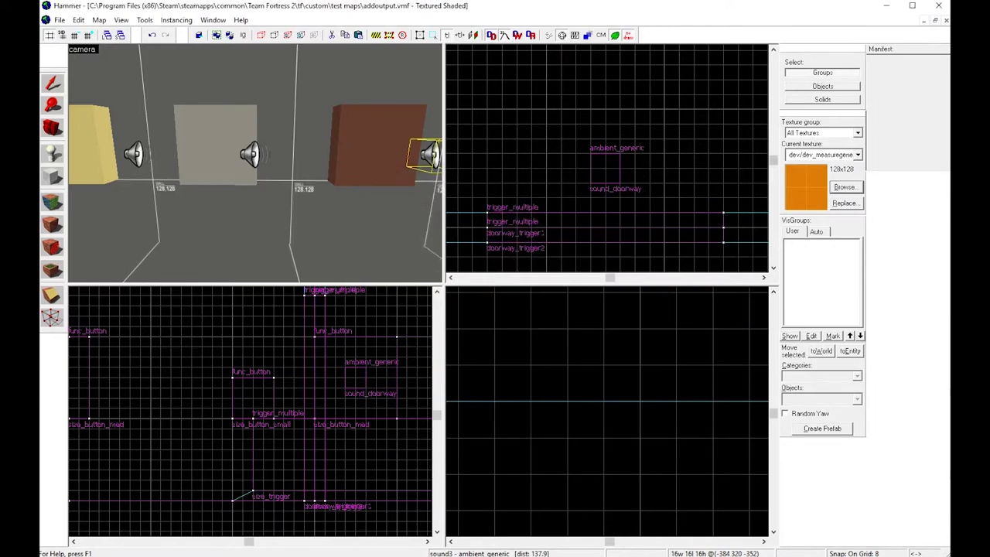
key(z)
key(w)
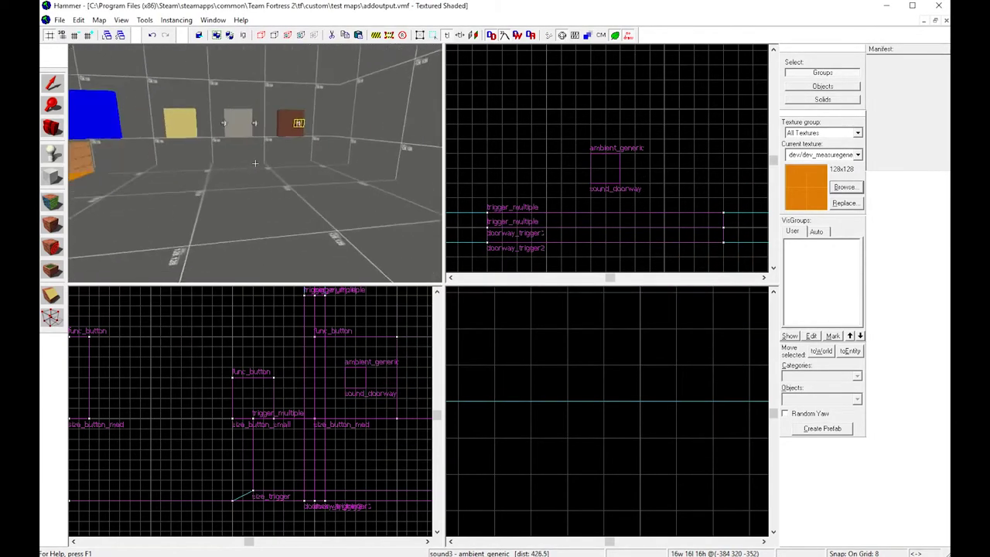
key(s)
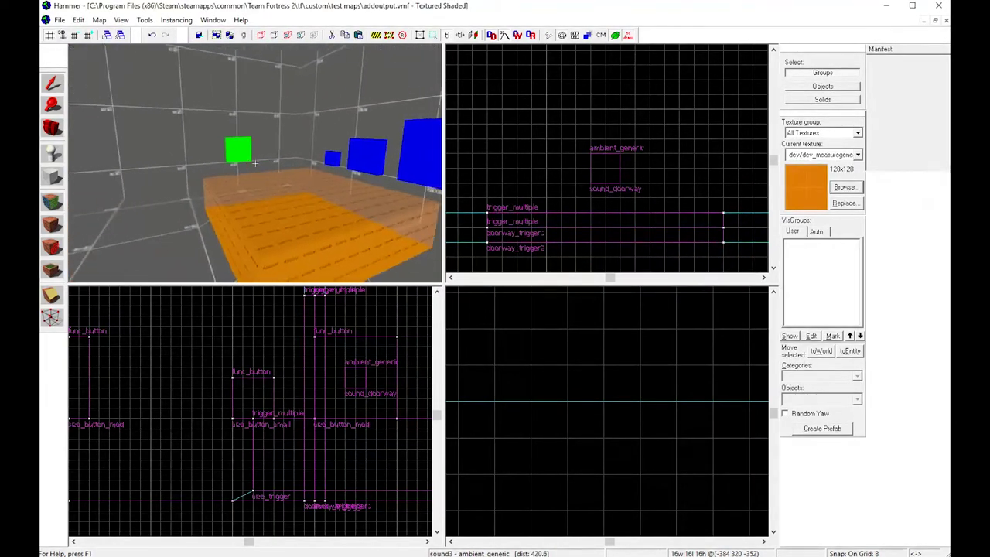
key(s)
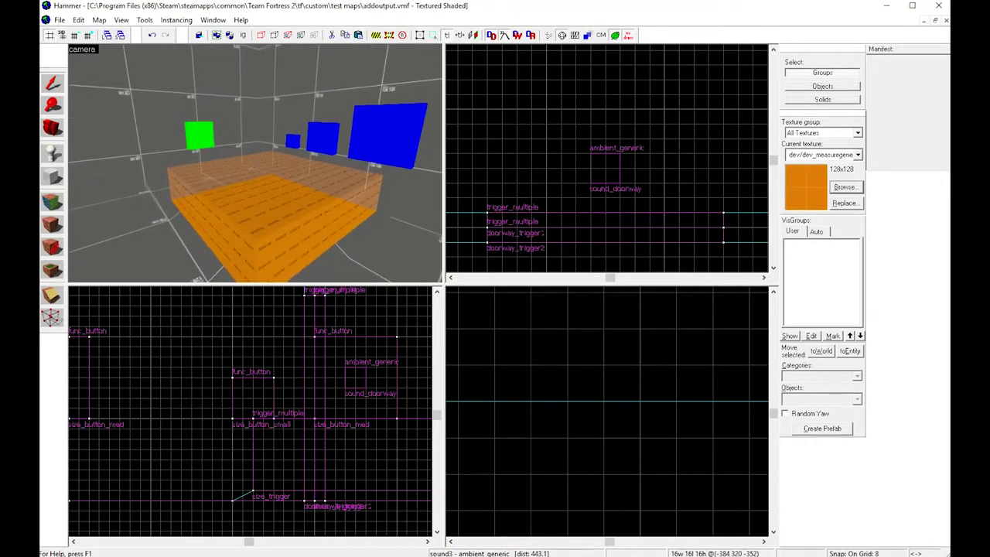
click(267, 188)
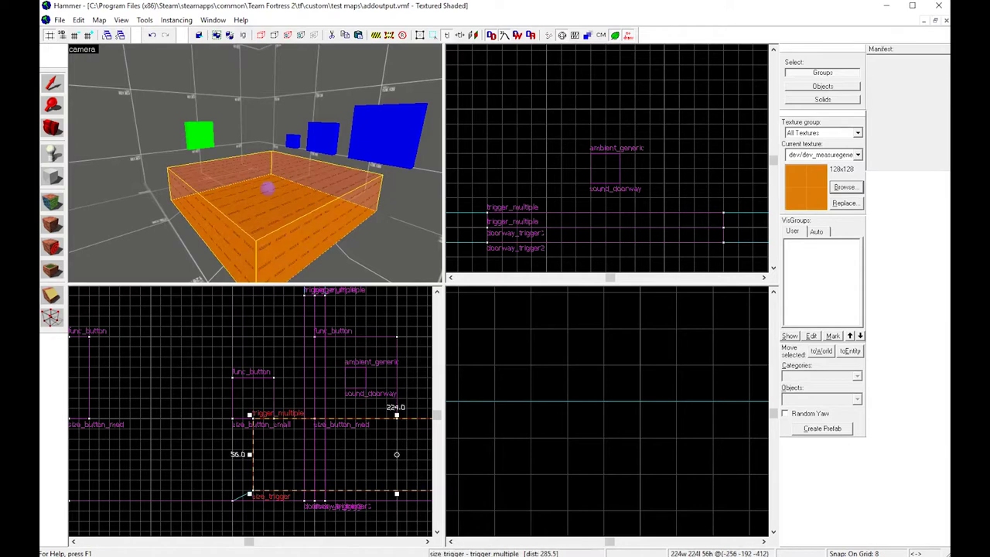
key(alt+Return)
click(417, 197)
click(443, 197)
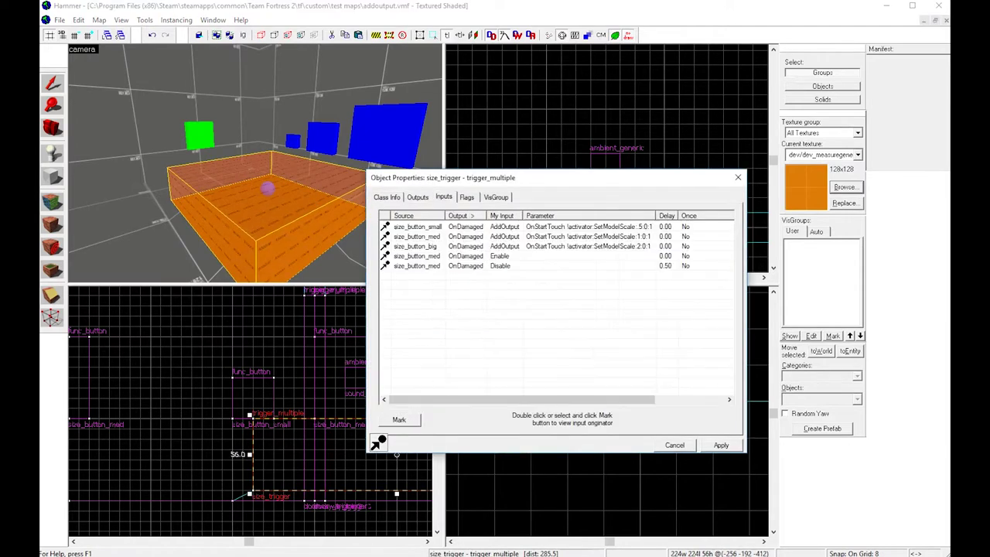
click(417, 197)
key(ctrl+Tab)
key(ctrl+Tab)
key(ctrl+shift+Tab)
click(738, 178)
Select the green func_button block beside the size trigger and examine each of its outputs
click(200, 135)
key(alt+Return)
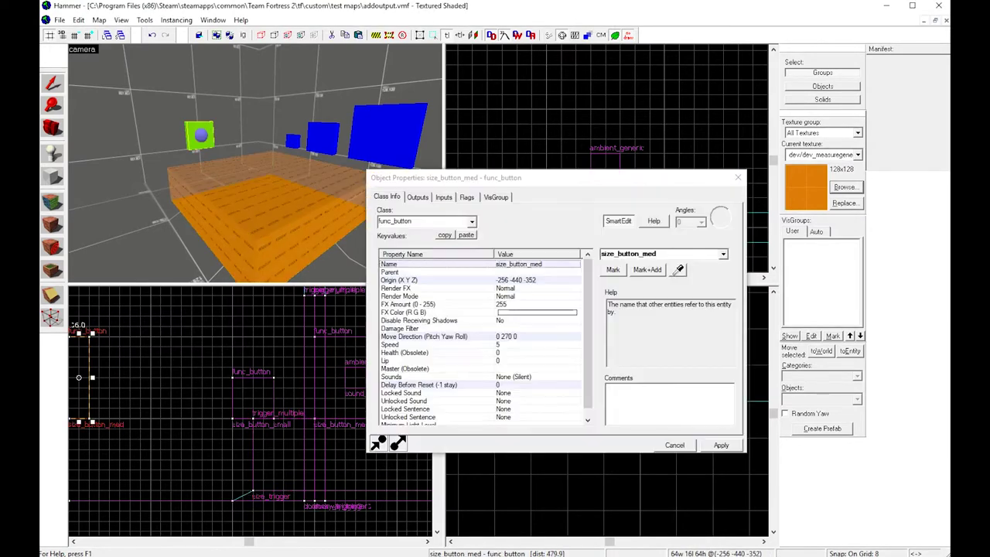
key(ctrl+Tab)
key(Down)
key(Down)
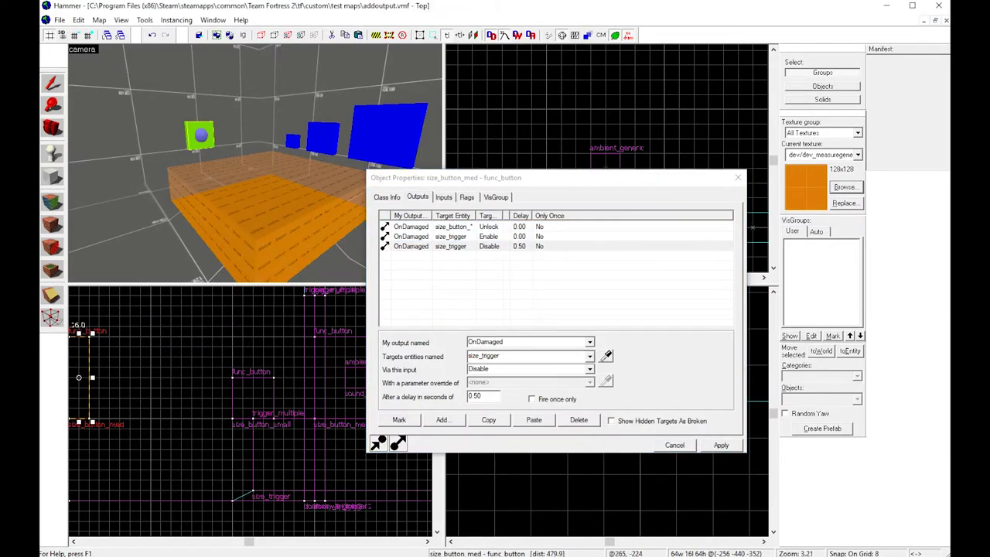
click(737, 178)
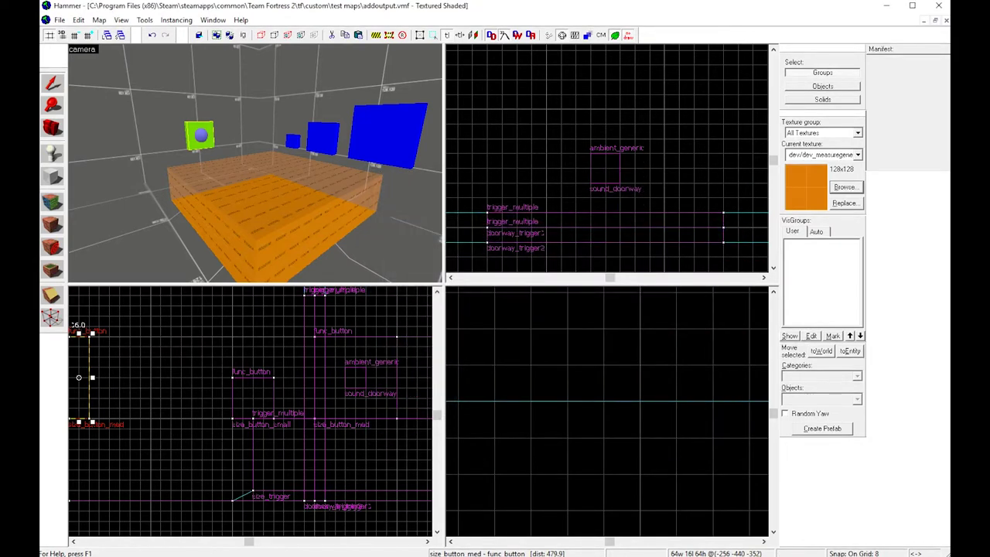
Examine the AddOutput and Lock outputs of the medium, small and big blue func_button blocks
click(355, 378)
key(alt+Return)
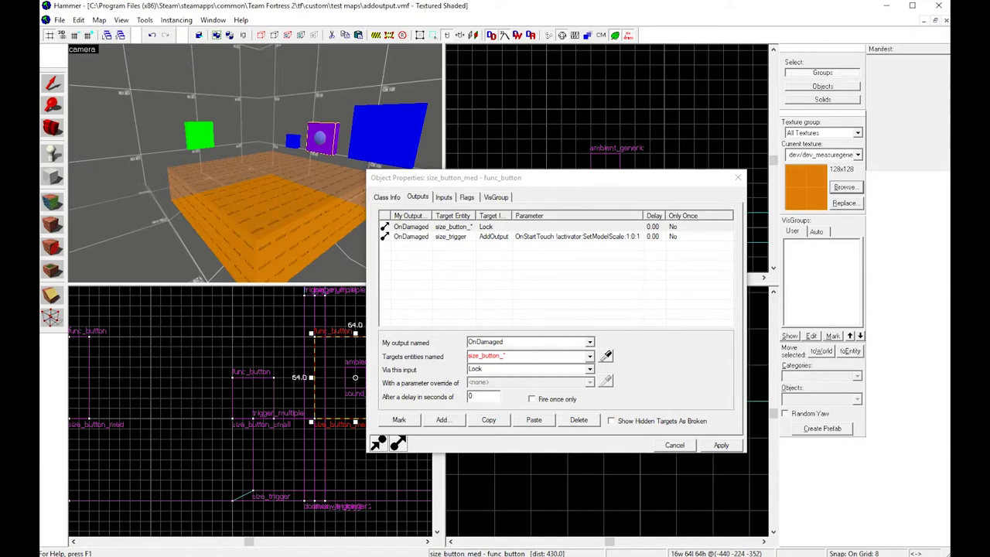
click(253, 398)
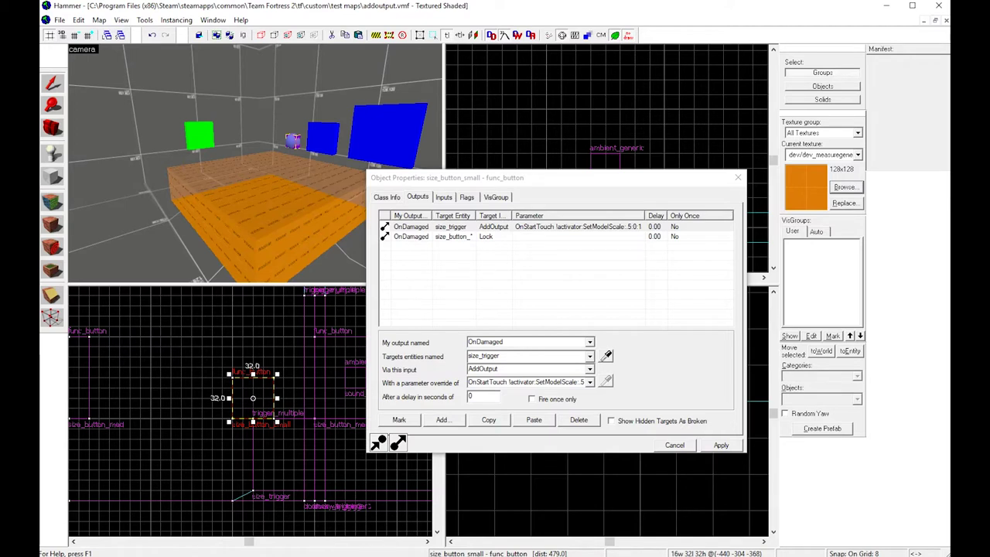
click(323, 138)
click(386, 136)
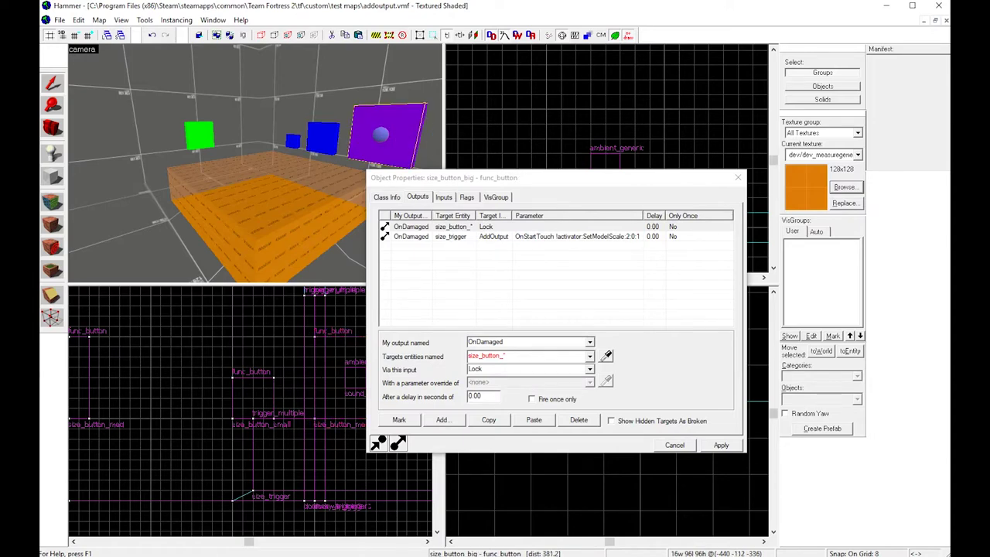
Check the Start Disabled property of size_trigger against the green button's Enable and Disable outputs
click(266, 188)
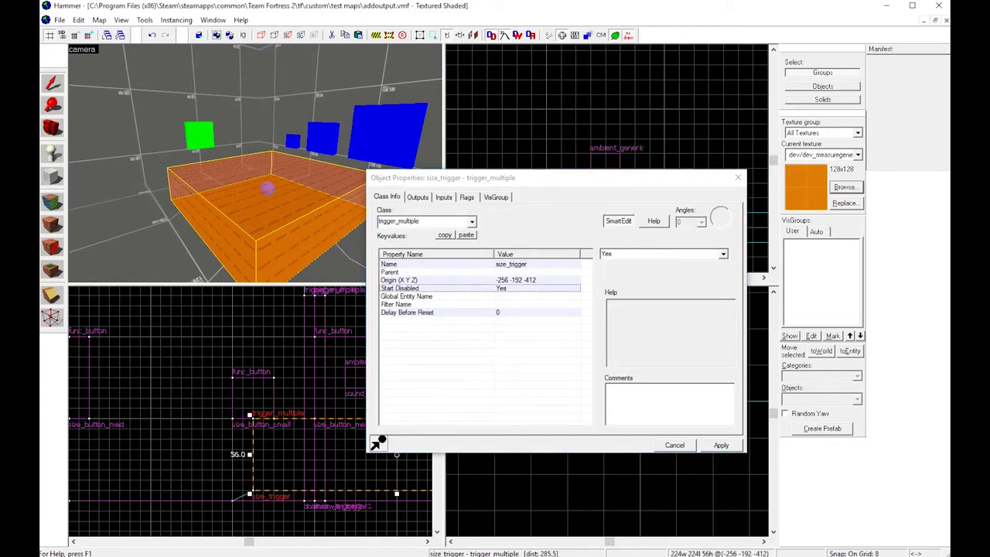
click(200, 136)
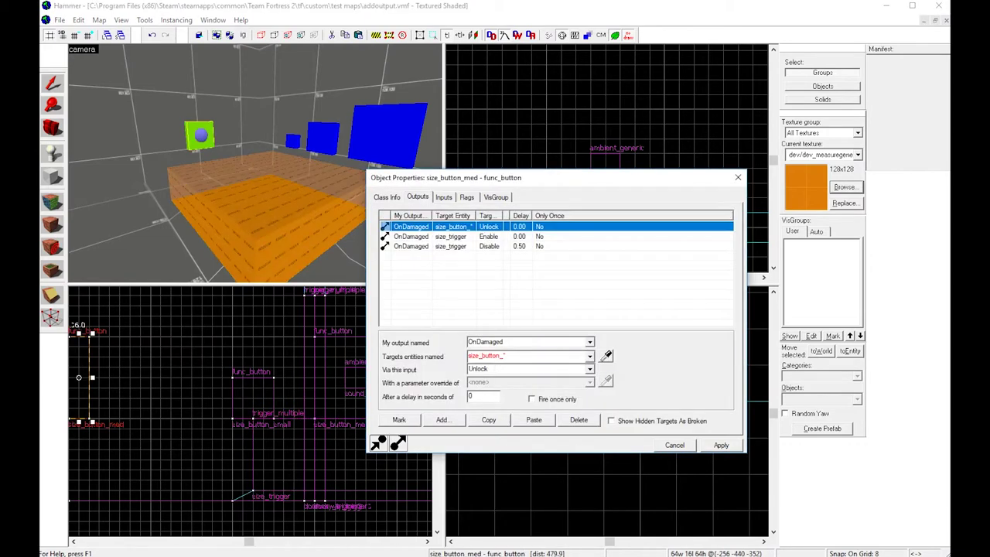
click(450, 246)
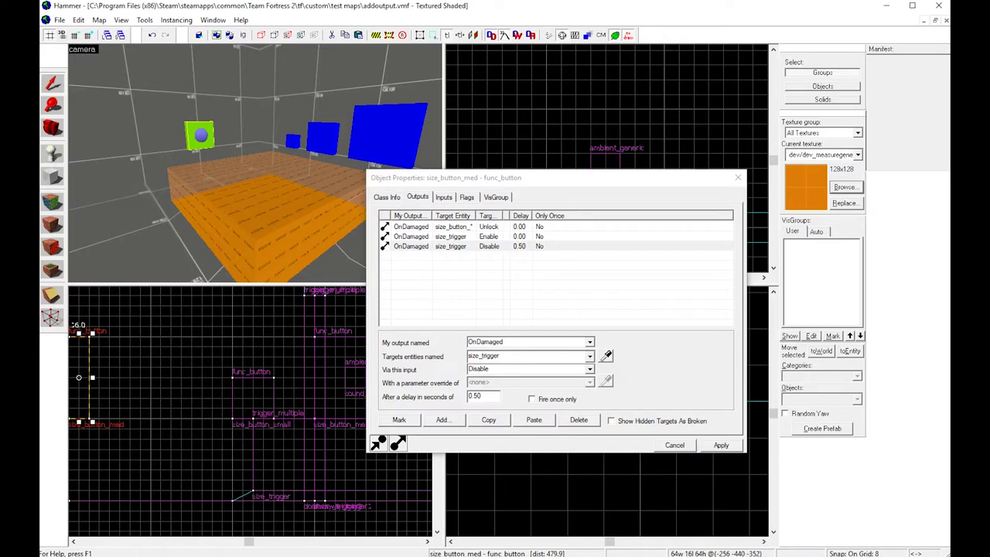
click(266, 188)
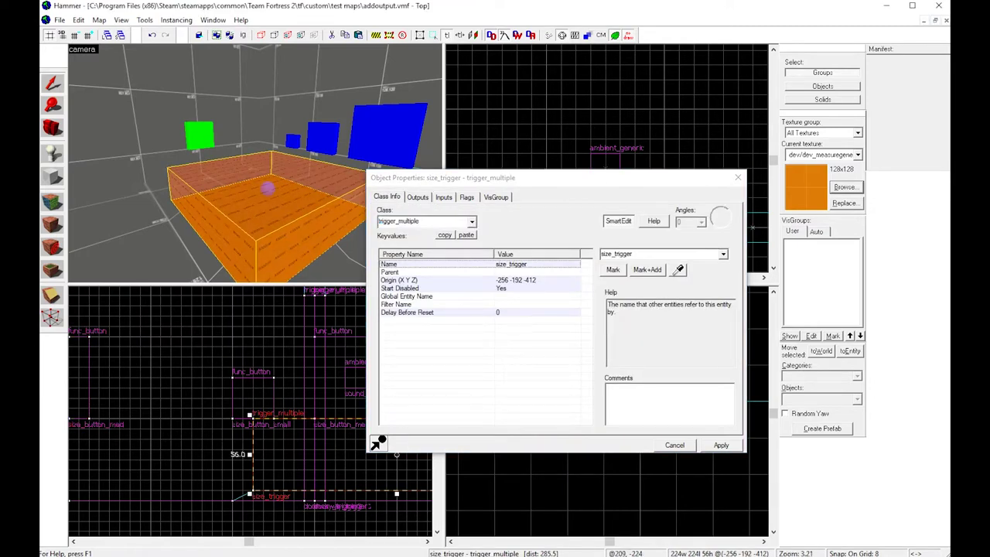
click(738, 178)
Go to the orange doorway and examine the outputs of its doorway_trigger1 trigger_multiple
key(z)
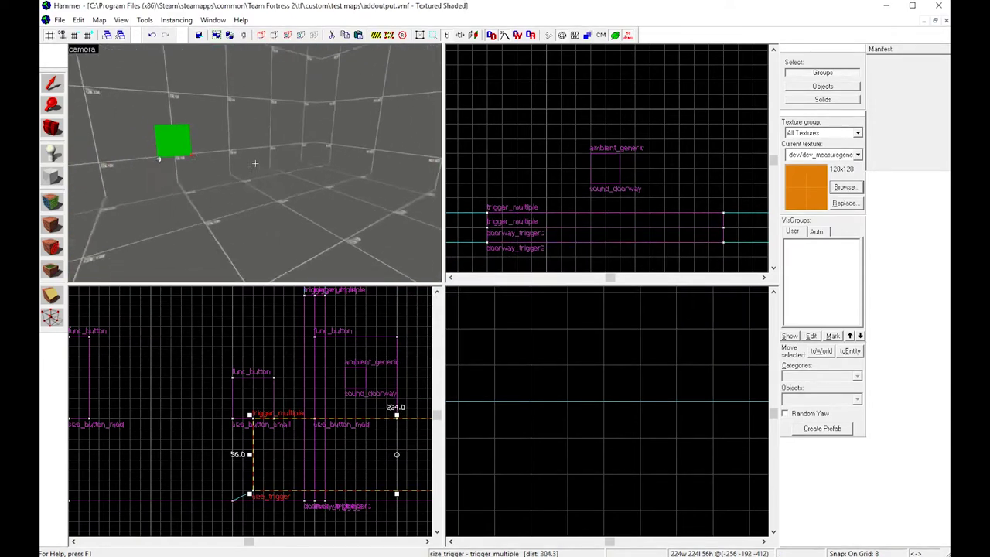
key(w)
key(w)
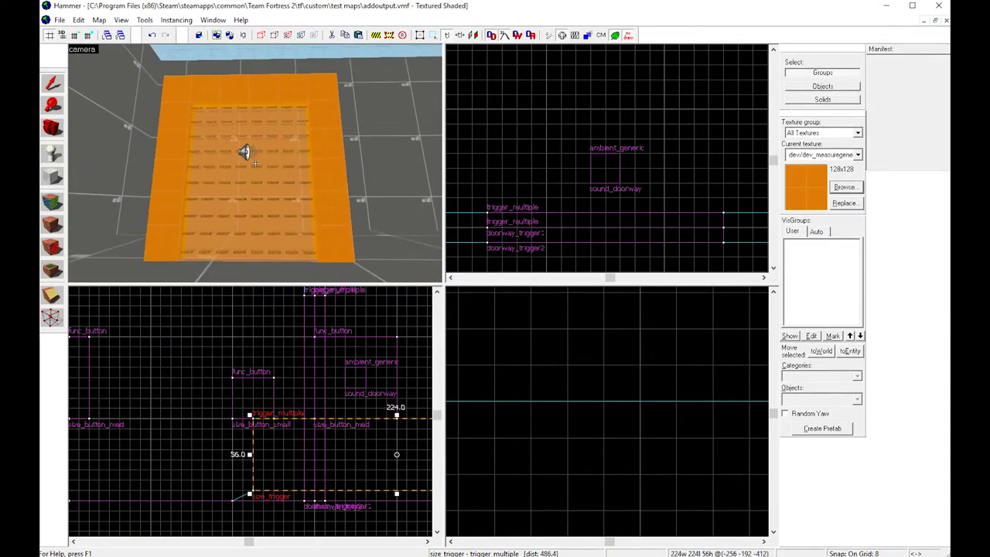
key(w)
key(z)
double_click(256, 163)
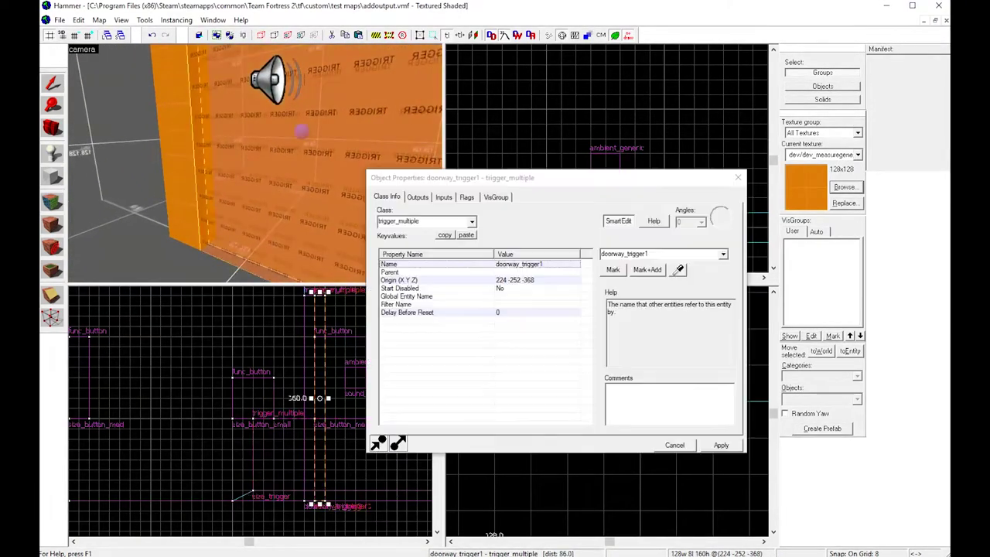
click(417, 197)
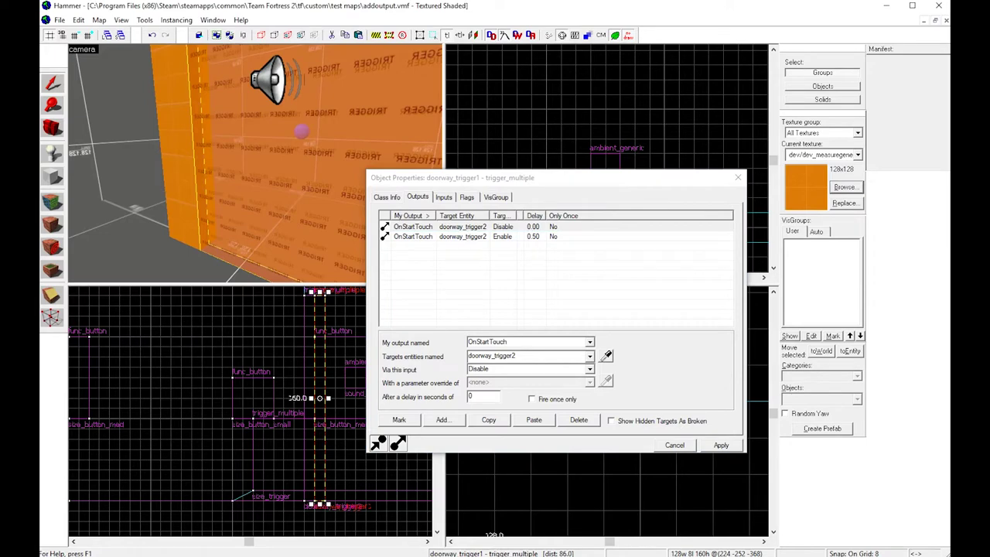
Select doorway_trigger2 on the doorway's other side and examine its AddOutput entry targeting doorway_trigger1
key(z)
key(w)
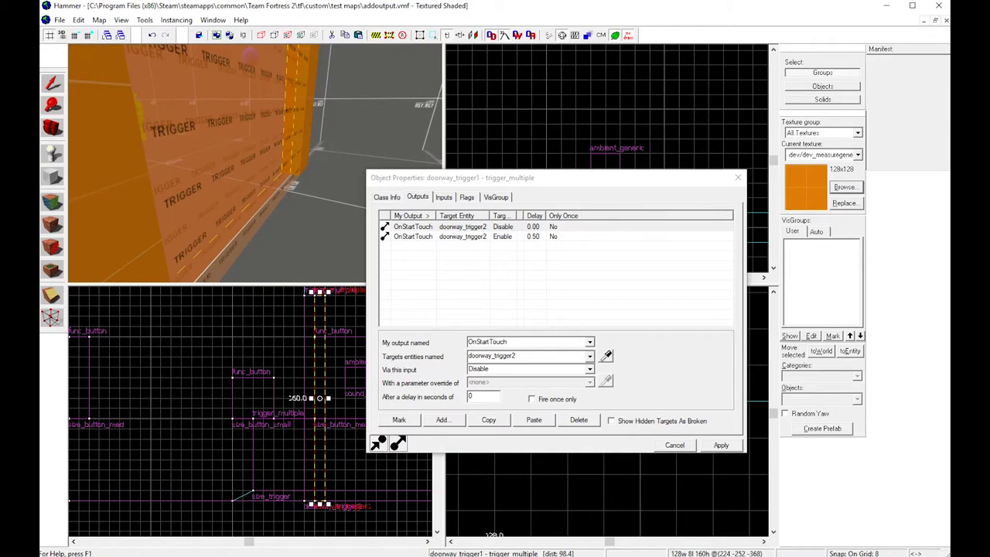
click(255, 163)
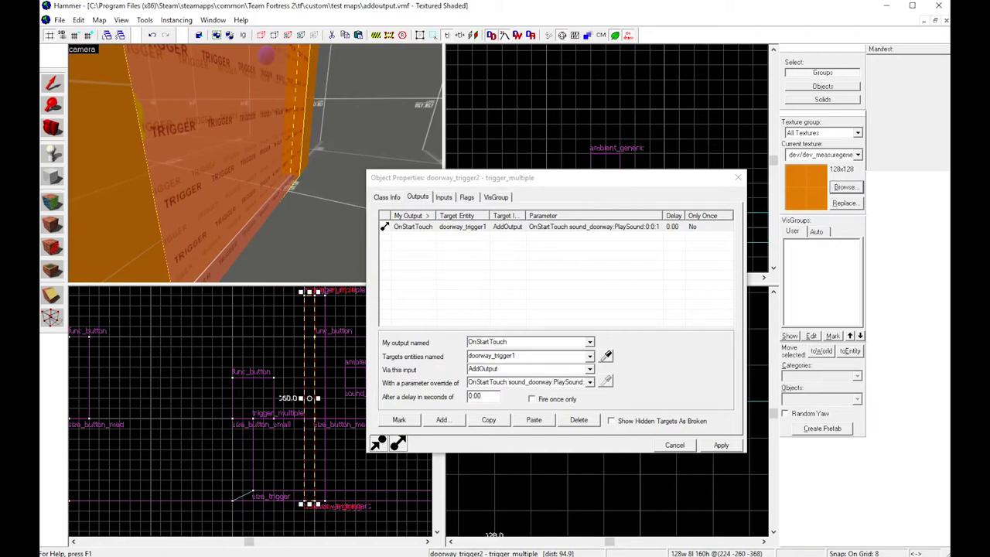
Return to doorway_trigger1 and review its outputs and its entity name
key(w)
click(256, 163)
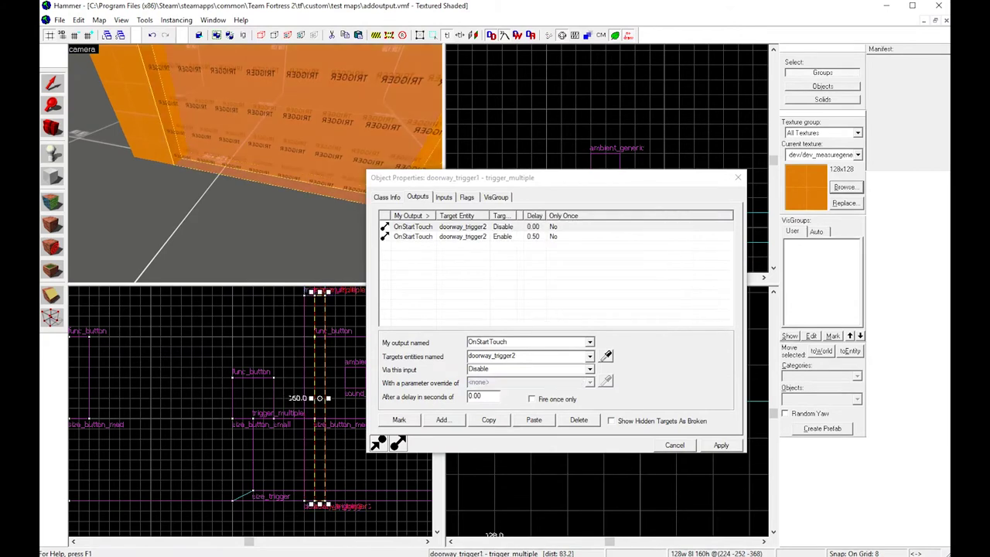
click(386, 197)
Reselect doorway_trigger2, review its name and AddOutput entry while viewing the doorway from both sides, and close its properties
key(z)
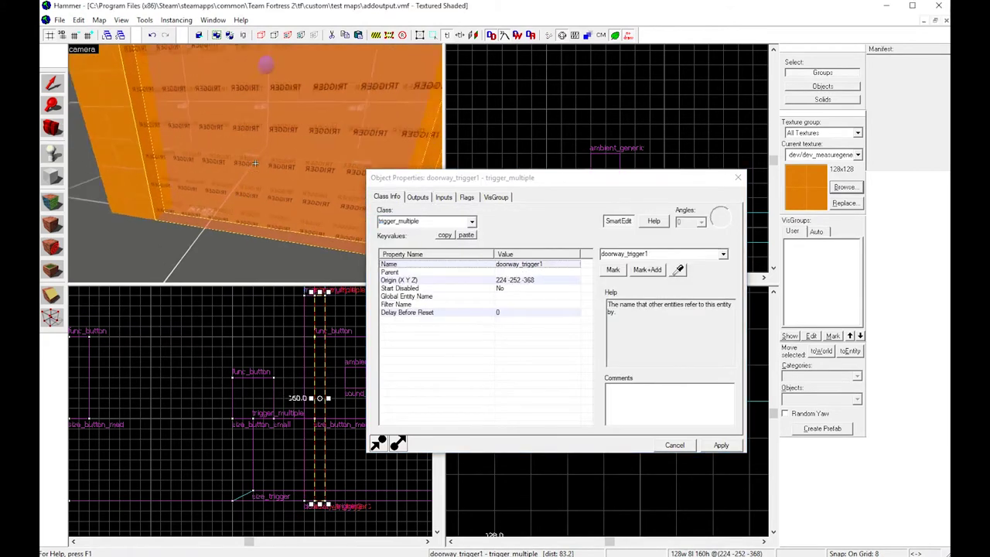
key(w)
key(d)
click(255, 163)
key(z)
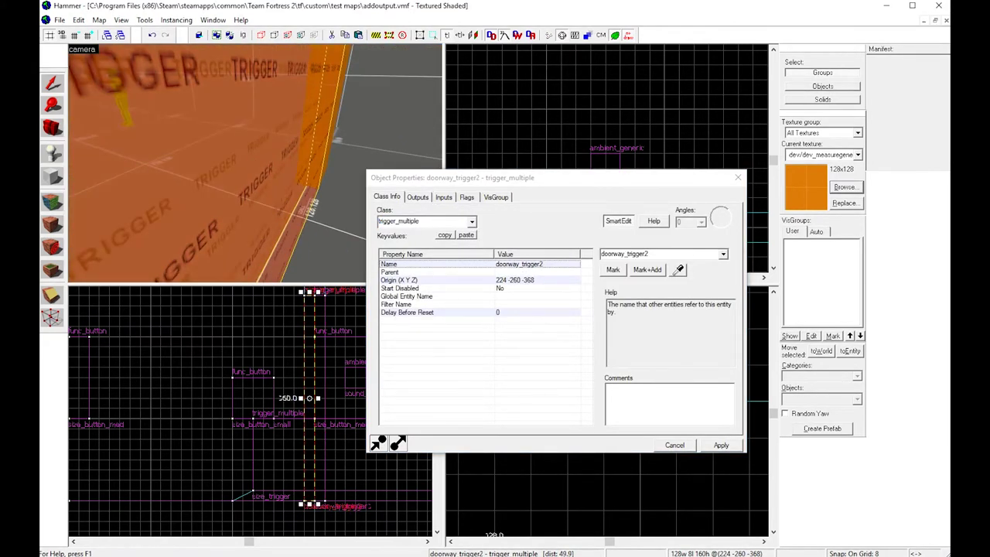
click(418, 197)
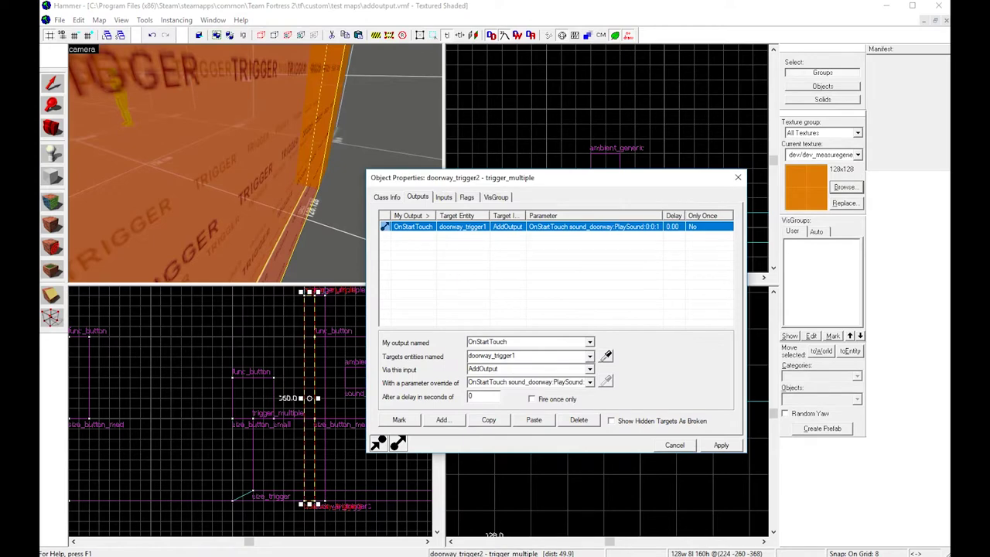
key(z)
key(w)
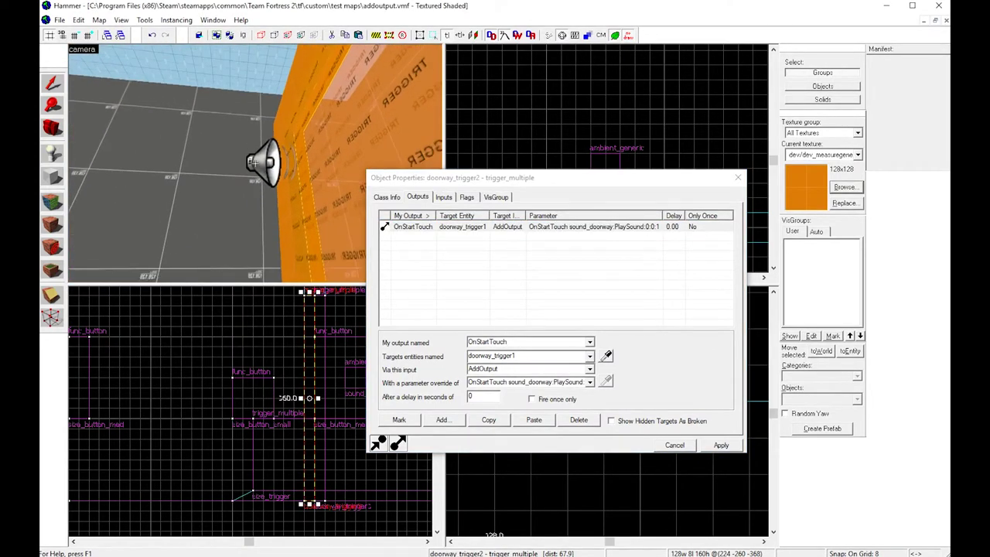
key(d)
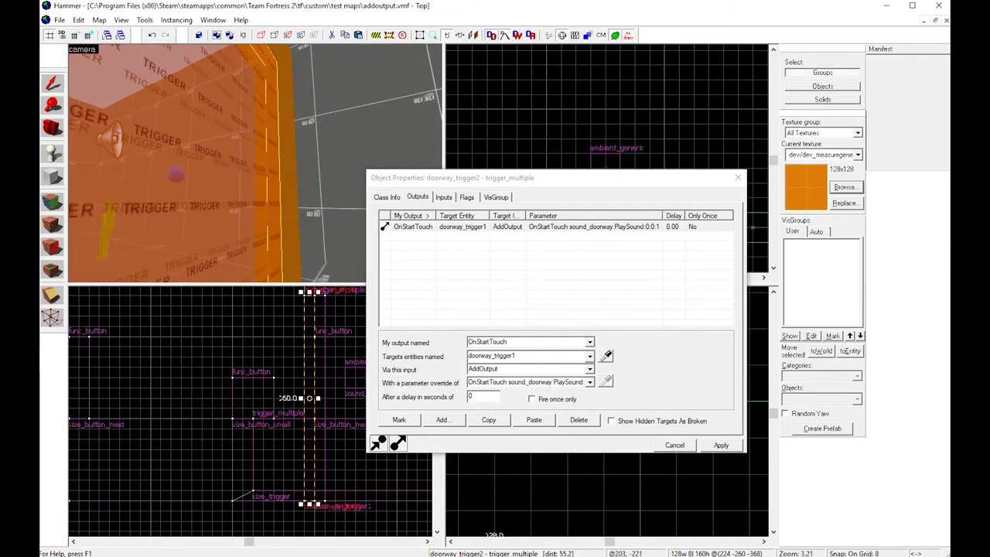
click(737, 178)
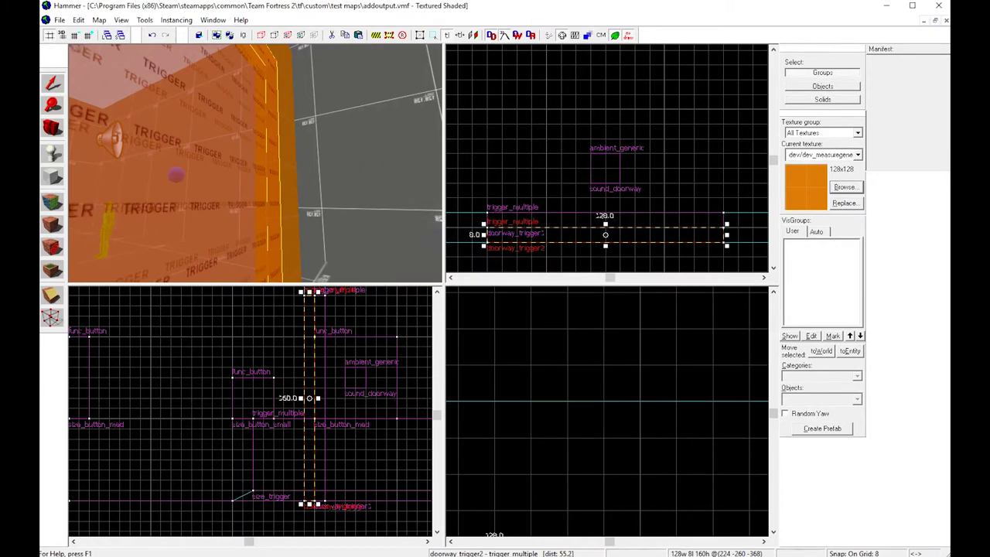
Go to the green block beside the speaker icon and examine the outputs of its logic_auto entity
key(z)
key(w)
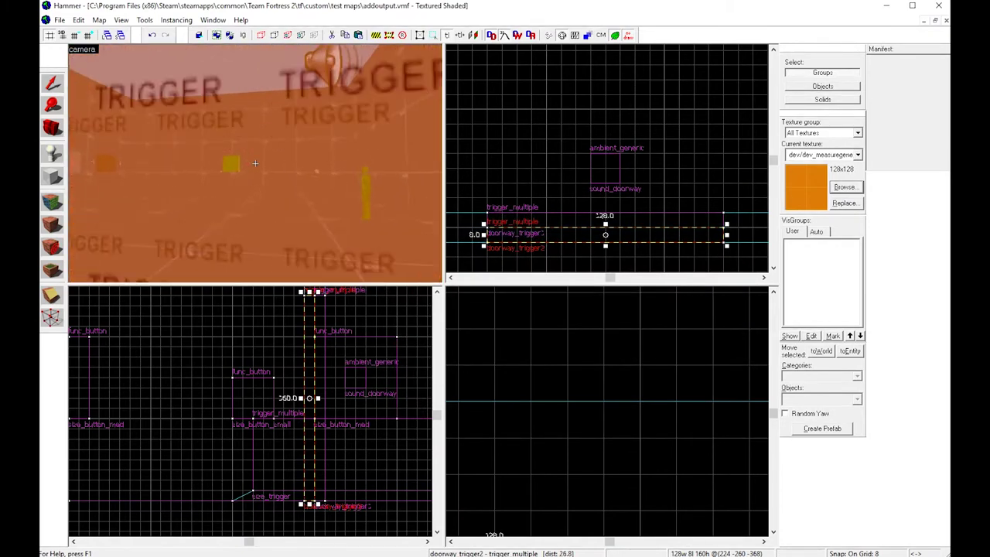
key(s)
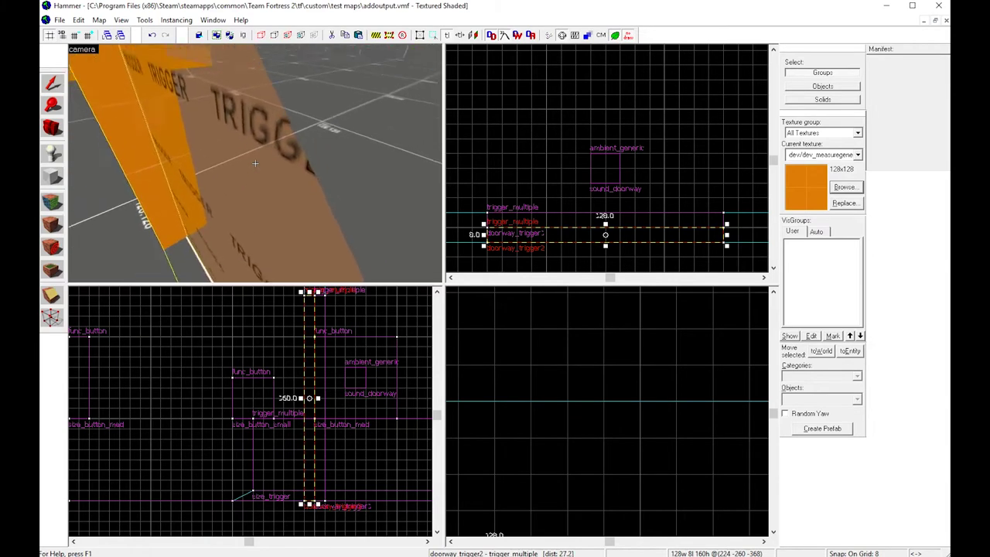
key(w)
key(w)
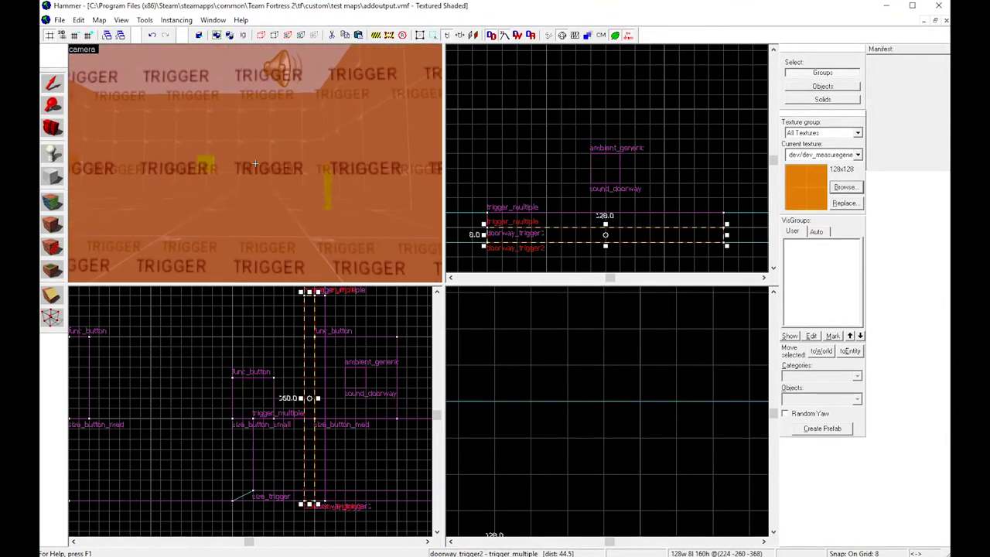
key(w)
key(w)
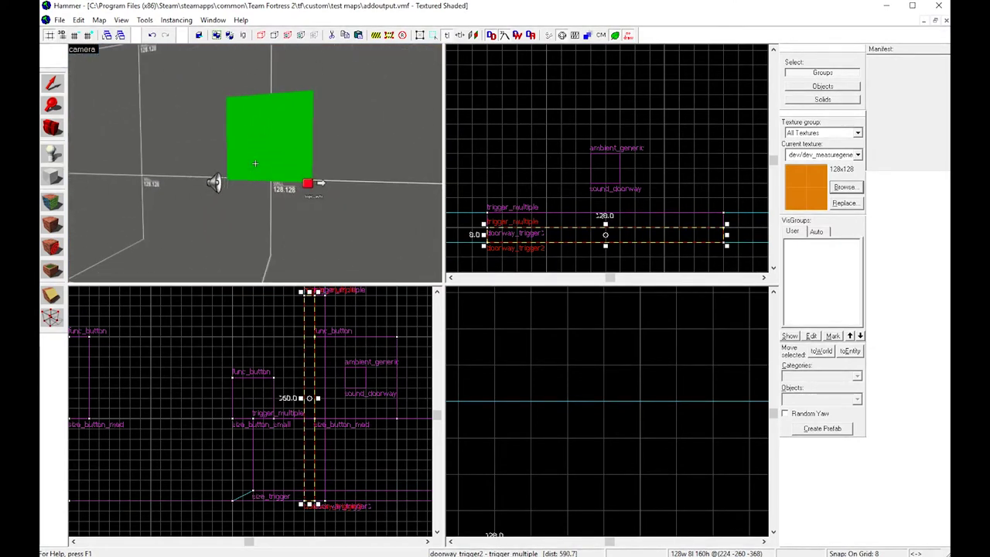
double_click(271, 178)
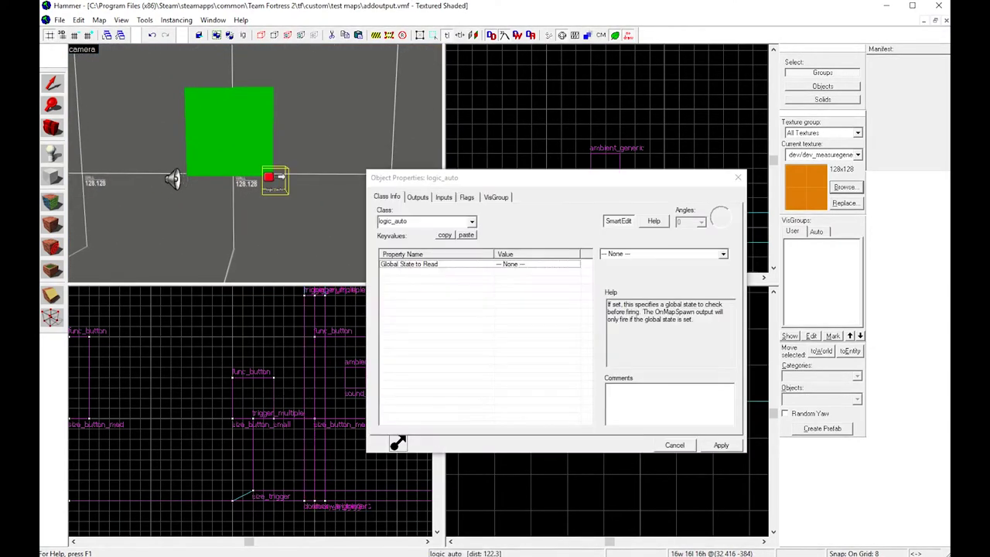
click(418, 197)
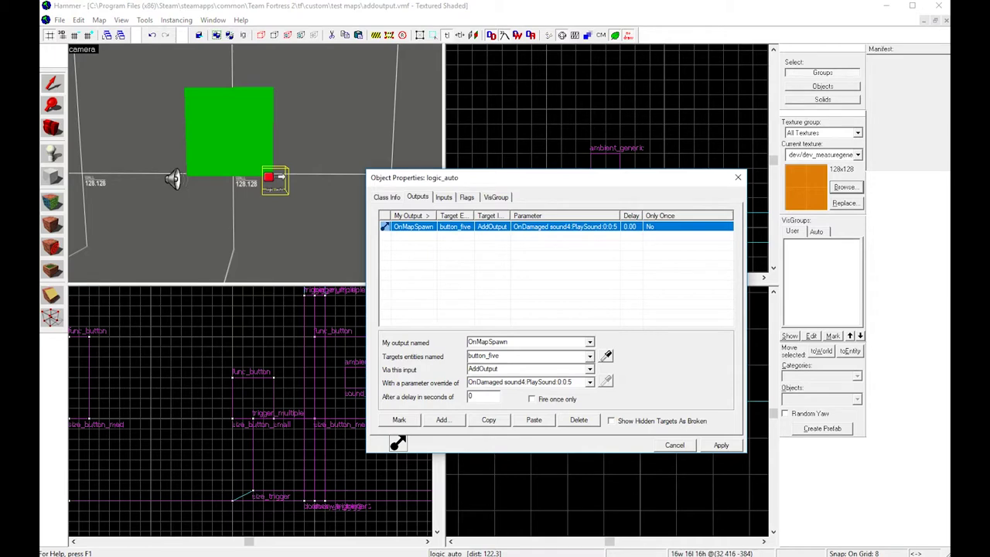
Switch to Notepad and review the AddOutput parameter format, marking the target name part, then minimize it
key(alt+Tab)
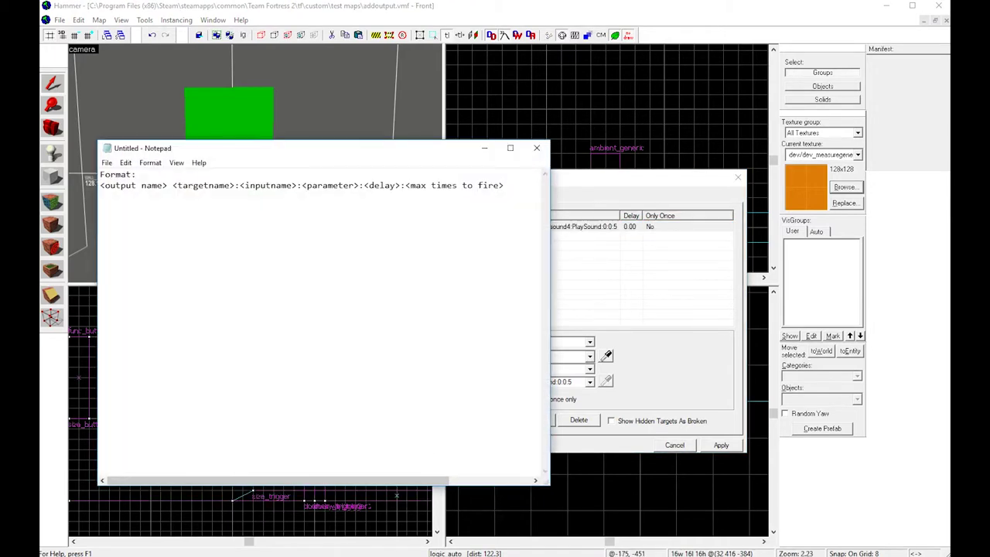
drag(326, 142, 326, 155)
drag(168, 196, 224, 197)
click(234, 196)
click(485, 158)
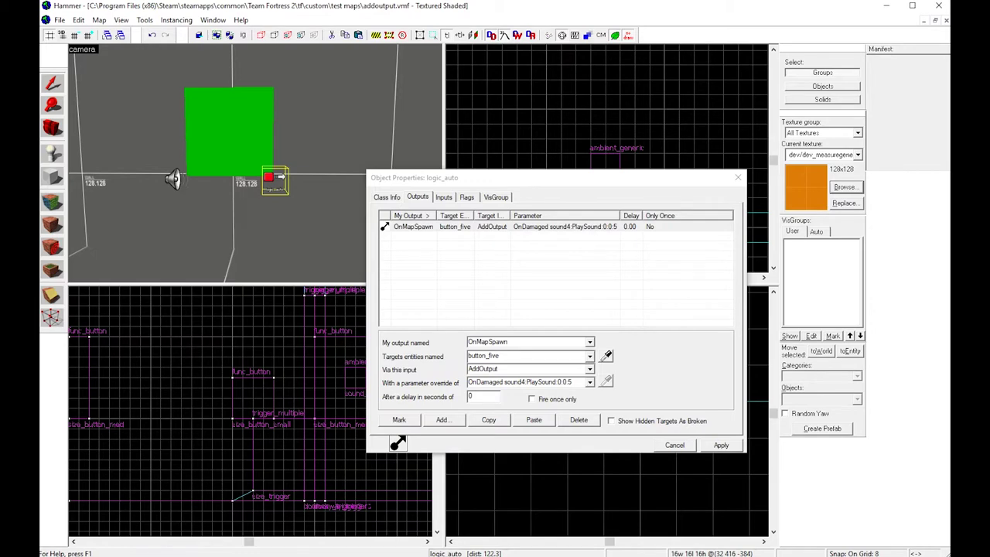
Bring the Notepad format line back, highlight its max times to fire part, and return to Hammer's logic_auto outputs
key(alt+Tab)
drag(504, 196, 453, 195)
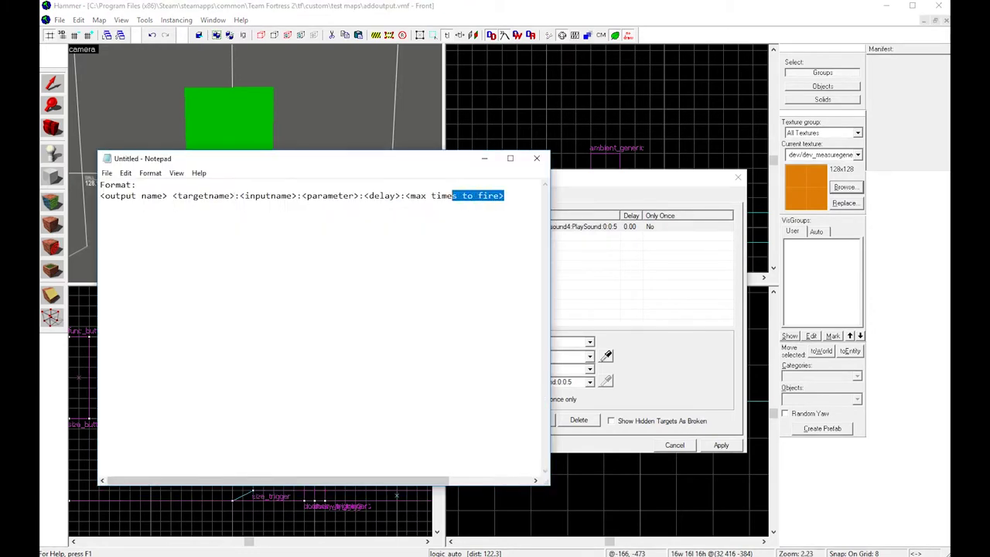
key(shift+Left)
key(shift+Left)
key(shift+Left)
key(shift+Left)
key(shift+Left)
key(shift+Left)
key(shift+Left)
key(shift+Left)
key(shift+Left)
key(alt+Tab)
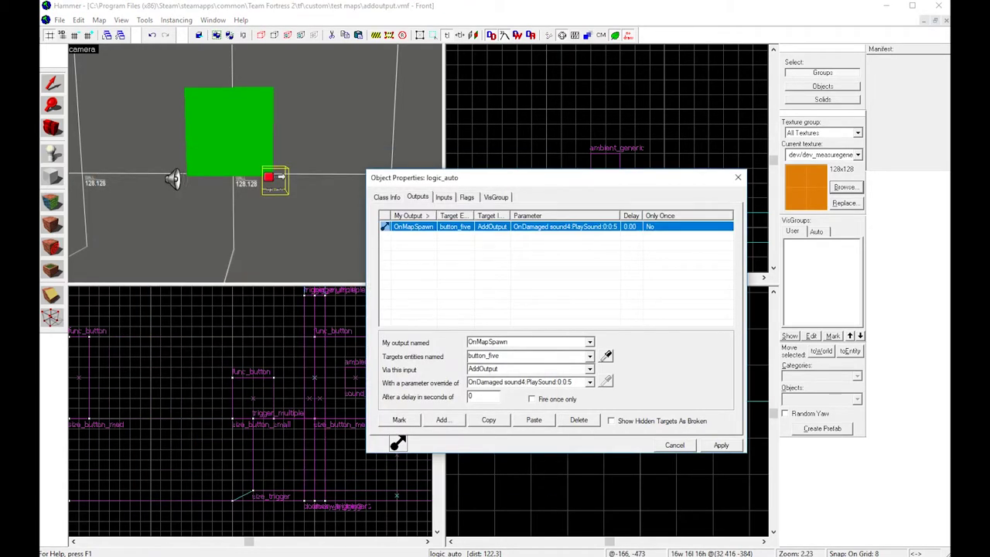
Examine the outputs and name of the green button_five block, select the adjacent speaker, and close the properties
click(604, 166)
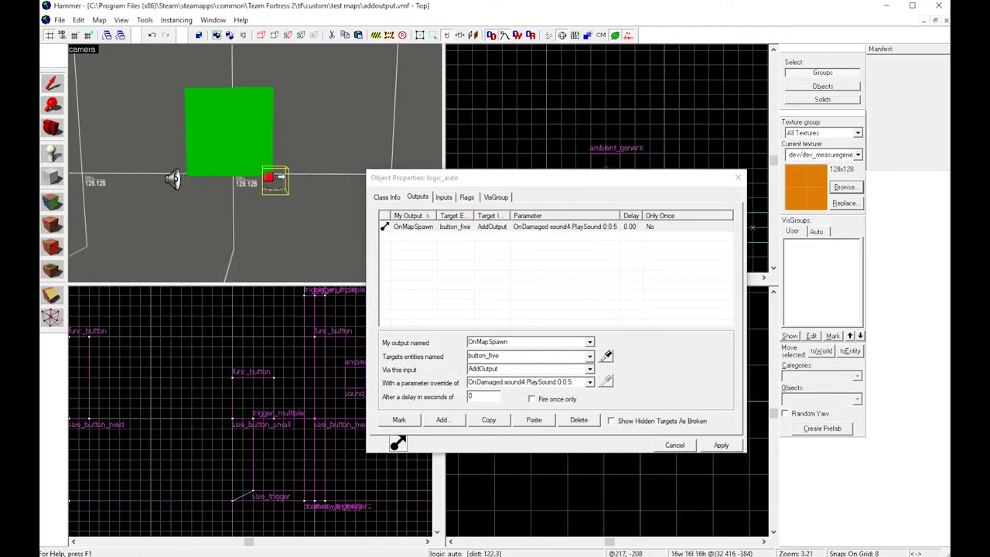
click(230, 132)
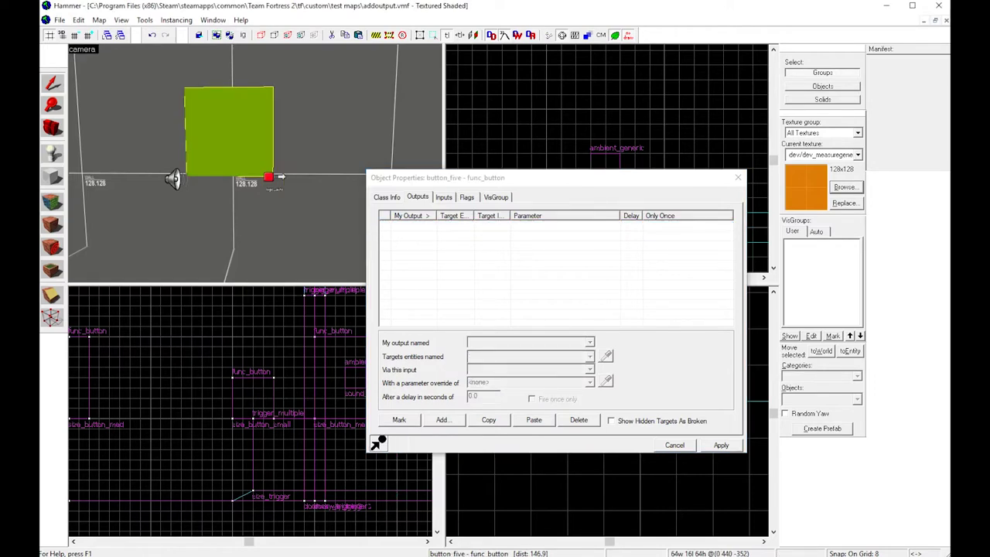
click(467, 197)
click(417, 197)
click(443, 197)
click(417, 197)
click(387, 197)
click(230, 132)
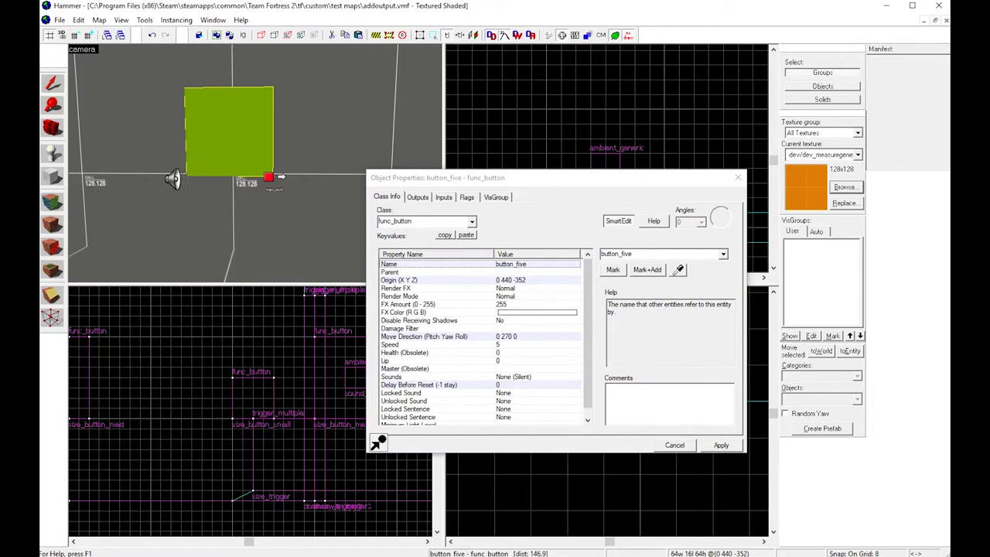
click(174, 179)
click(737, 178)
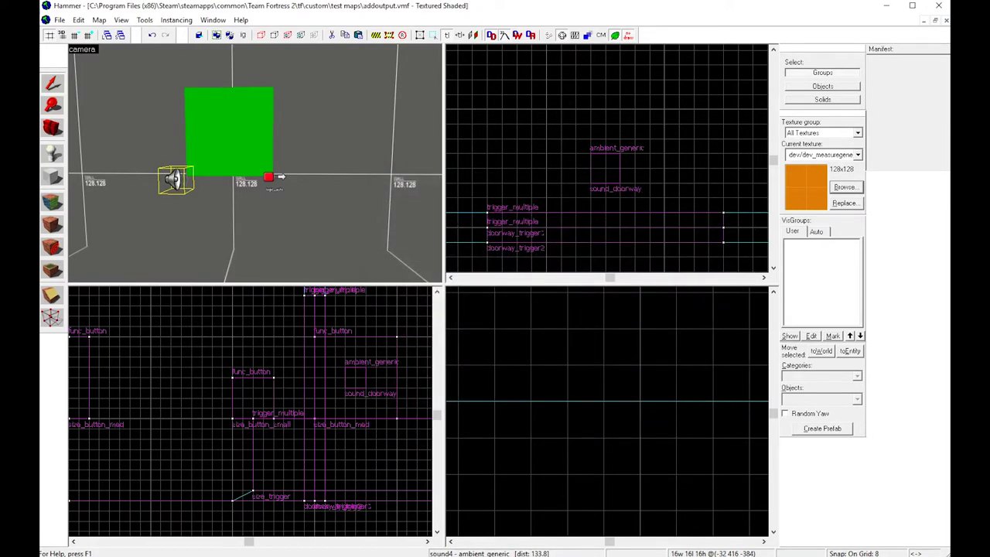
Fly the camera from the logic_auto beside the green block out across the room to view all buttons and triggers
key(z)
key(w)
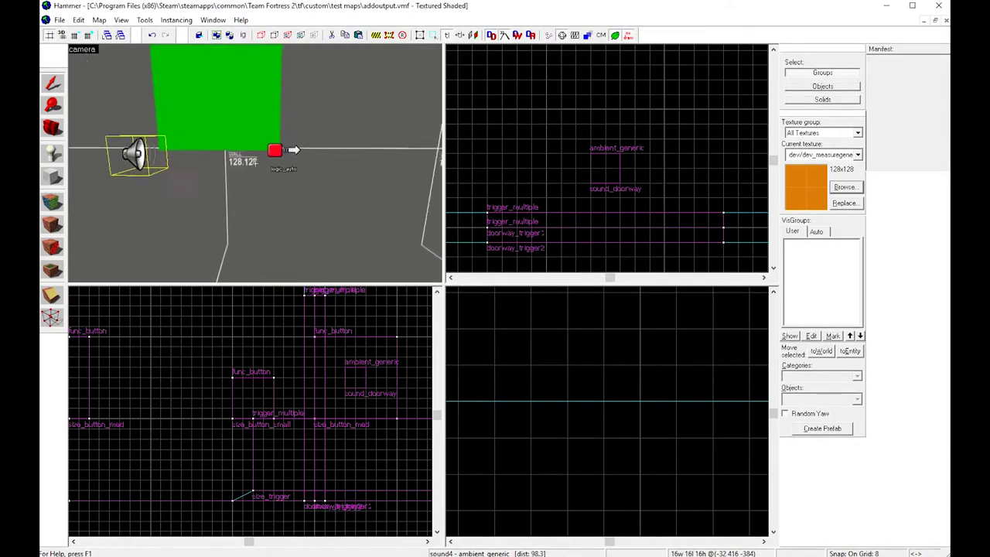
key(s)
key(w)
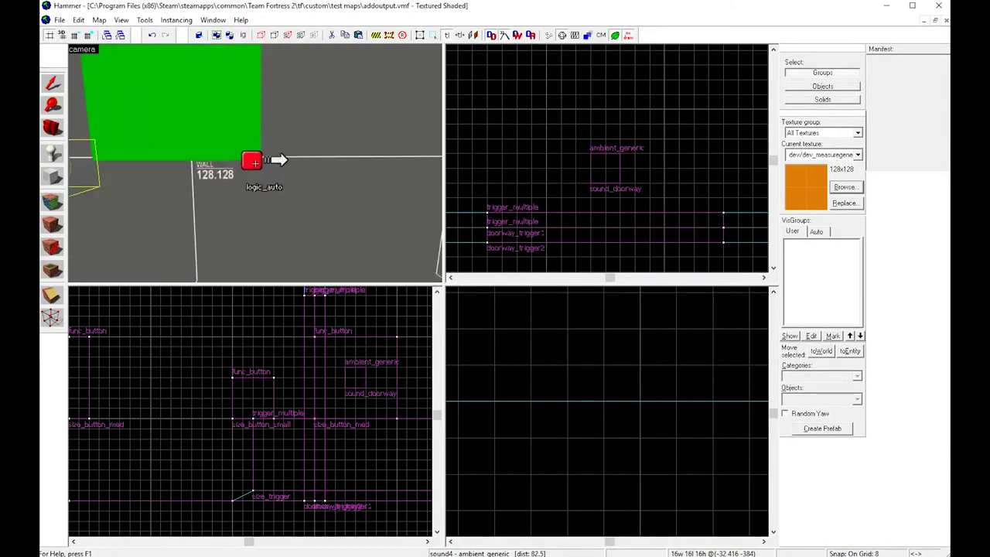
key(w)
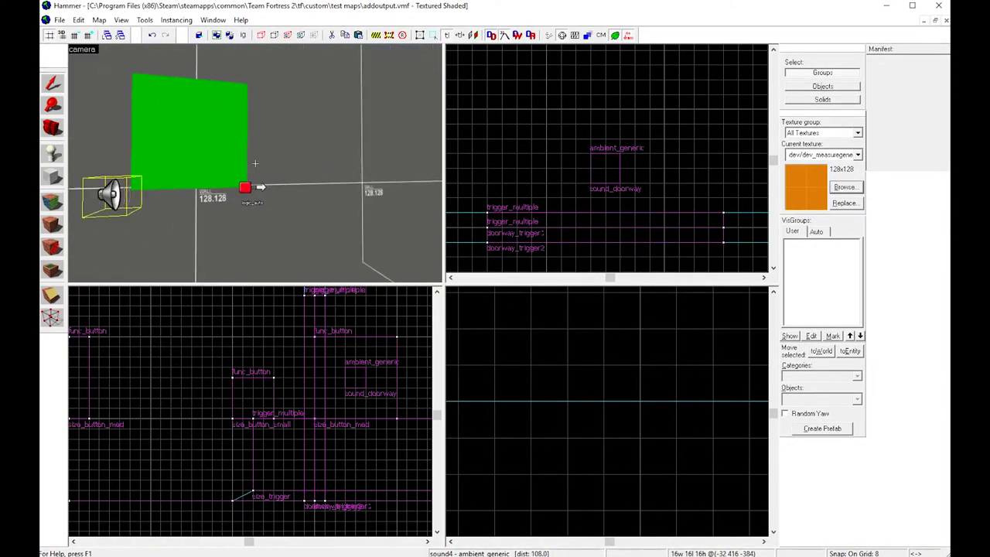
key(w)
key(s)
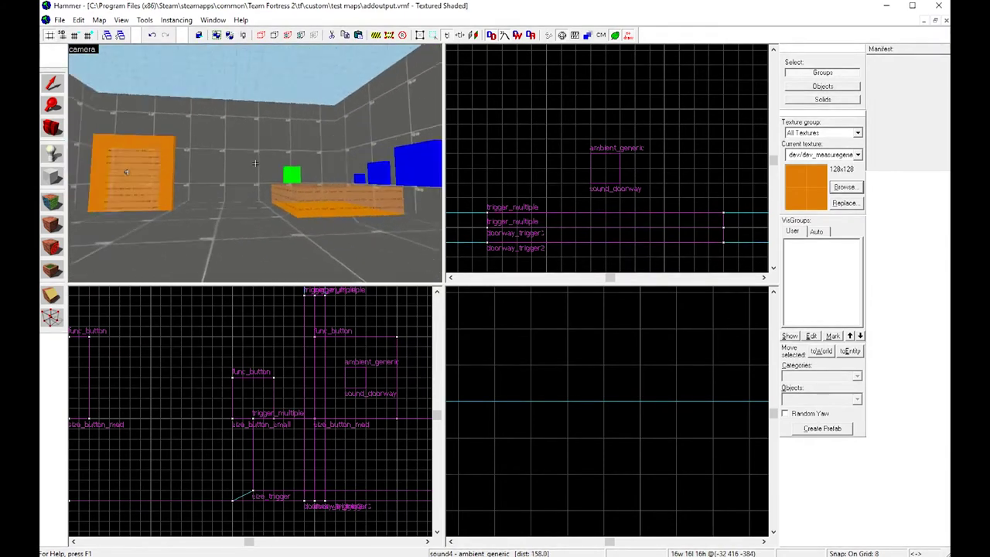
key(w)
key(w)
key(s)
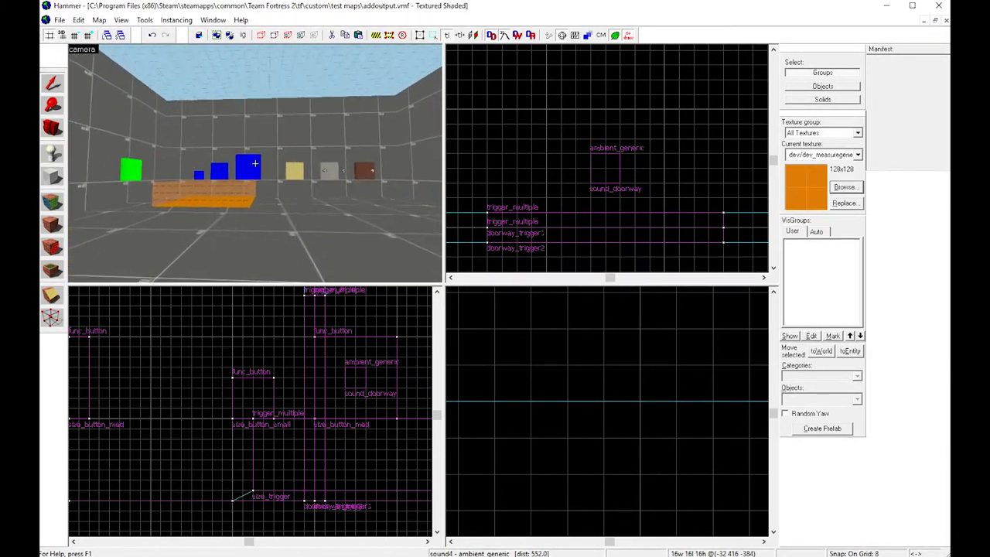
key(a)
key(s)
key(d)
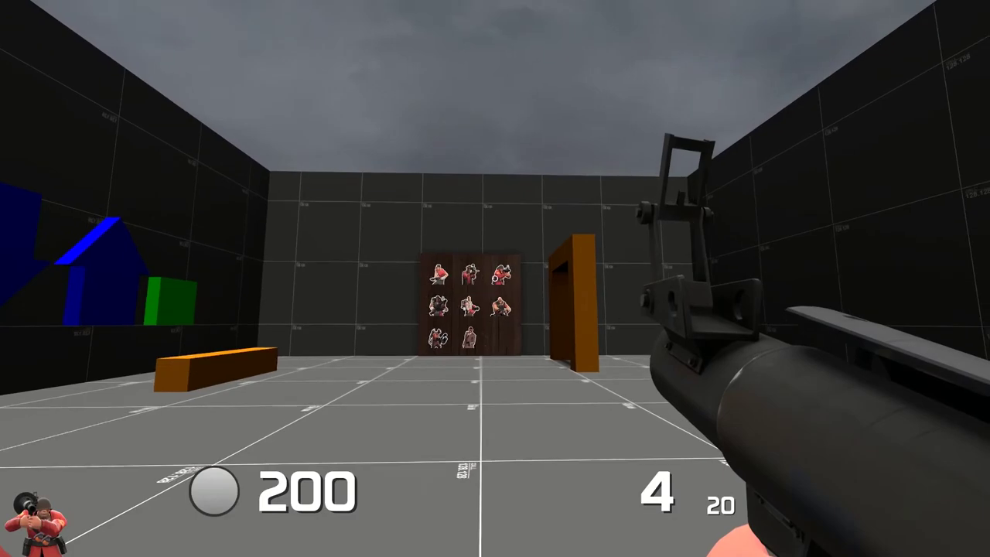
Switch to Team Fortress 2 and walk the test room to examine the class picture board and the orange doorway
key(w)
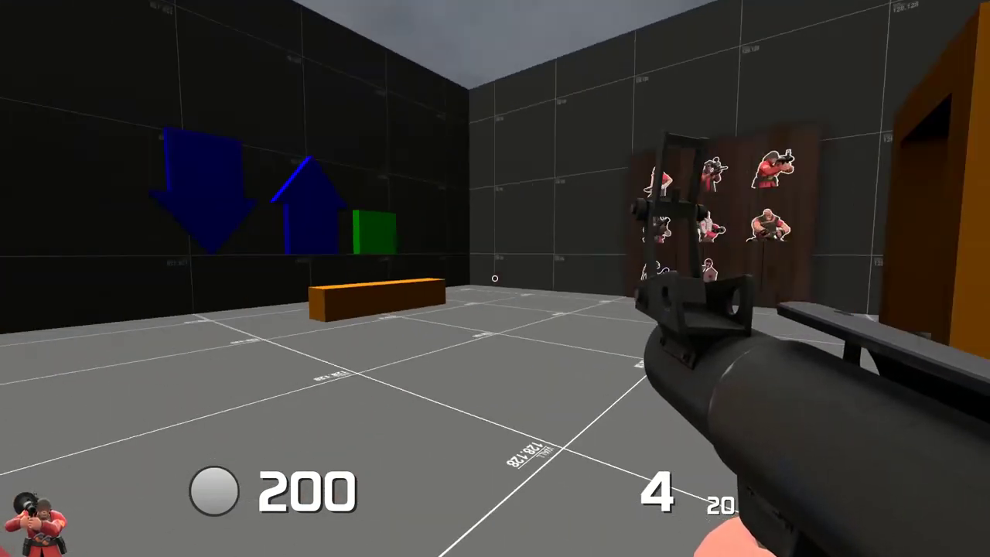
key(w)
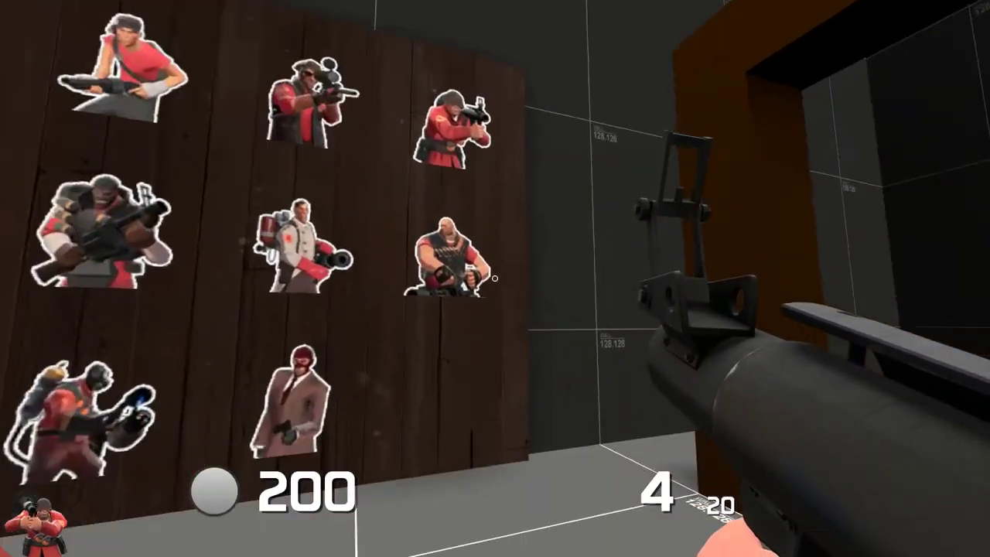
key(w)
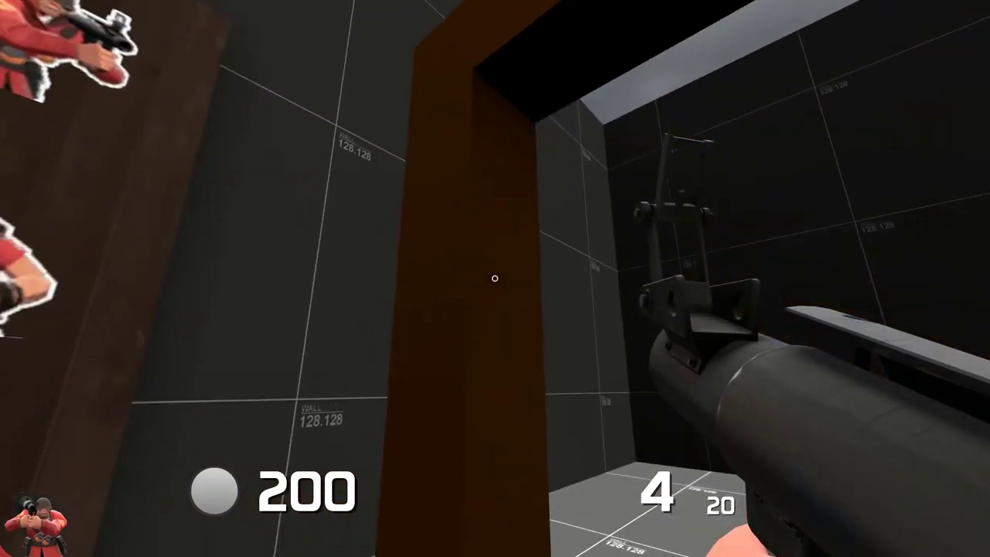
key(d)
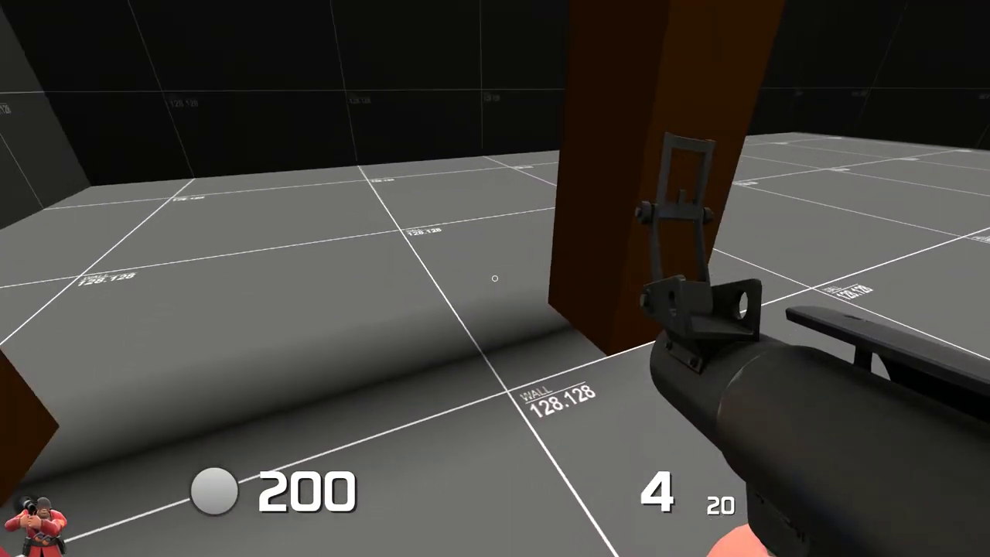
key(w)
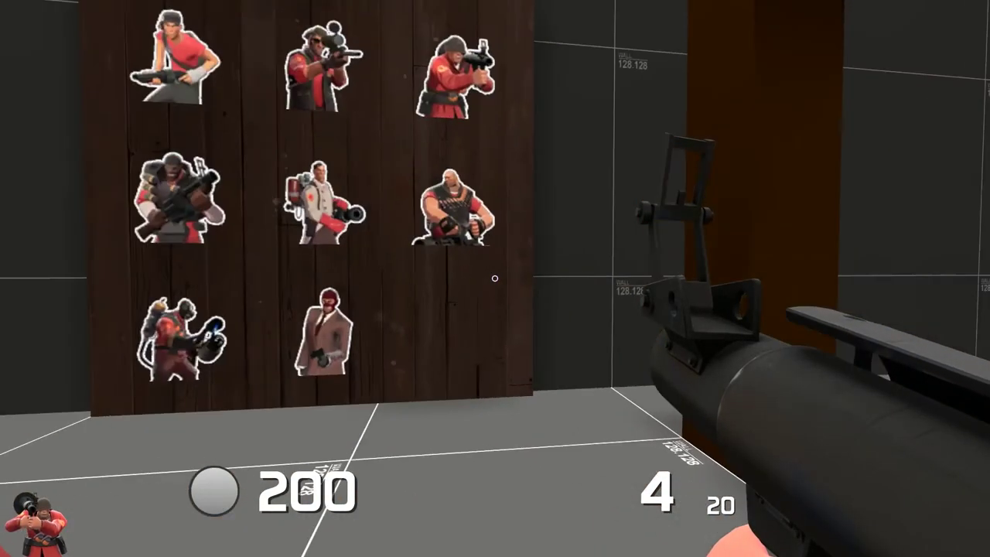
key(d)
key(a)
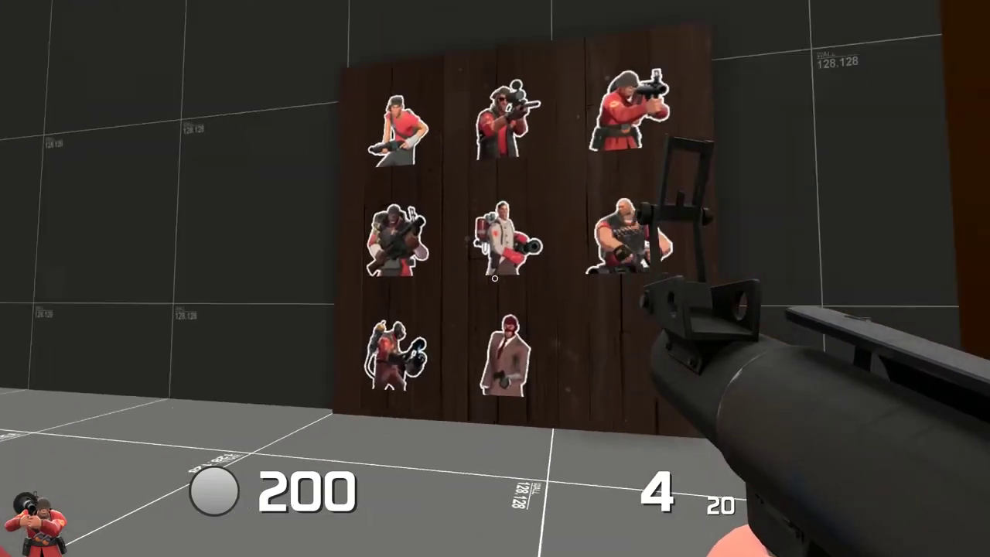
key(a)
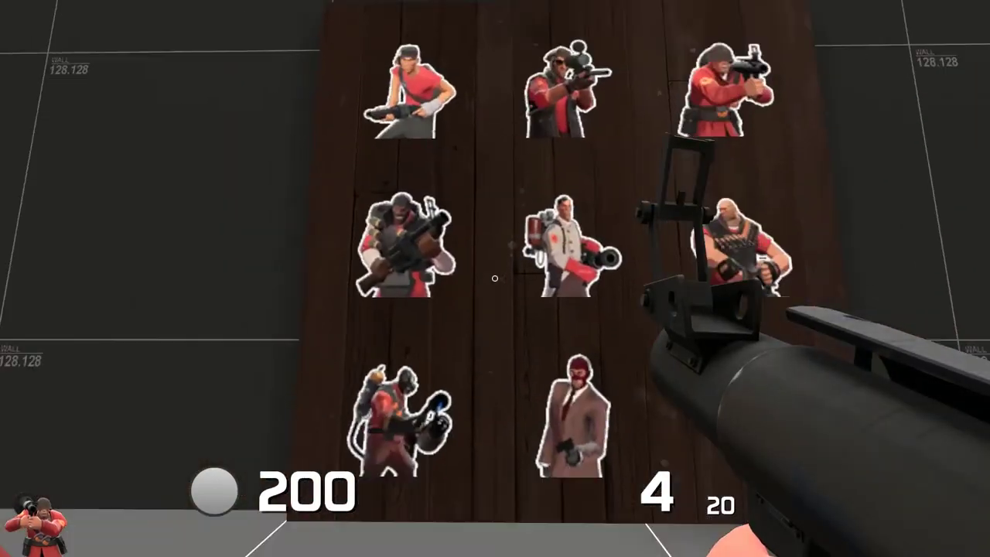
mouse_move(495, 279)
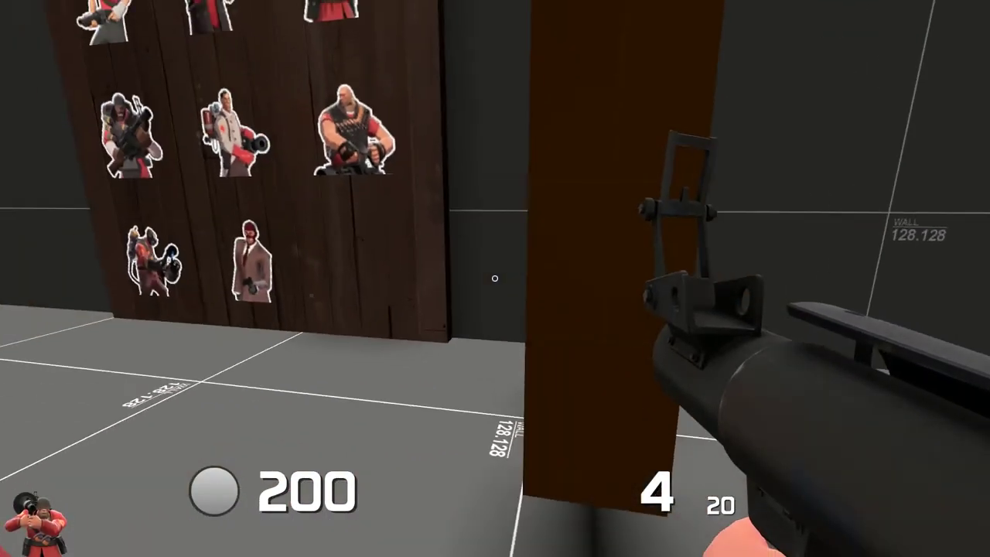
Equip the shovel and strike class pictures on the wooden board, including the Demoman, checking the board from the doorway
key(3)
key(w)
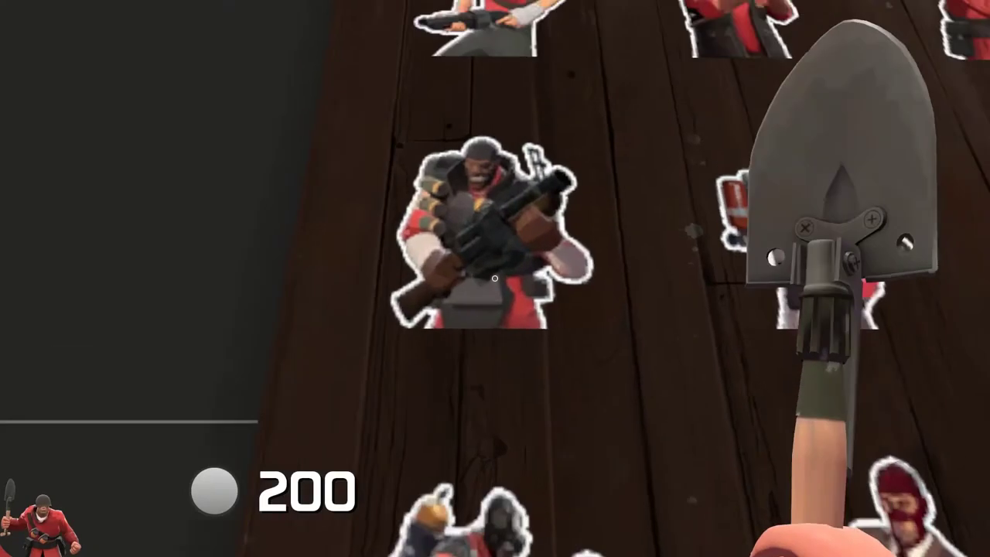
click(495, 278)
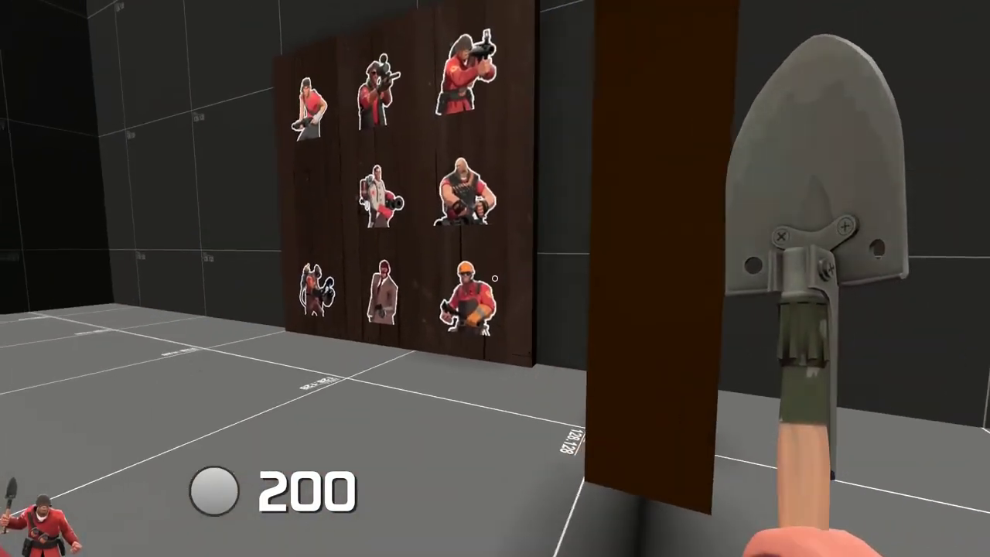
key(w)
click(495, 278)
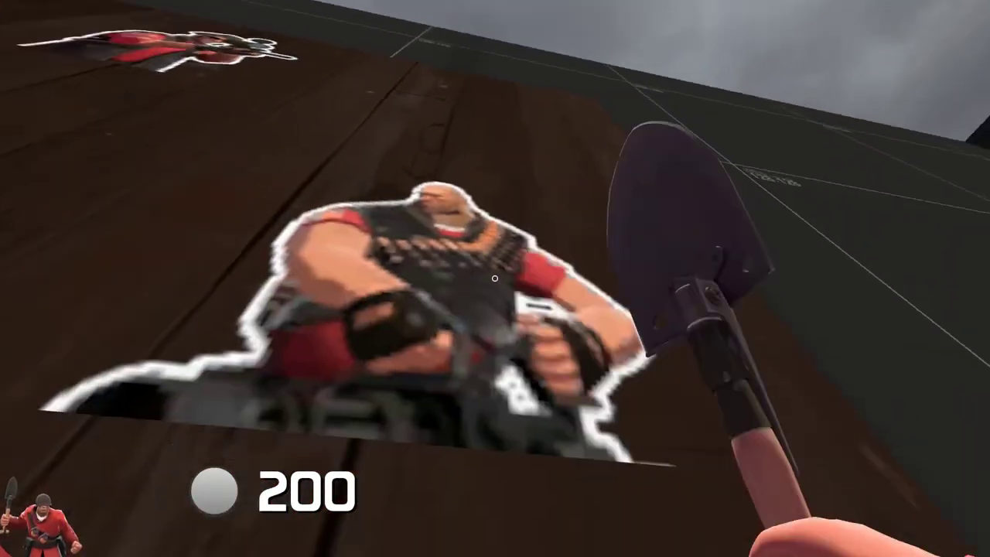
key(w)
key(a)
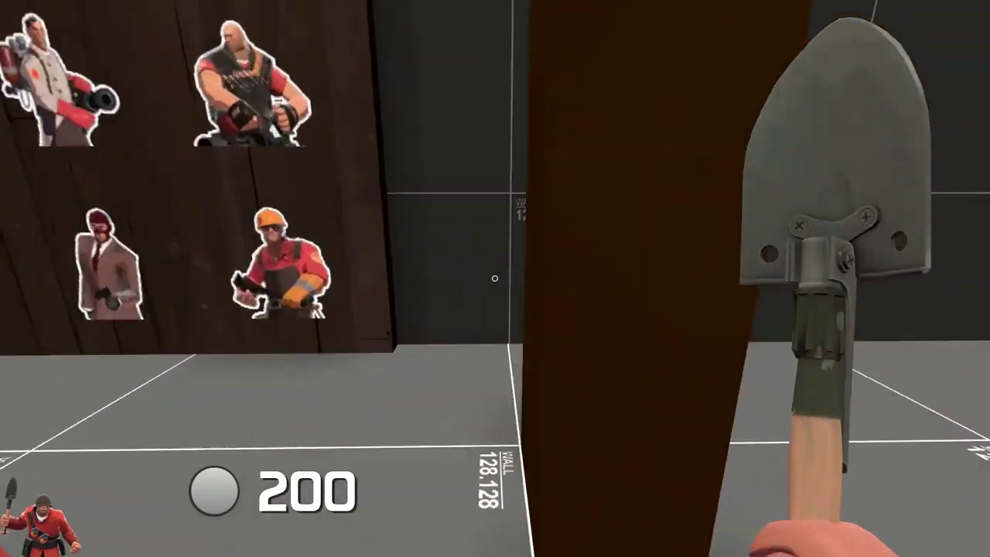
key(d)
mouse_move(495, 278)
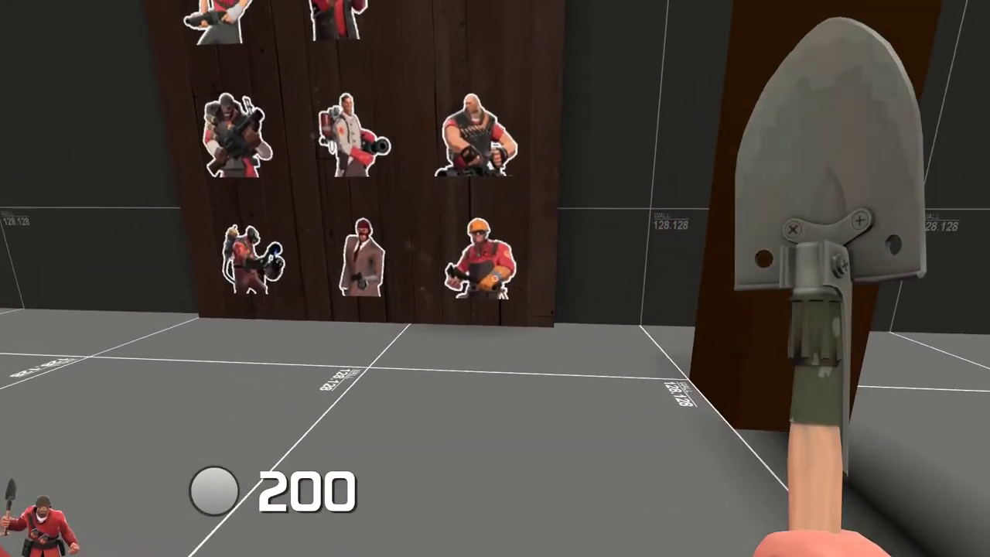
key(w)
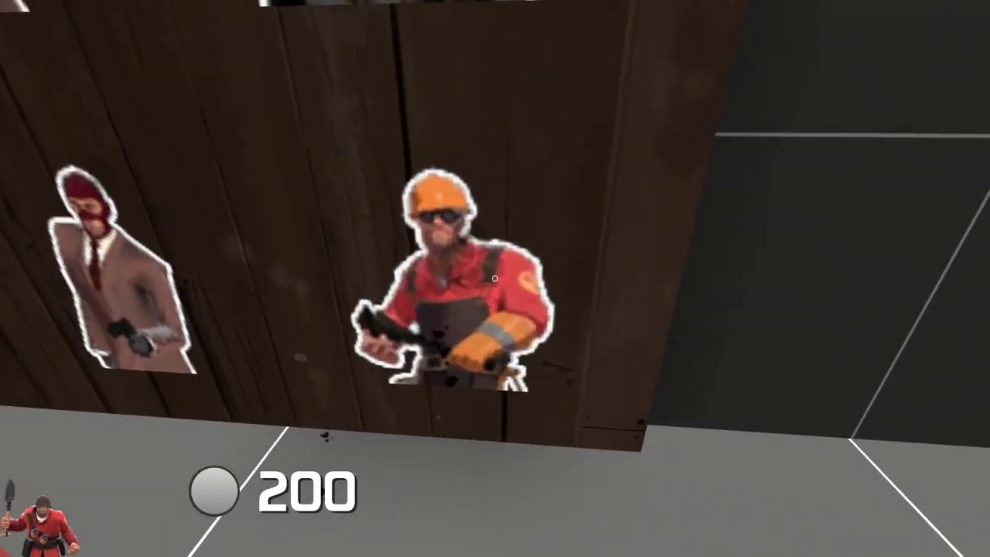
Change the player class to Engineer, shoot the Pyro picture on the board, and look around the room
key(comma)
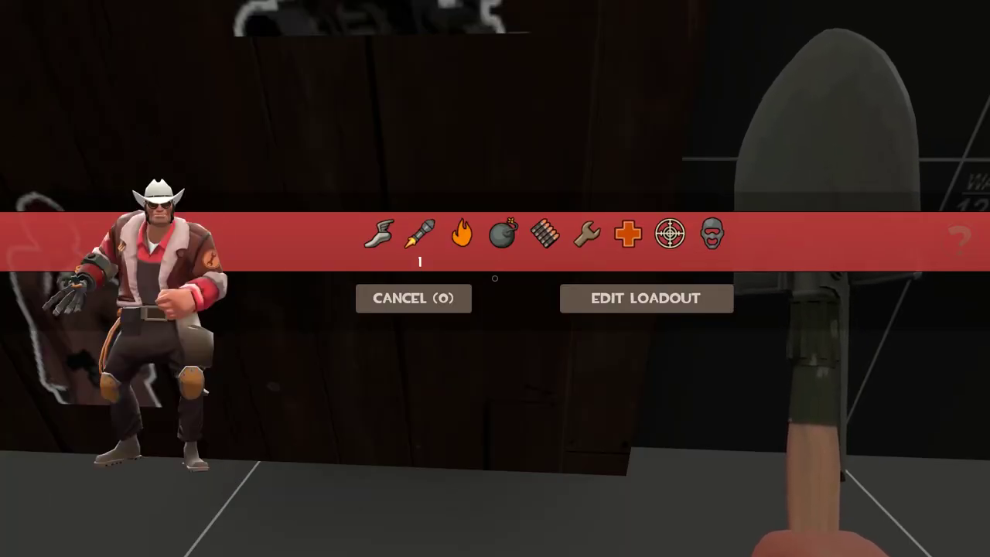
key(6)
key(w)
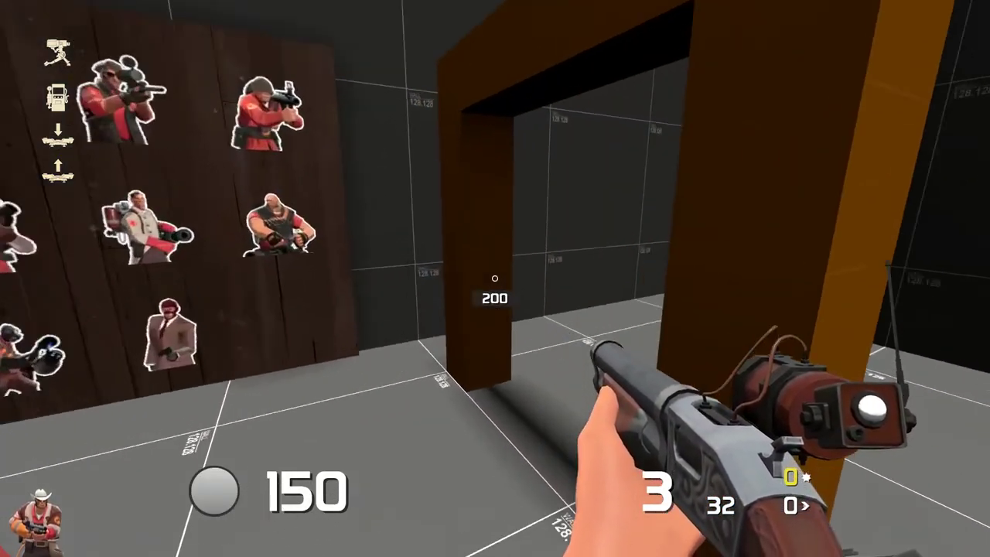
key(w)
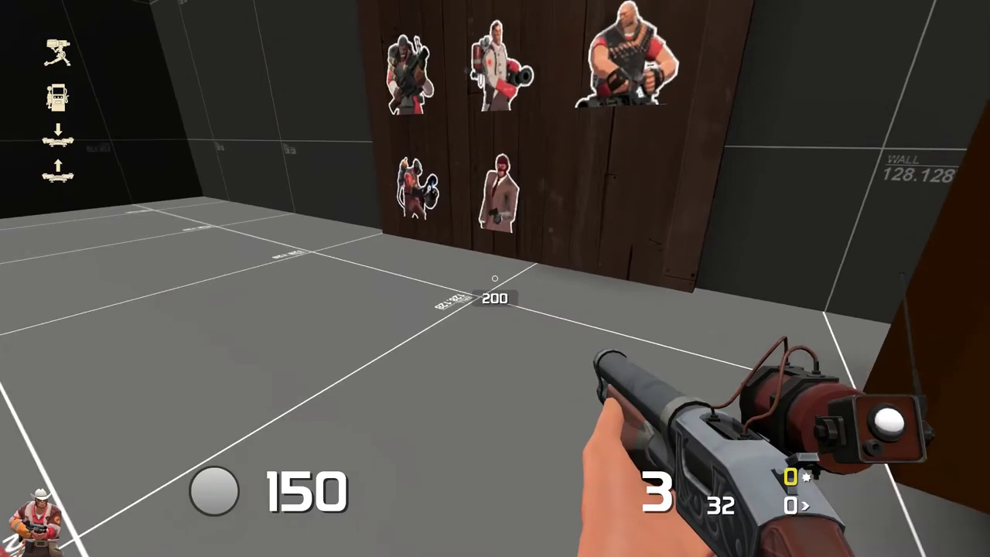
key(w)
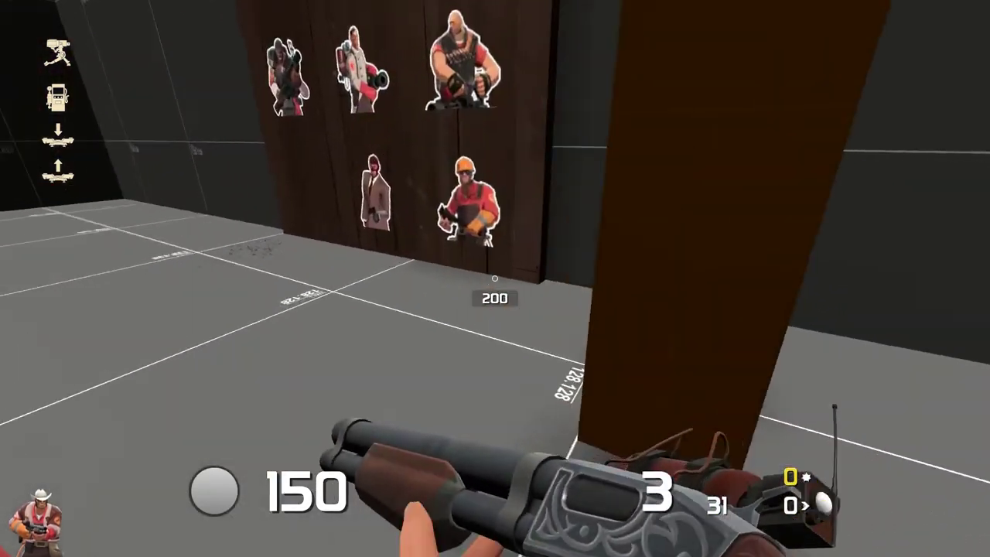
key(w)
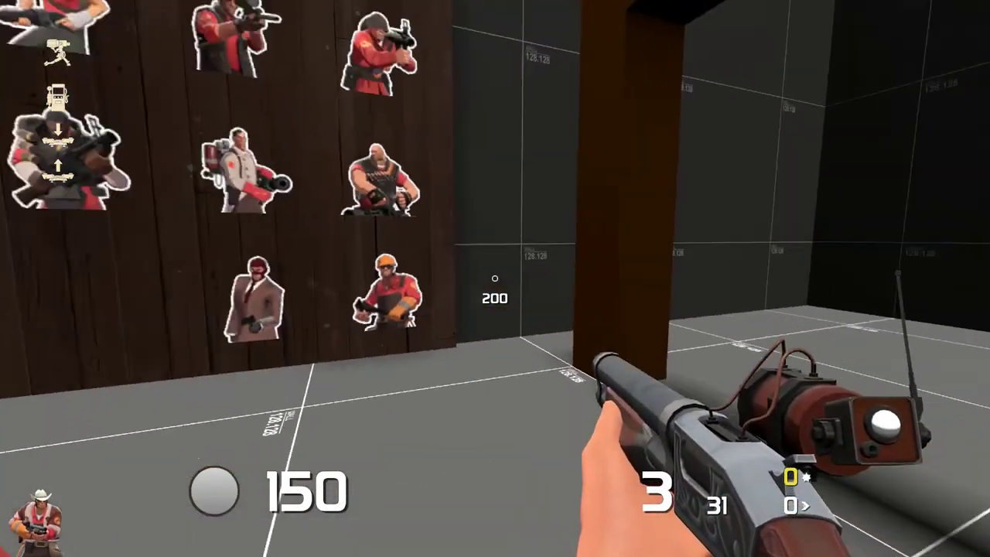
key(w)
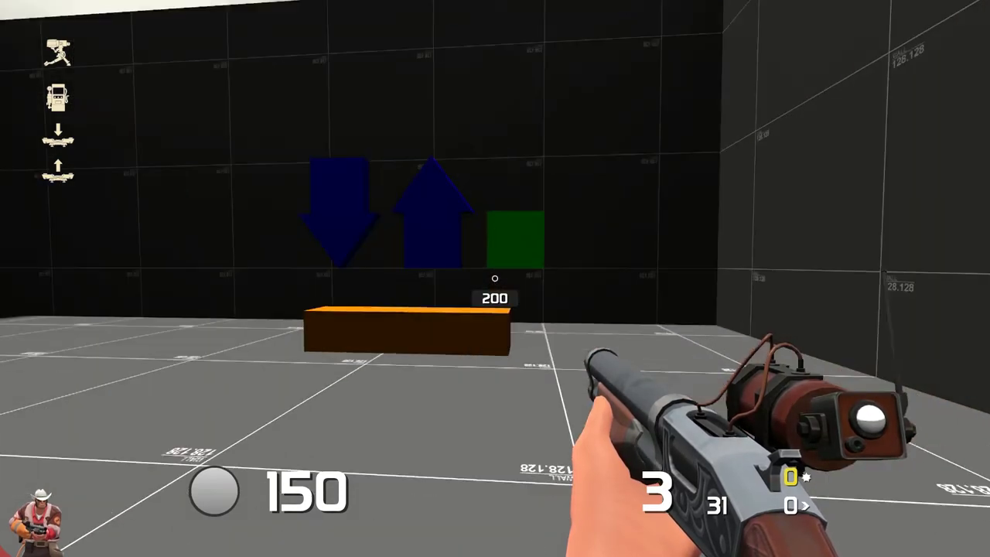
key(w)
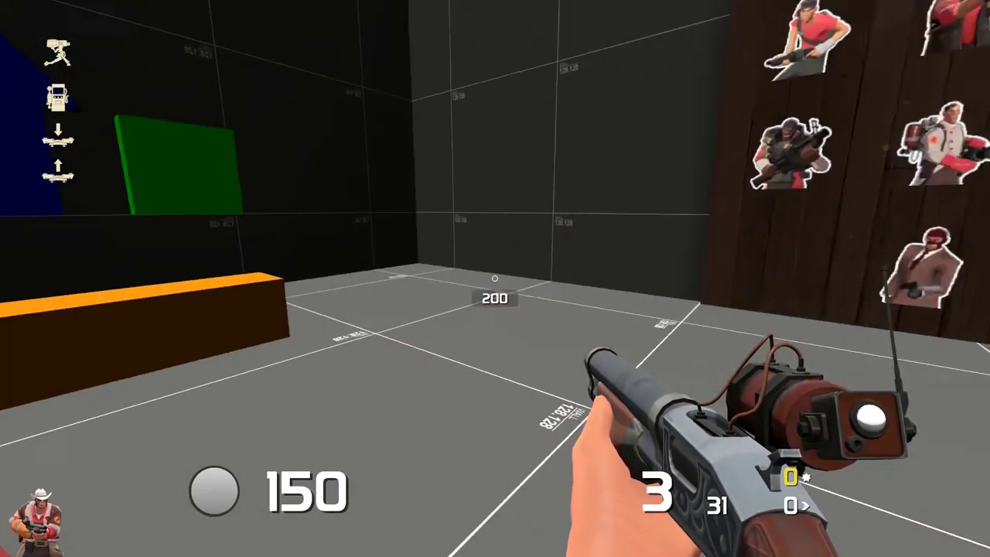
Walk up to the orange block by the blue arrows and shoot the green square button on the wall
key(d)
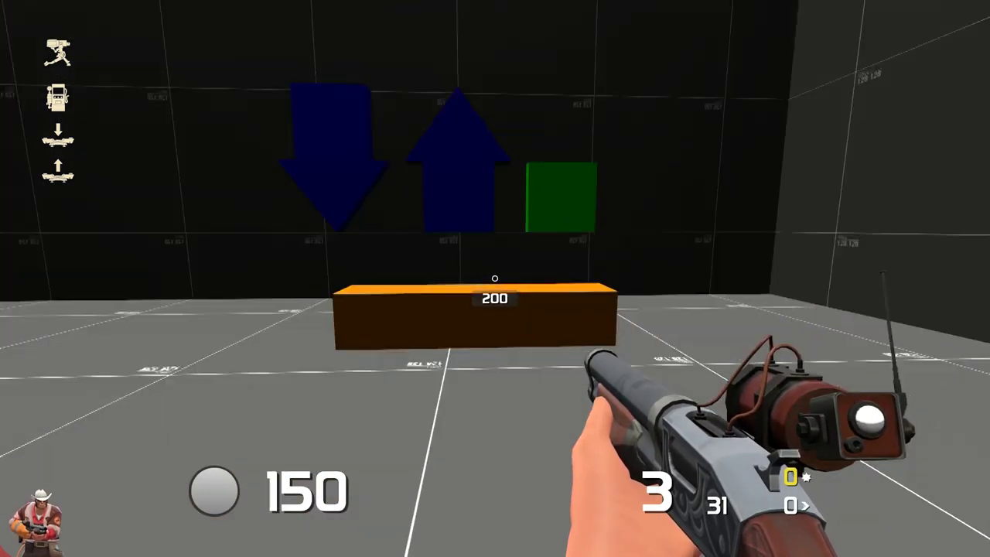
key(w)
click(495, 278)
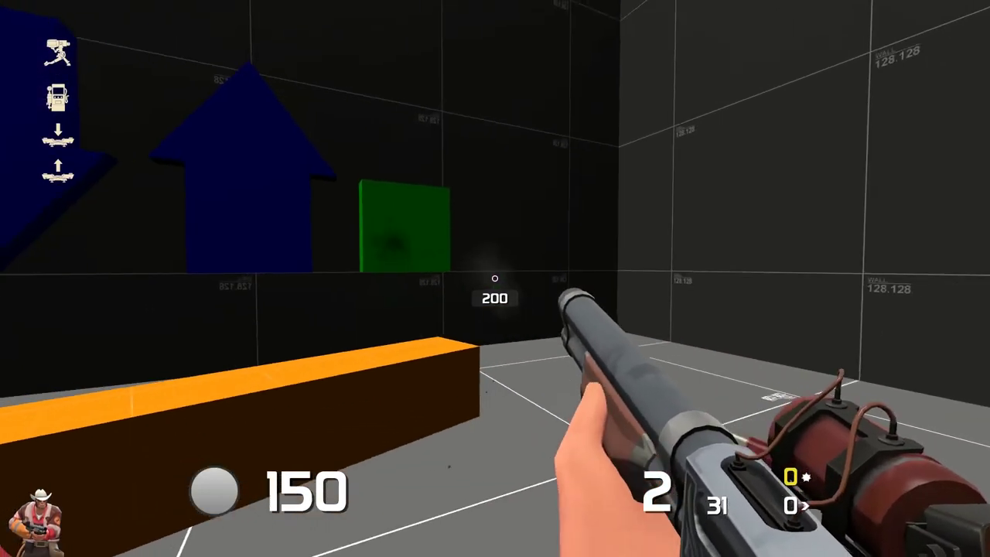
Walk around the orange block to view its position and shoot the blue up arrow on the wall
key(s)
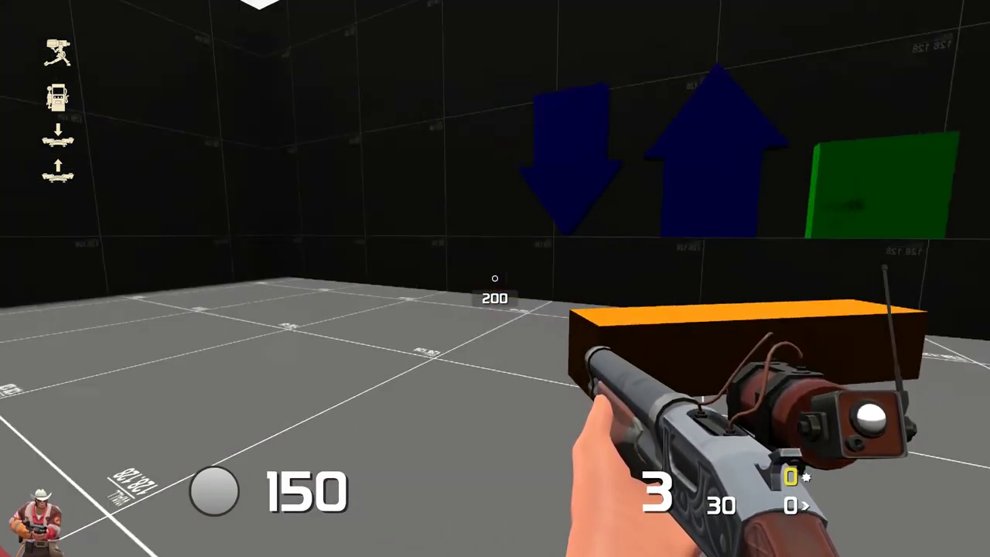
key(a)
key(w)
key(s)
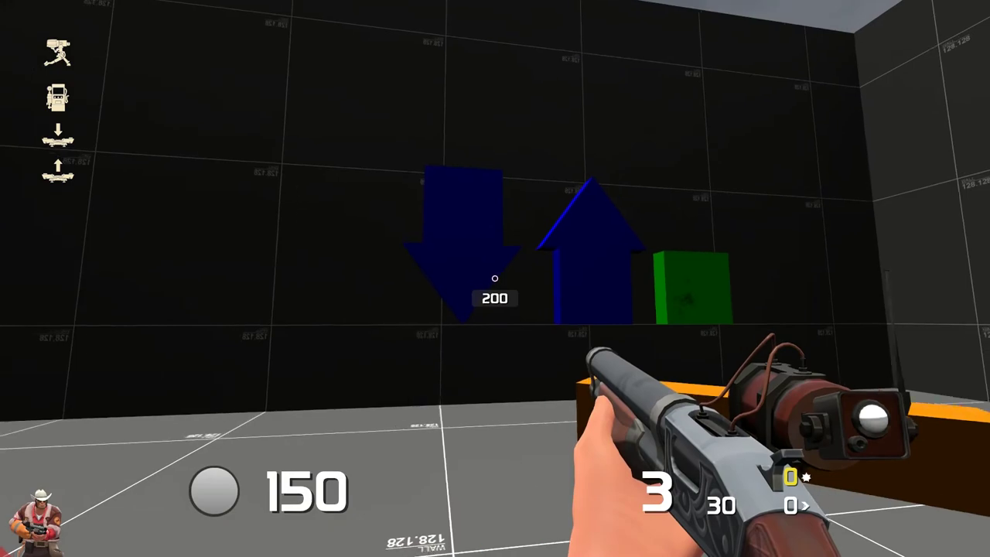
key(d)
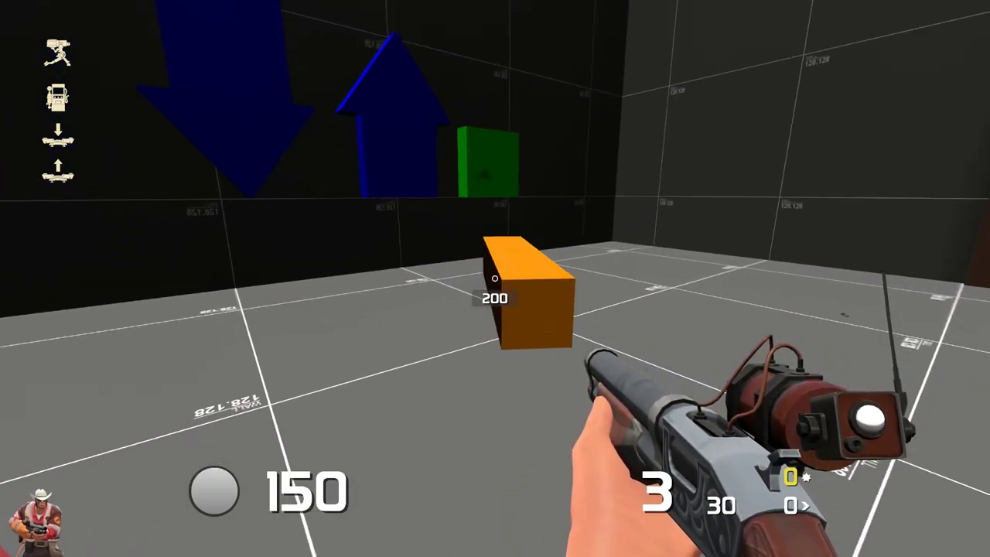
key(w)
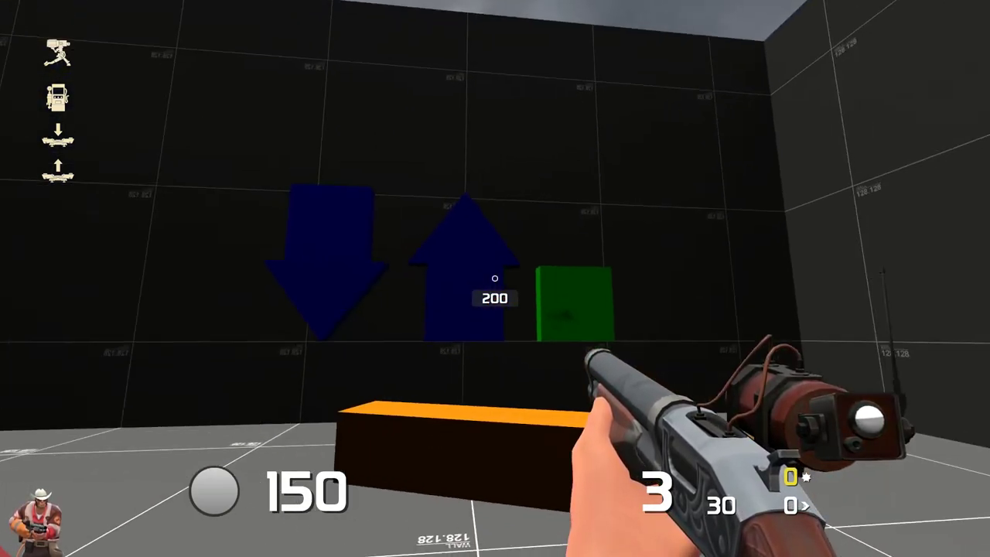
click(495, 279)
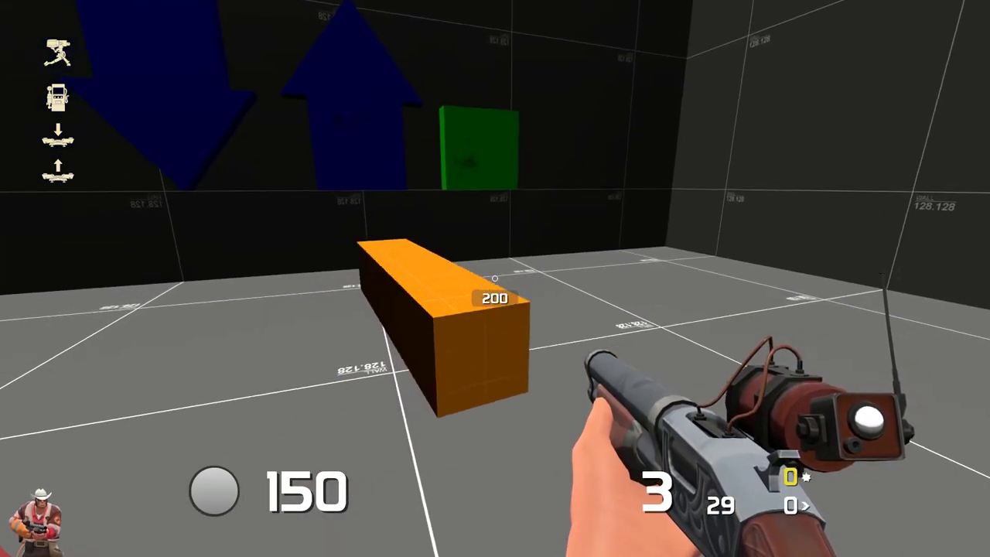
Inspect the orange block up close and from its end, and shoot the blue down arrow
key(w)
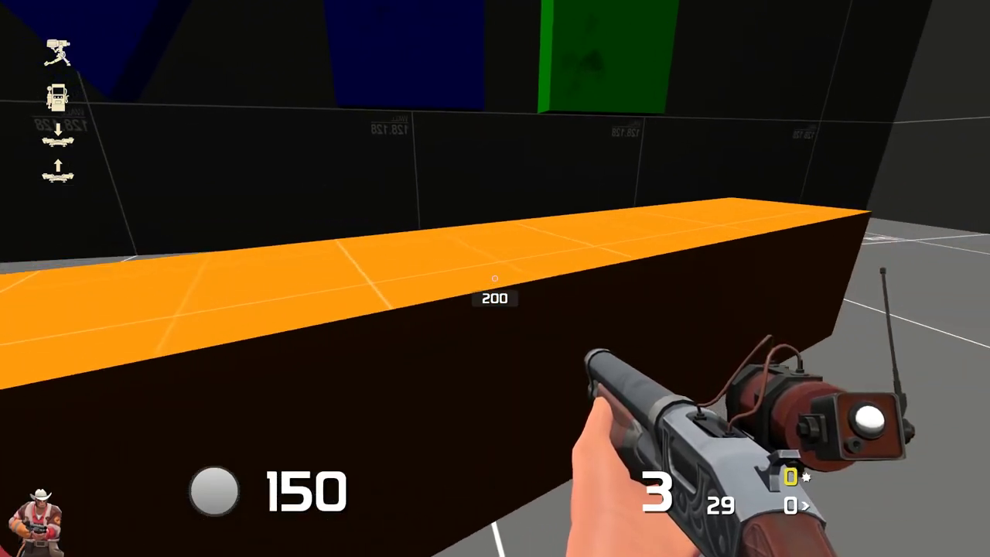
key(s)
key(a)
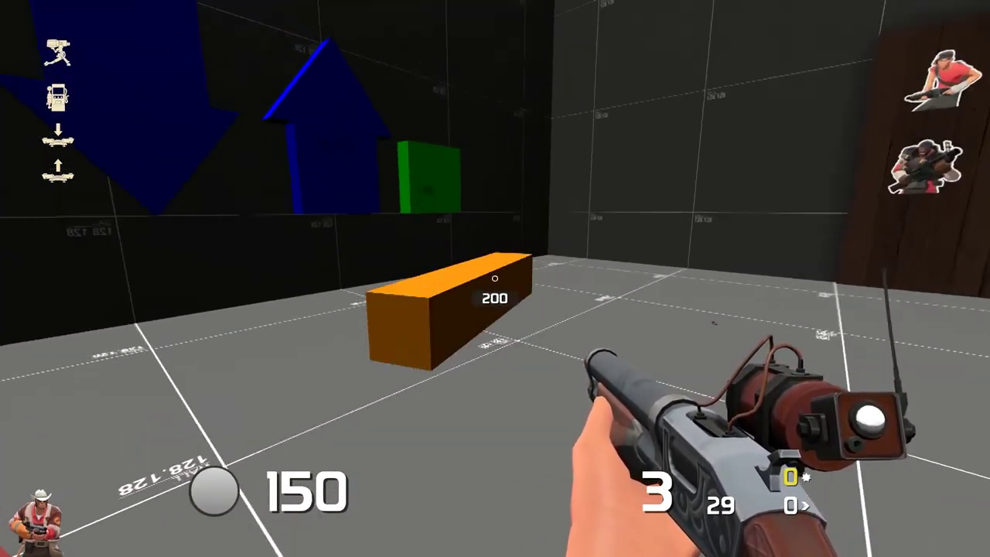
key(d)
key(w)
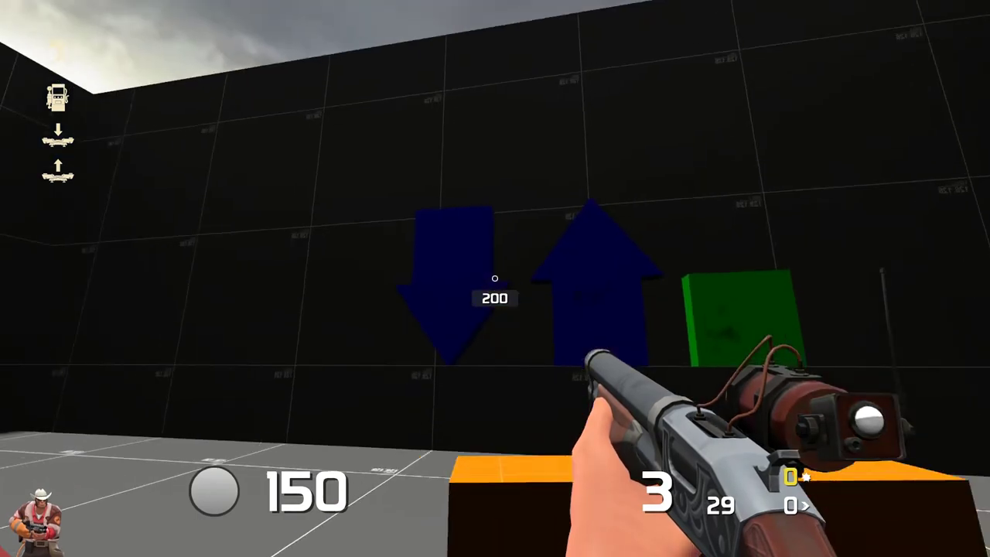
click(495, 278)
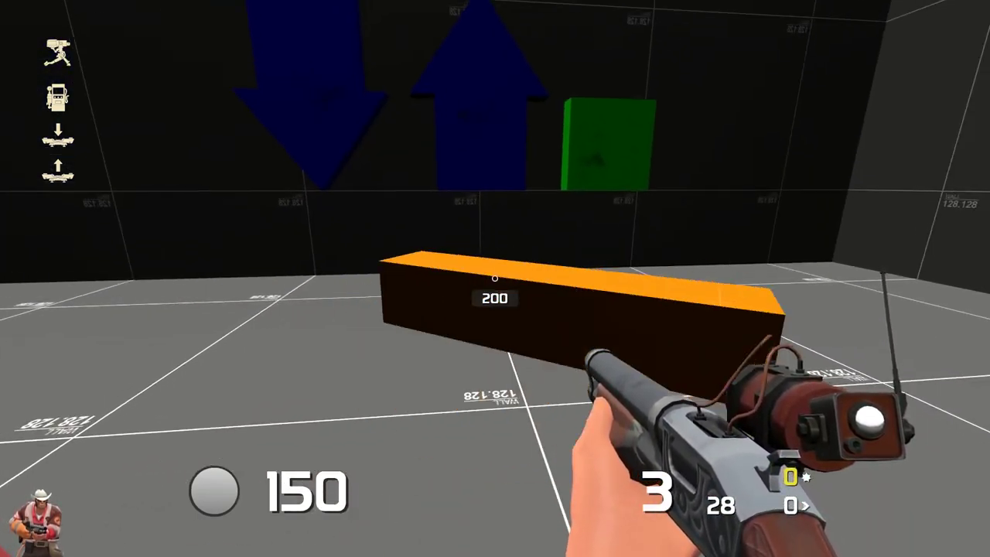
Walk from the orange block past the doorway to the wide green panel on the far wall and shoot it
key(w)
key(s)
key(s)
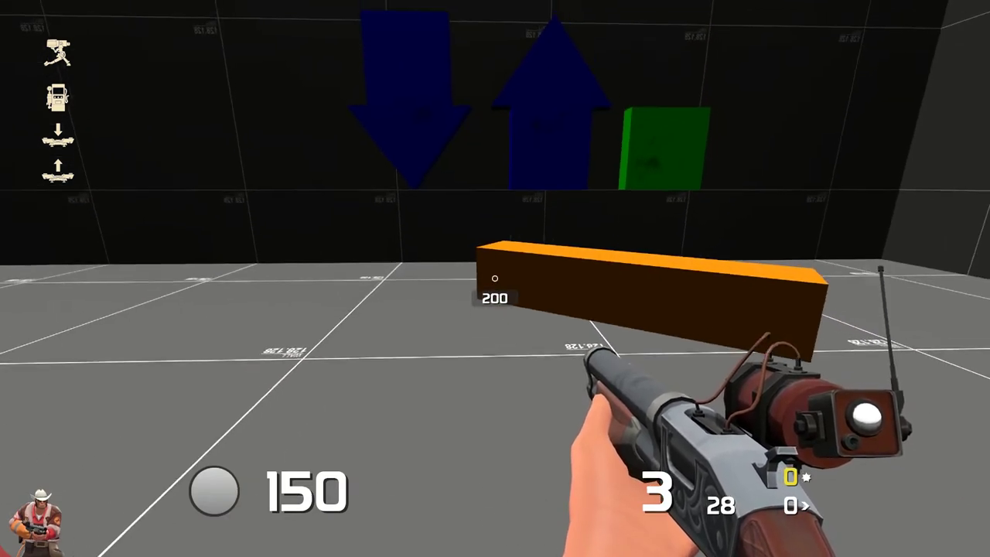
key(w)
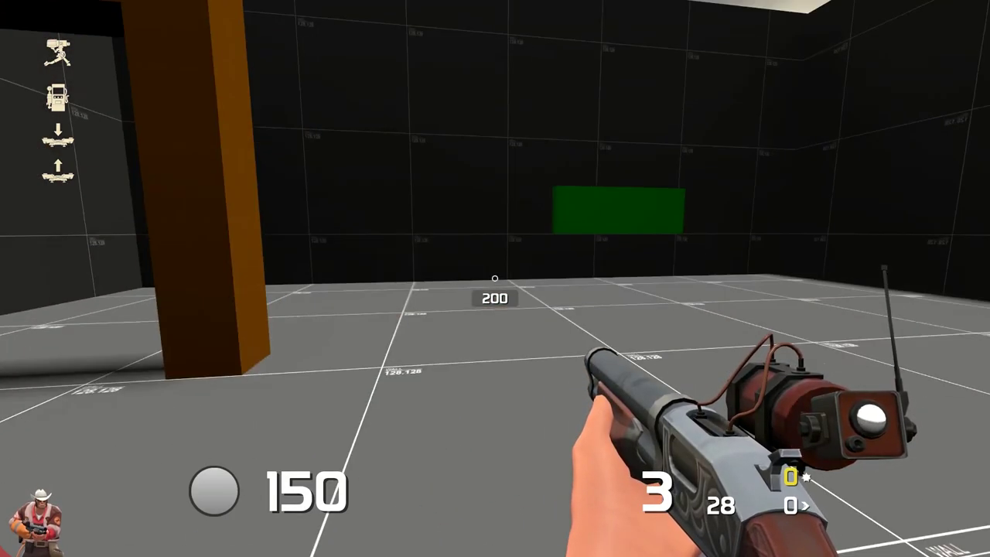
key(d)
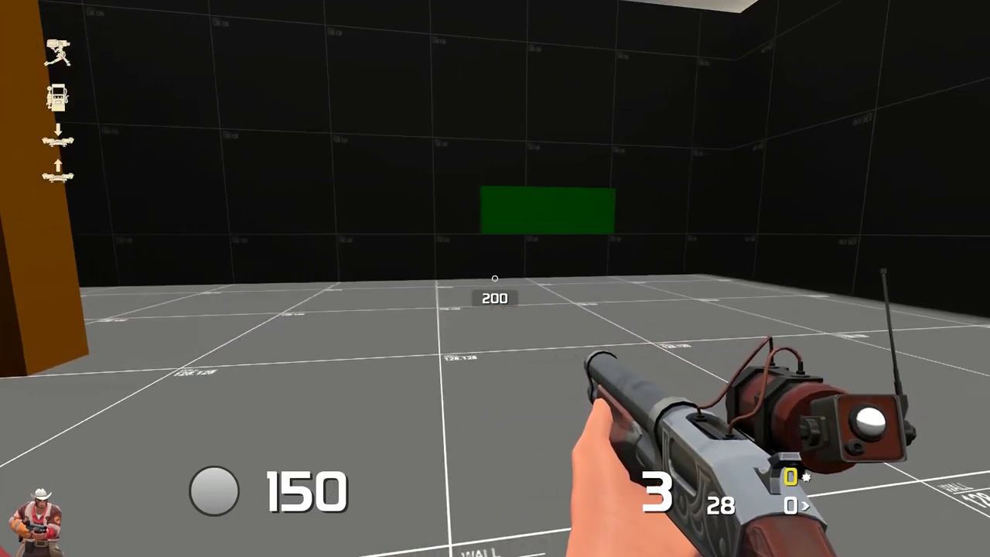
key(w)
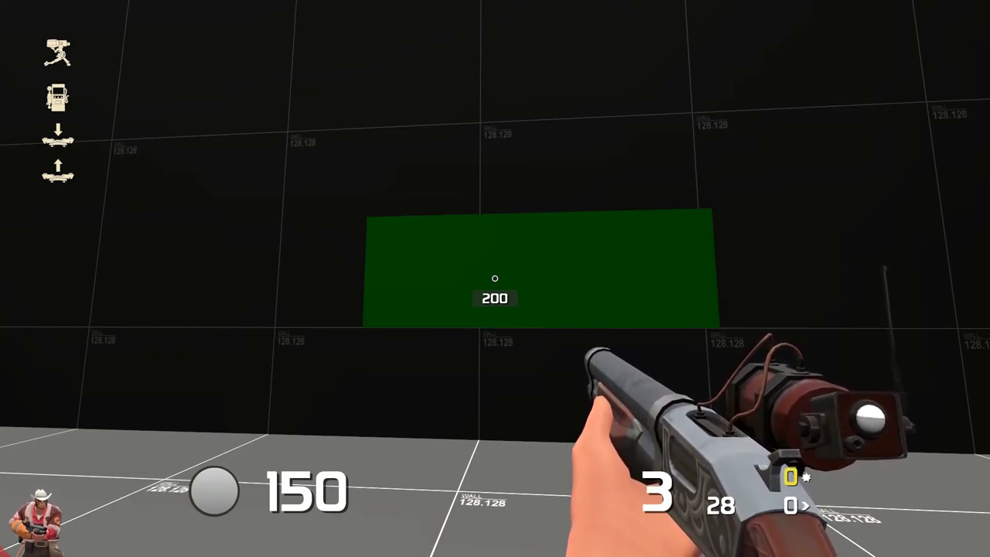
key(w)
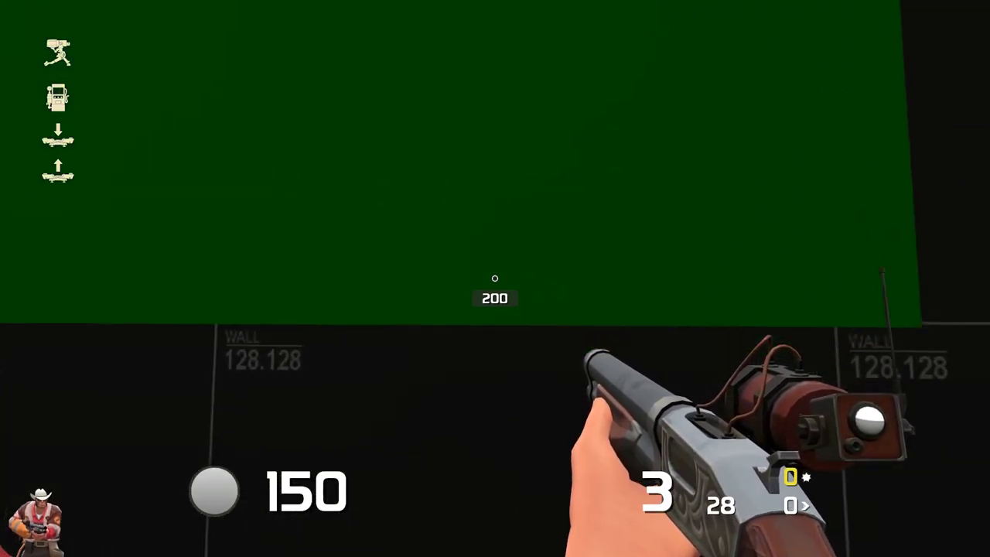
key(s)
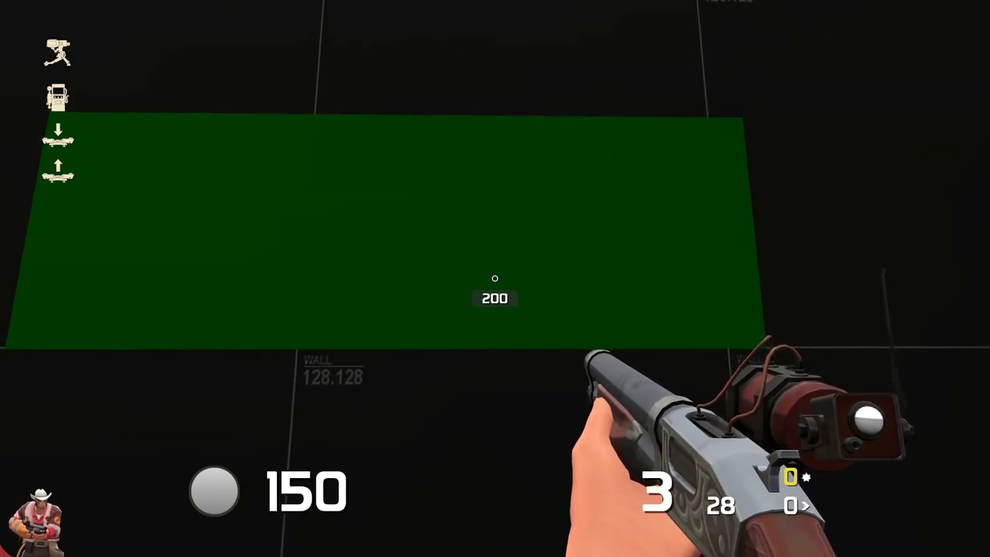
key(w)
click(495, 279)
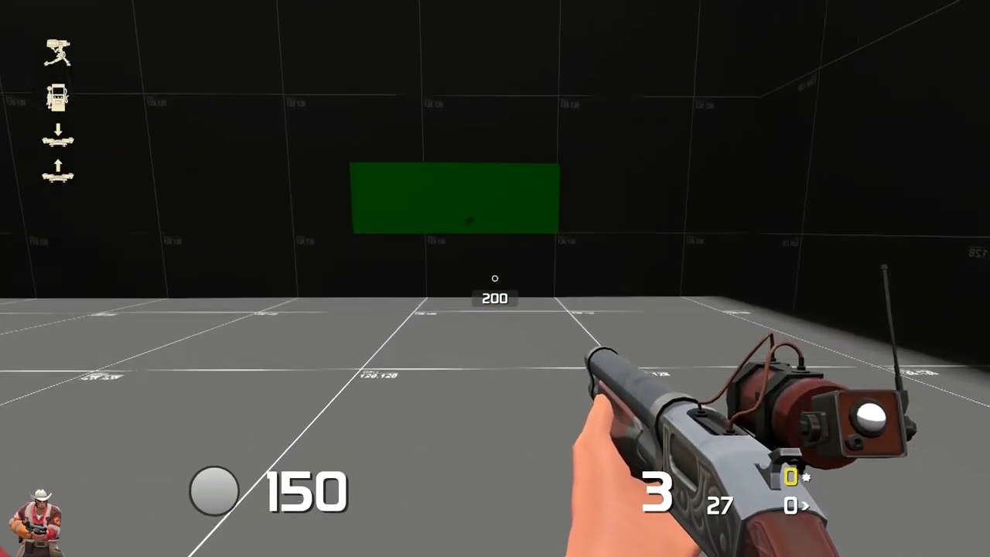
Shoot the wide green panel again from farther back near the orange doorway, and inspect it up close
key(w)
key(s)
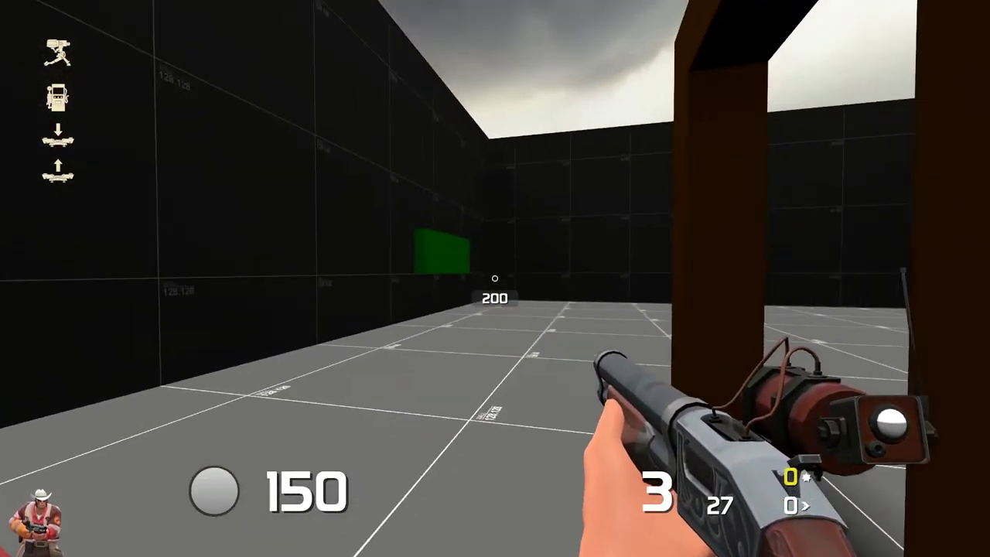
key(d)
click(495, 278)
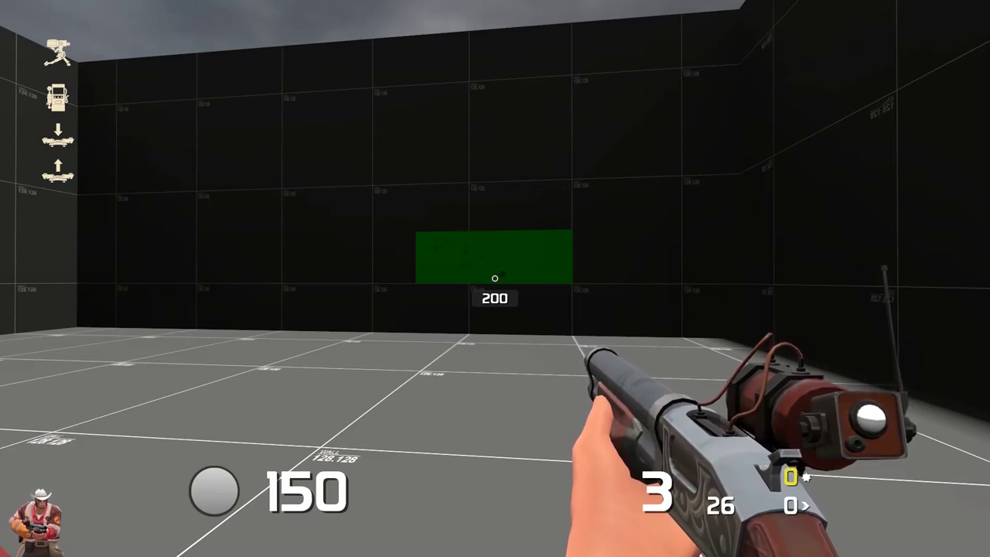
key(w)
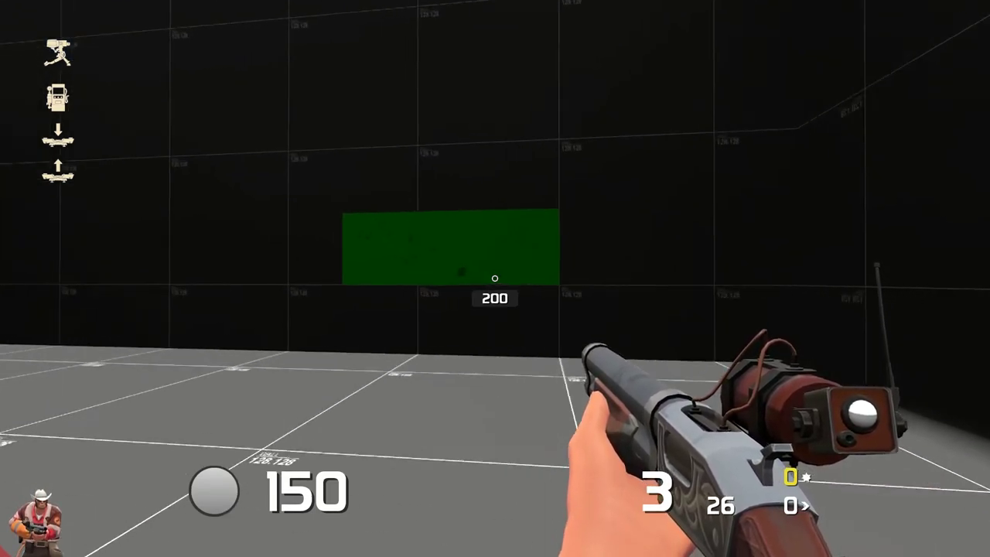
key(s)
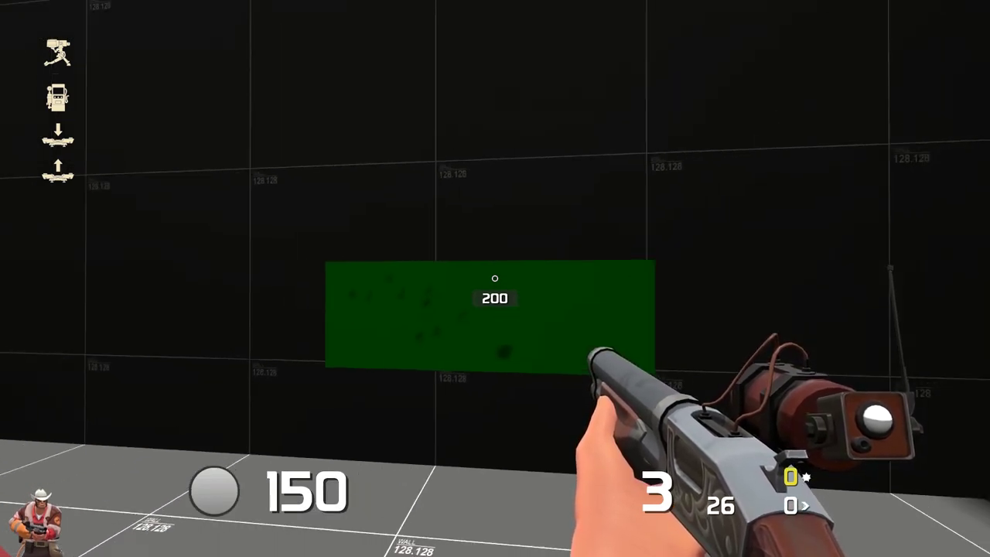
key(w)
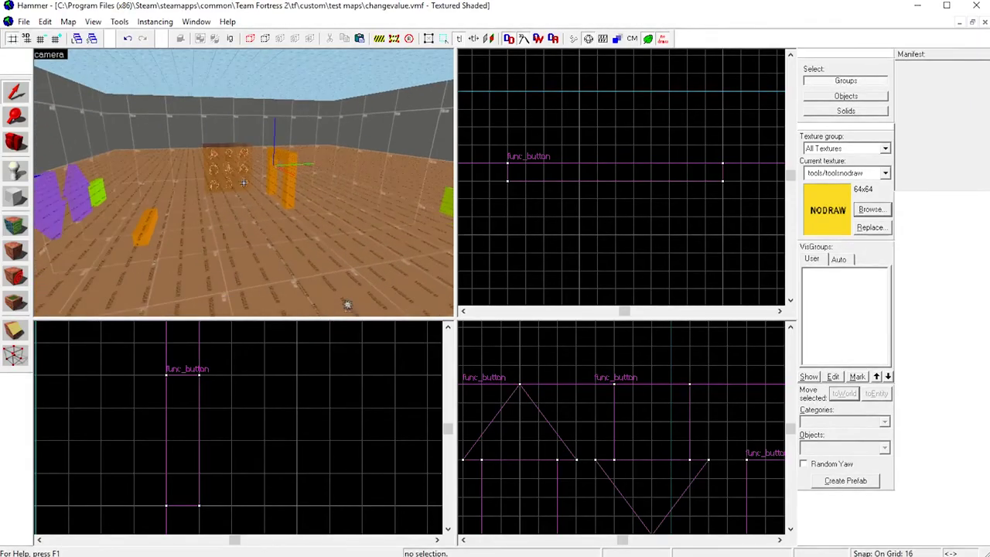
click(243, 183)
key(alt+Return)
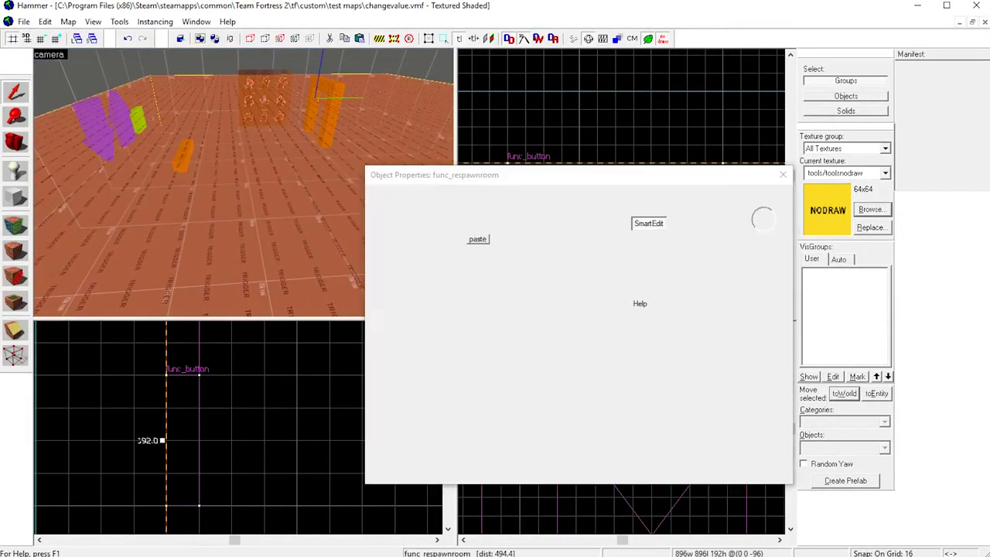
click(782, 174)
Fly the Hammer camera across the test room, past the doorway and green panel, to the class picture board
key(z)
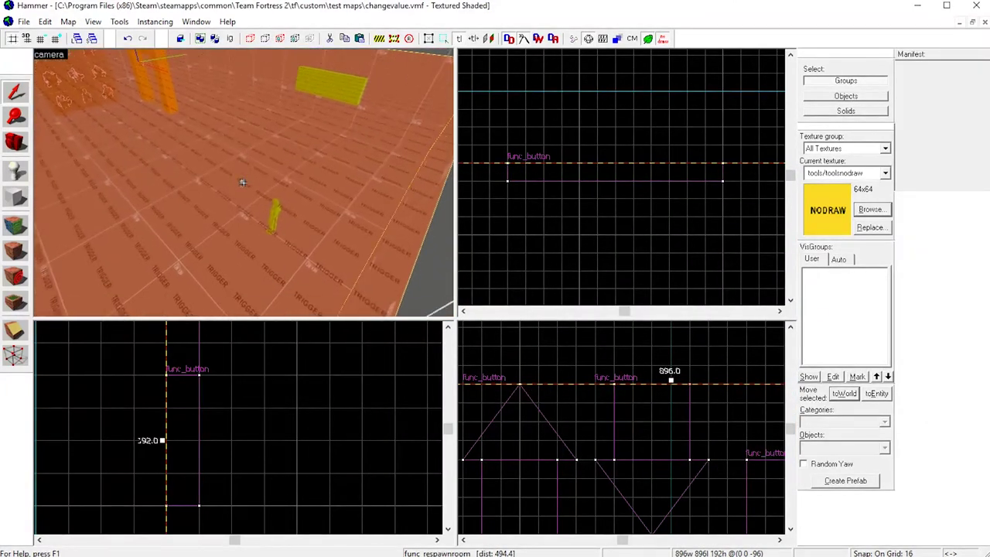
key(w)
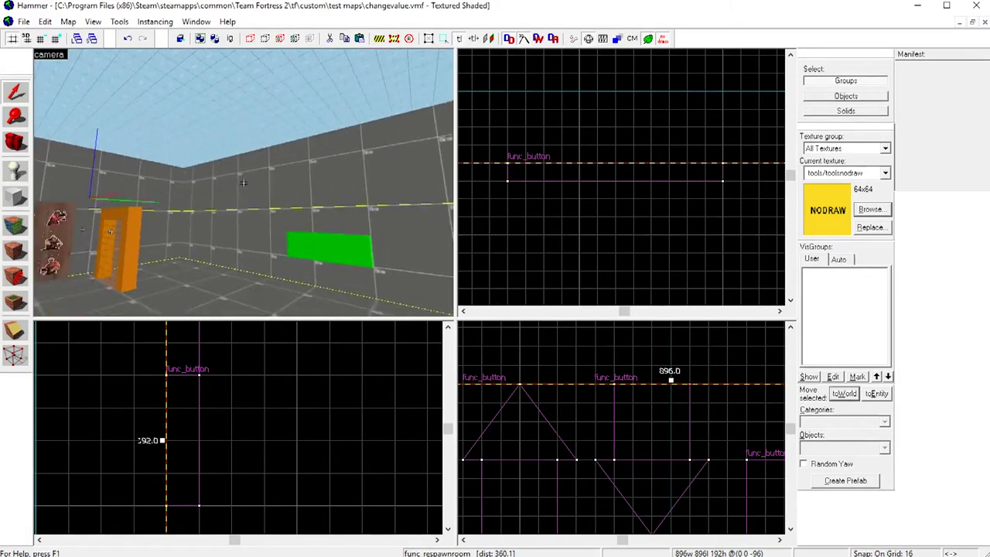
key(s)
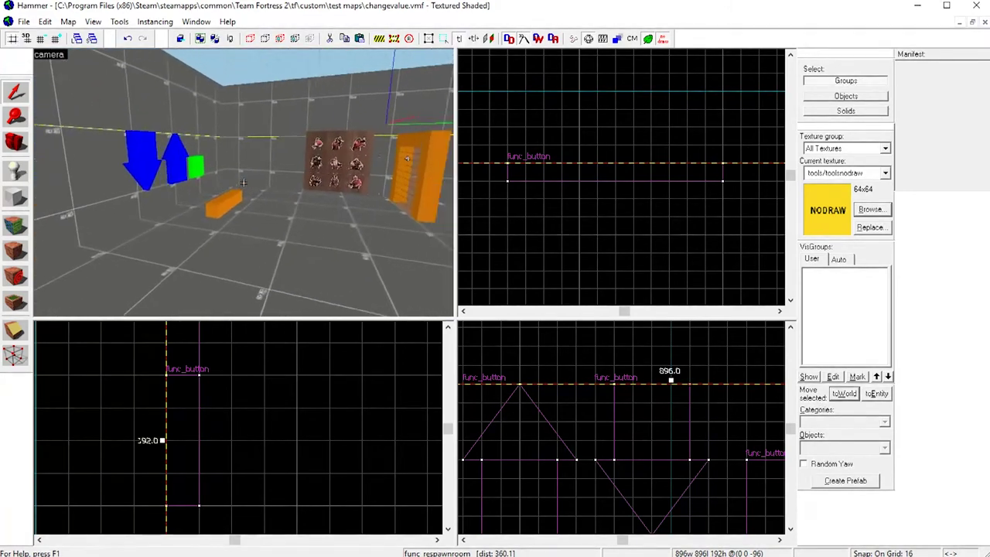
key(w)
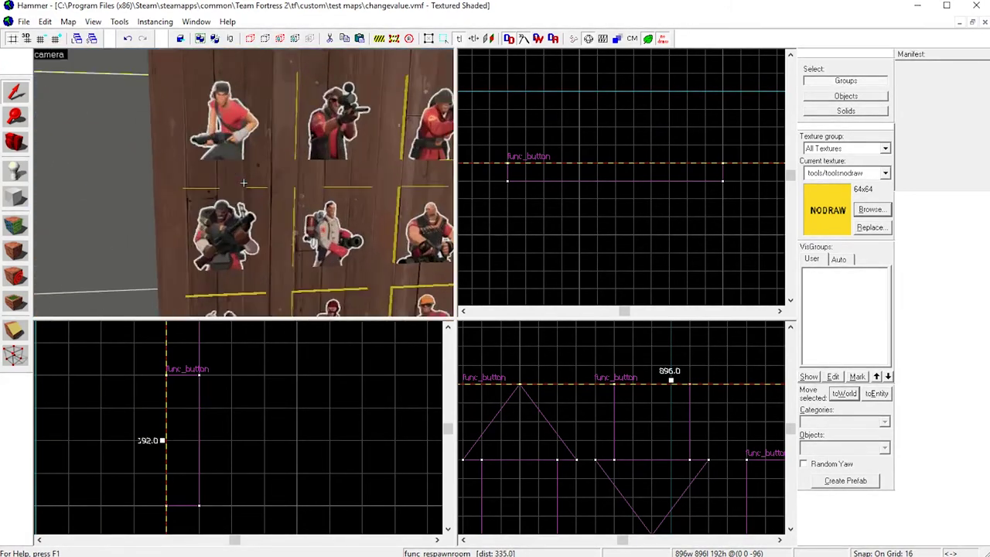
Select the class picture buttons on the wooden board one after another, ending with the Demoman
click(243, 182)
click(206, 97)
click(323, 97)
click(316, 207)
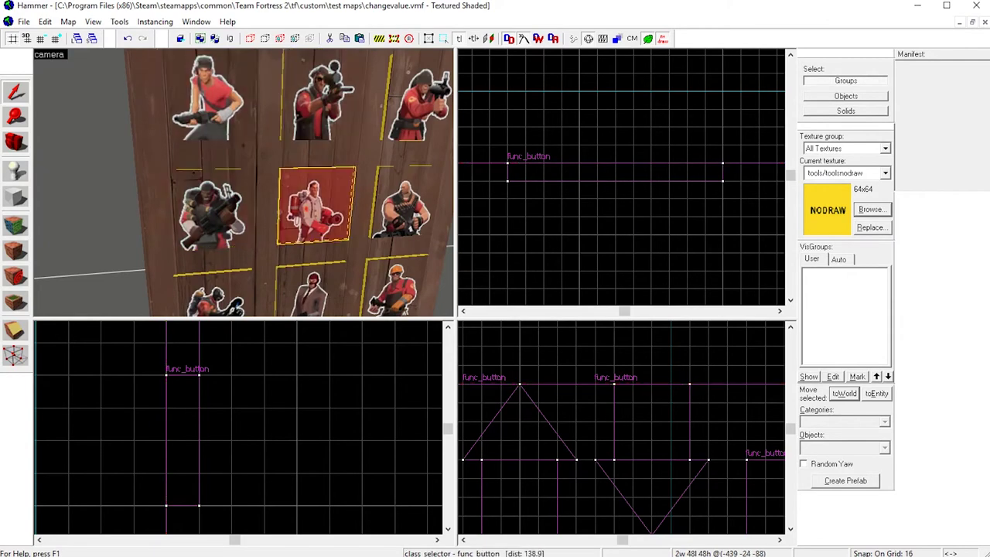
click(403, 205)
click(420, 99)
click(395, 288)
click(311, 289)
click(213, 293)
click(209, 209)
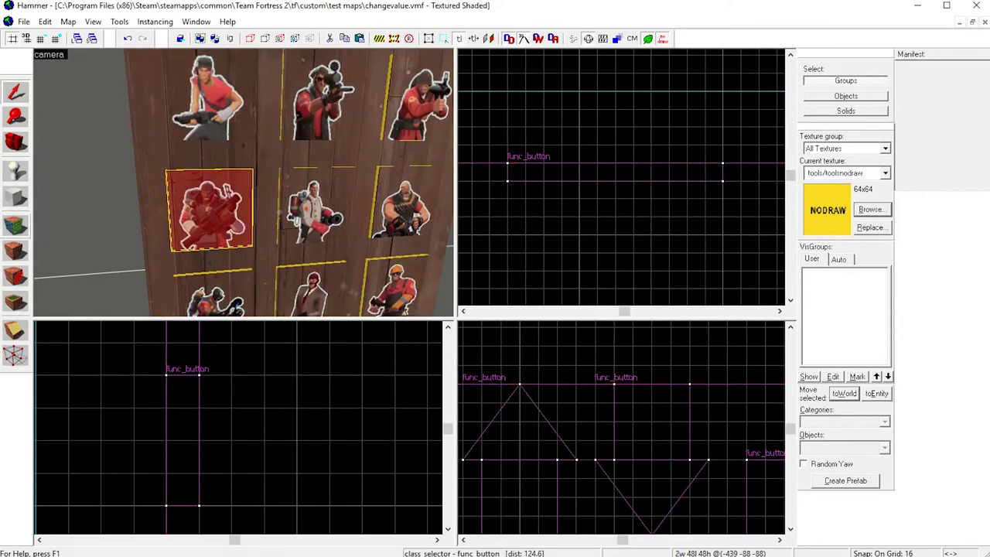
Check the texture settings of the Demoman picture's face and close the face editor
key(shift+a)
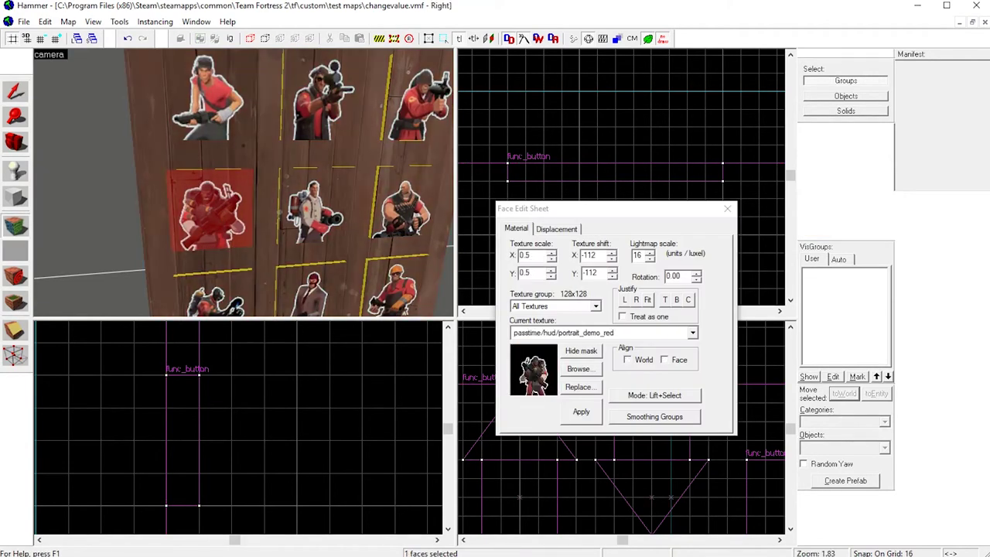
click(208, 209)
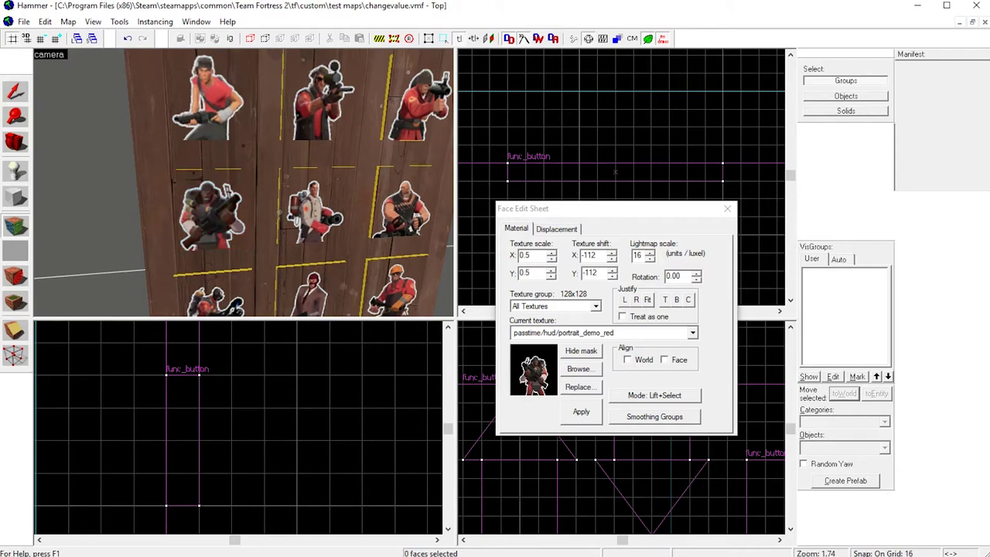
click(727, 208)
Open the outputs of the Scout picture's func_button and select its AddOutput entry targeting filter_various_class
double_click(207, 97)
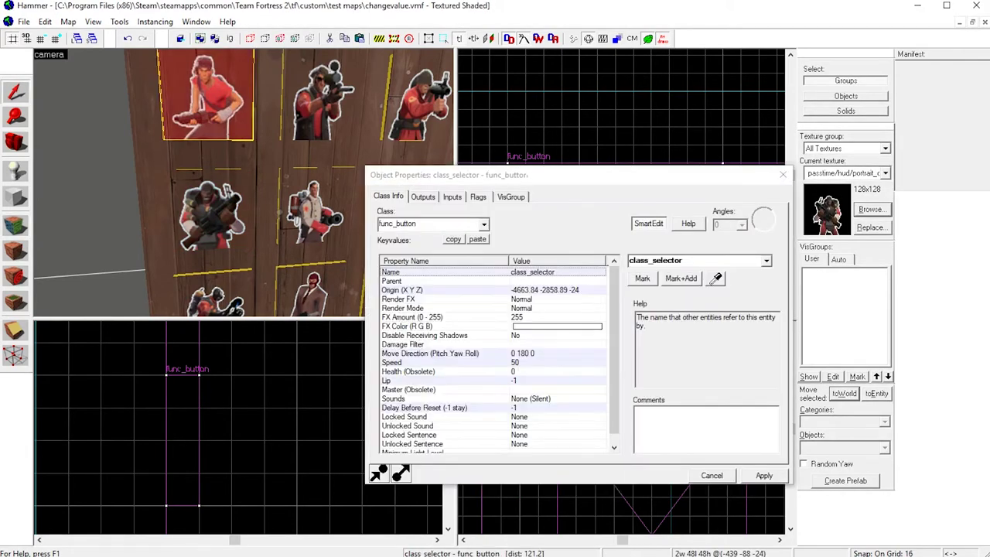
click(423, 197)
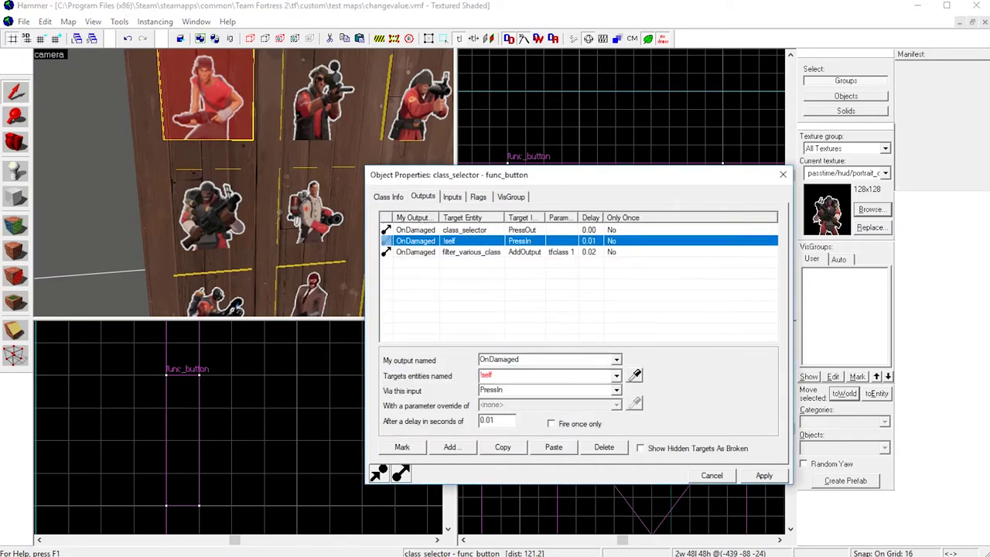
click(471, 252)
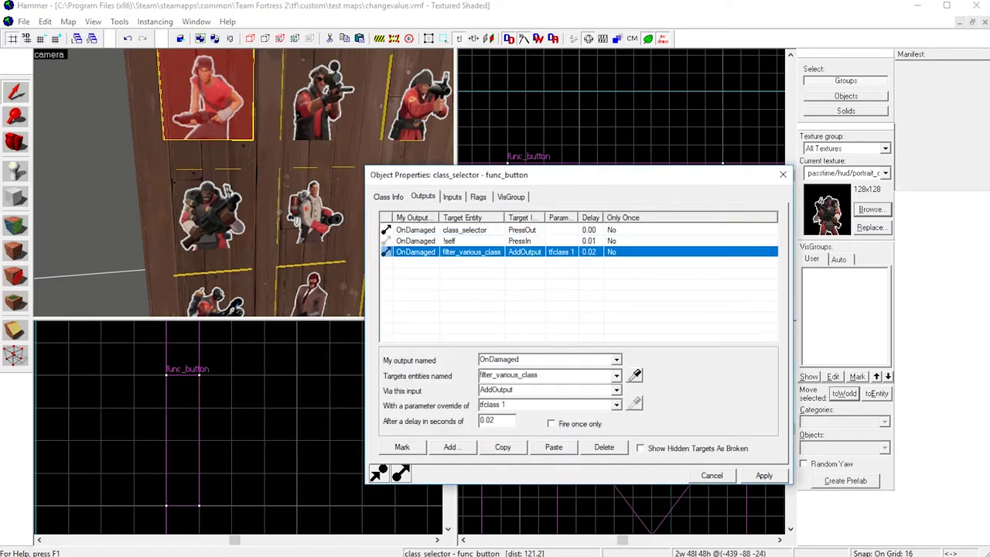
Select the filter_various_class entity between the picture board and the doorway and review the inputs it receives
key(z)
key(s)
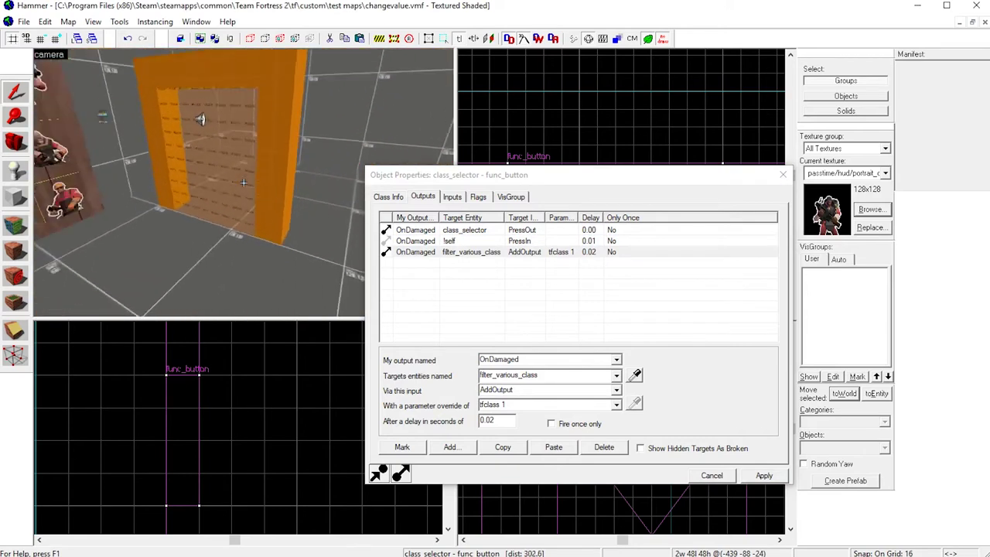
click(145, 174)
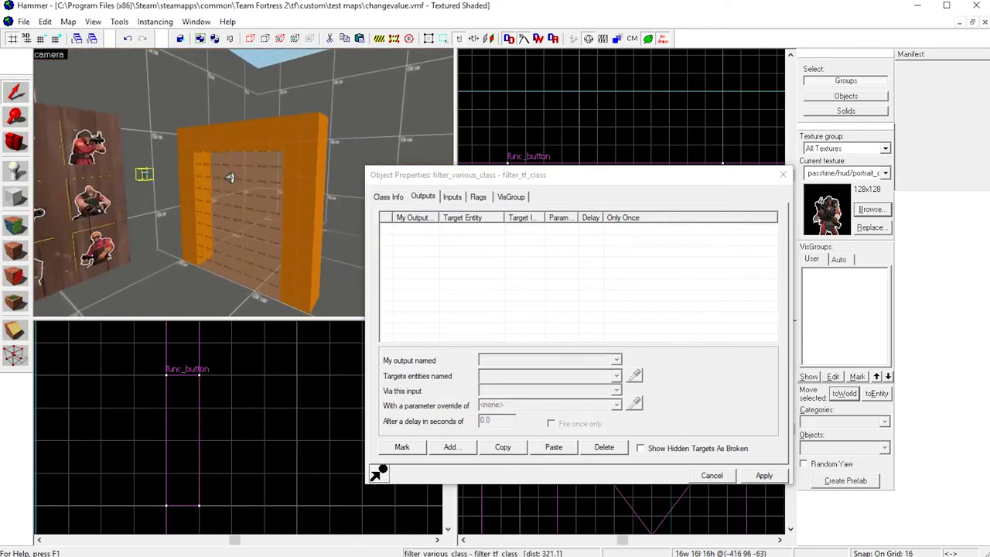
click(388, 197)
click(453, 198)
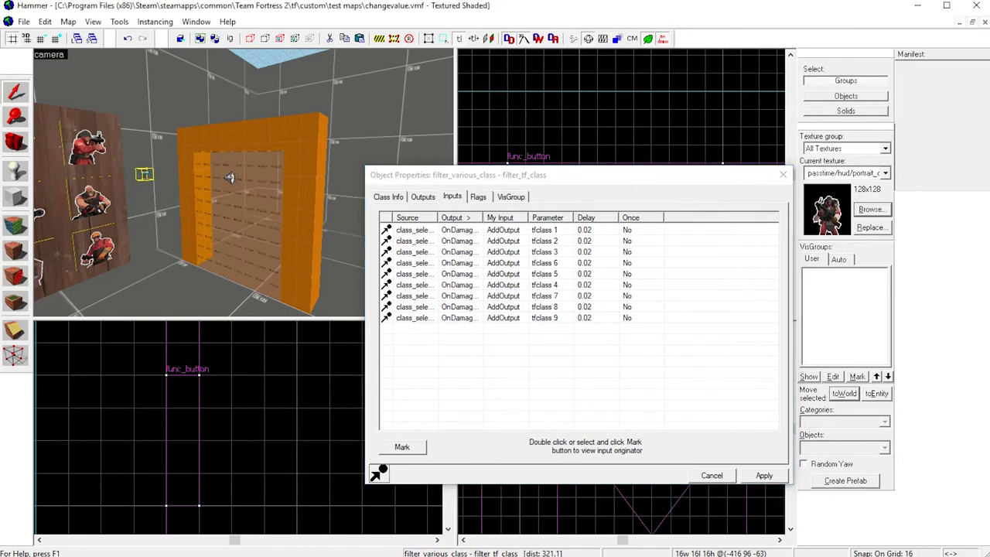
Examine the Class property of filter_various_class and the choices it offers, keeping Spy
click(145, 175)
click(388, 197)
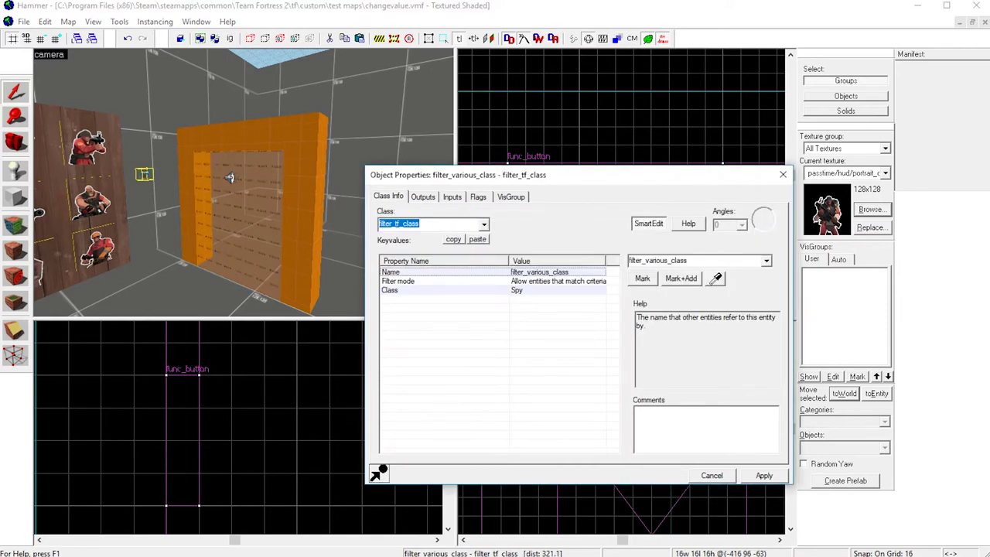
click(516, 290)
click(766, 261)
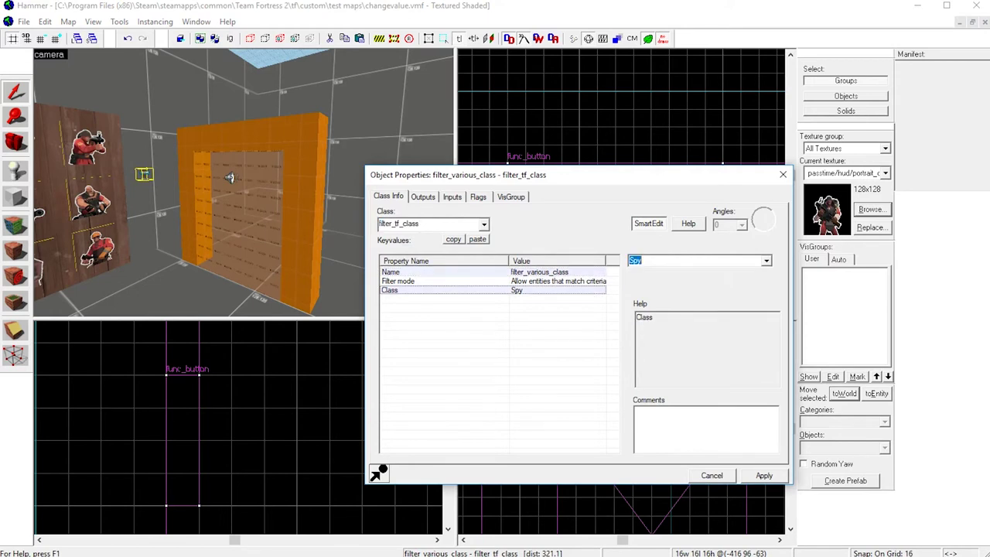
key(Return)
Toggle SmartEdit off and on to compare the filter's Class property with its raw tfclass key, and close the properties
click(649, 223)
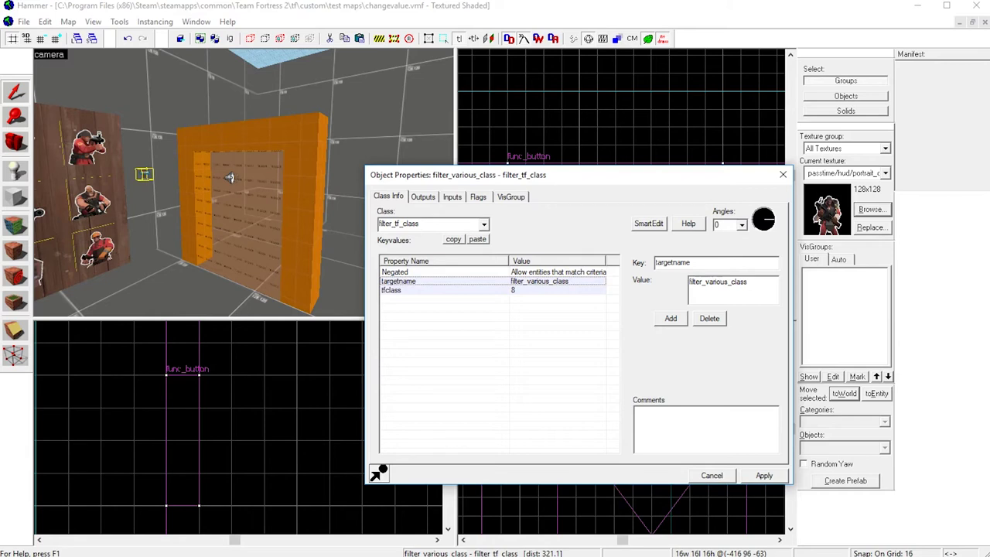
key(alt+s)
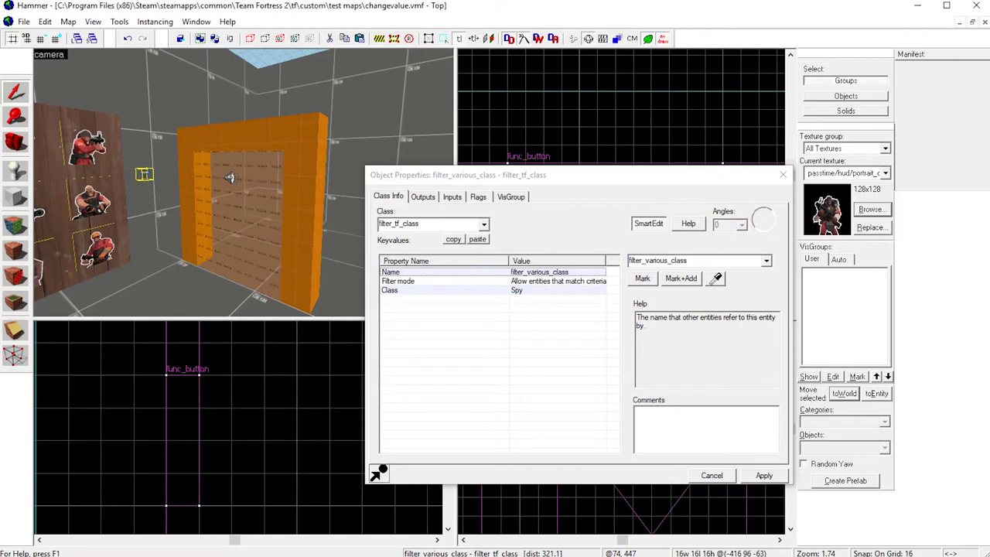
key(alt+s)
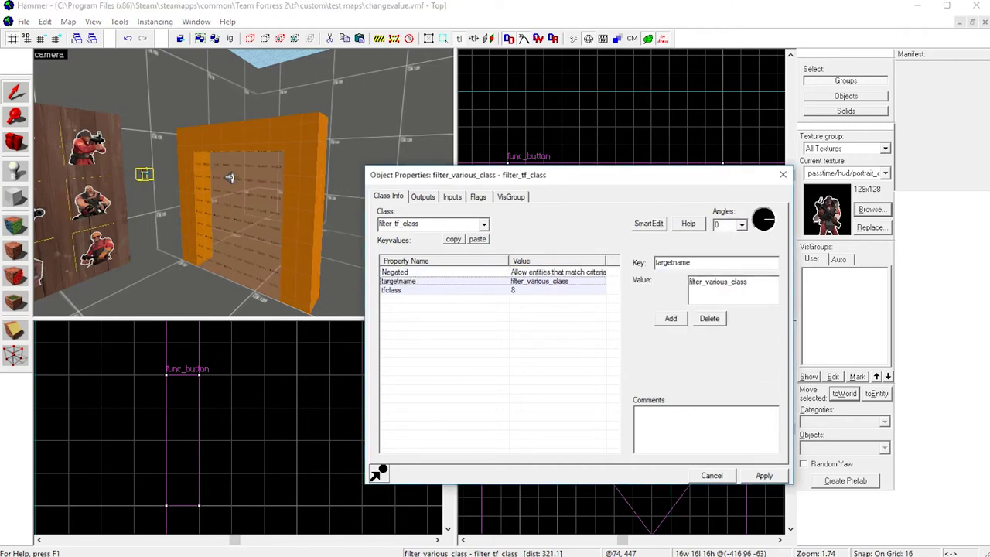
key(alt+s)
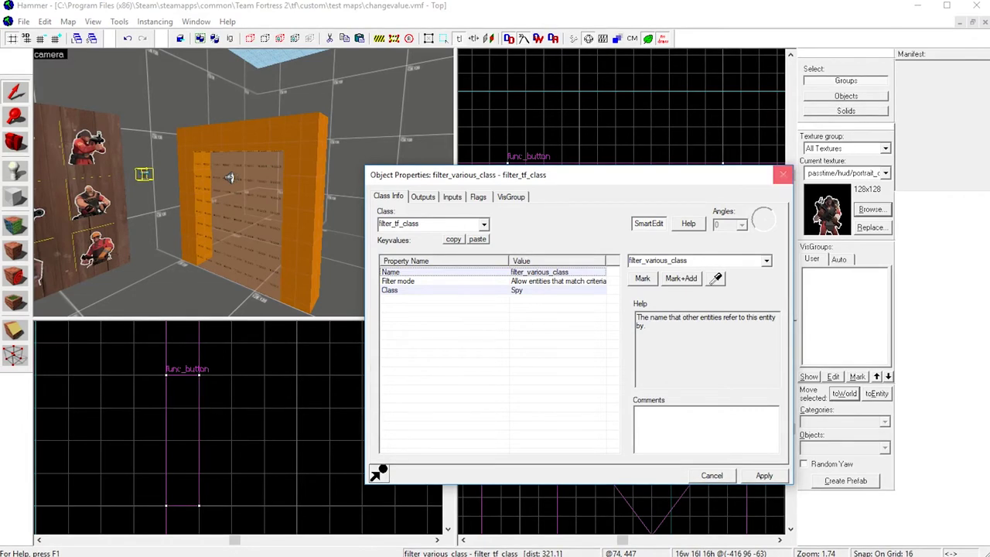
click(782, 175)
Open the doorway's trigger_multiple, check its OnStartTouch output and its Filter Name property, and close the properties
key(z)
key(w)
key(z)
double_click(403, 203)
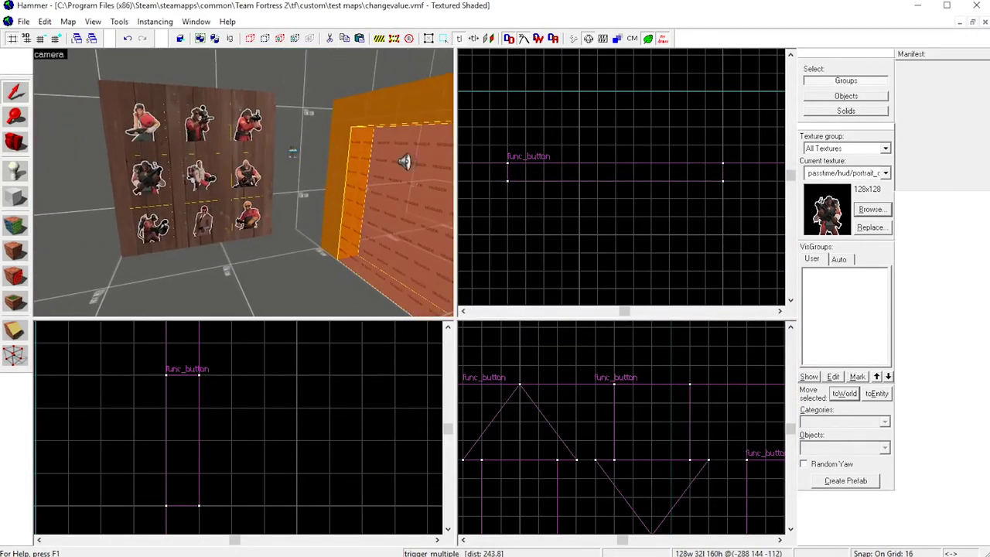
click(423, 196)
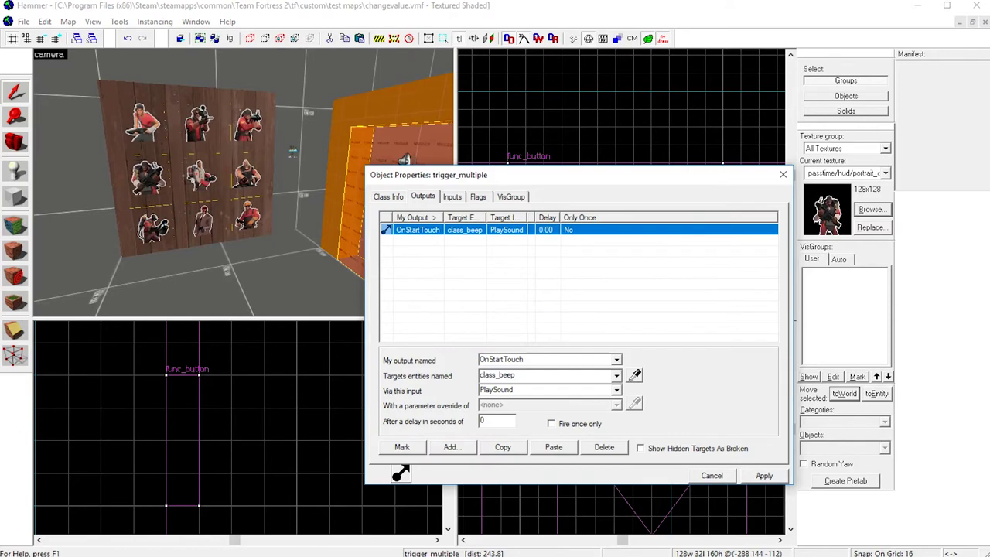
key(ctrl+Tab)
key(ctrl+Tab)
key(ctrl+Tab)
key(ctrl+Tab)
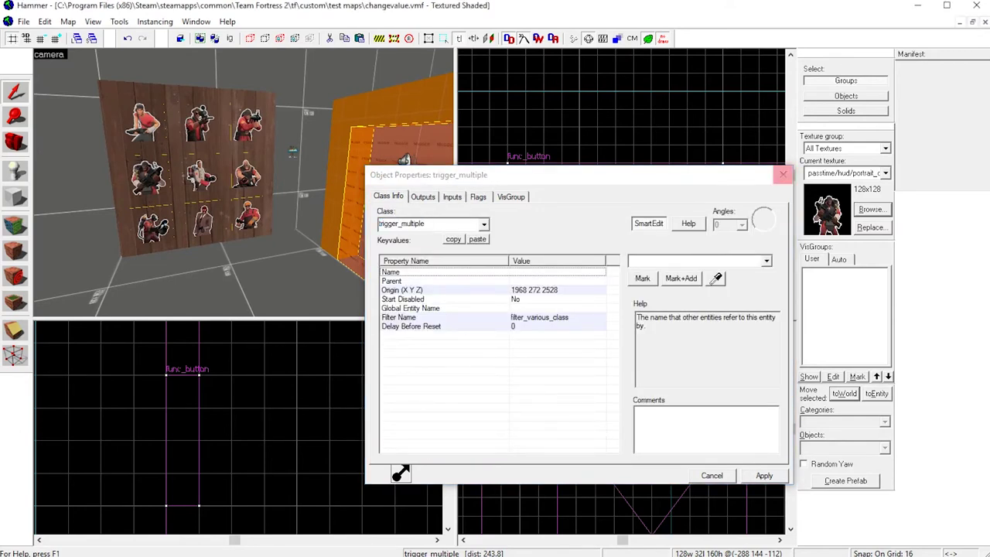
click(782, 174)
Examine the tfclass parameter of the AddOutput entry on the Engineer picture's button, and close its properties
double_click(248, 214)
click(423, 196)
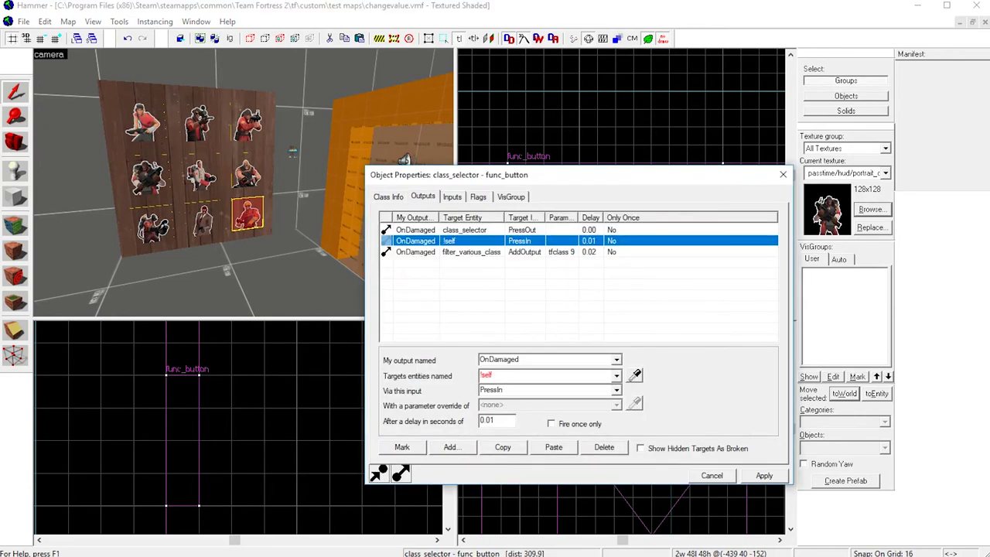
click(472, 253)
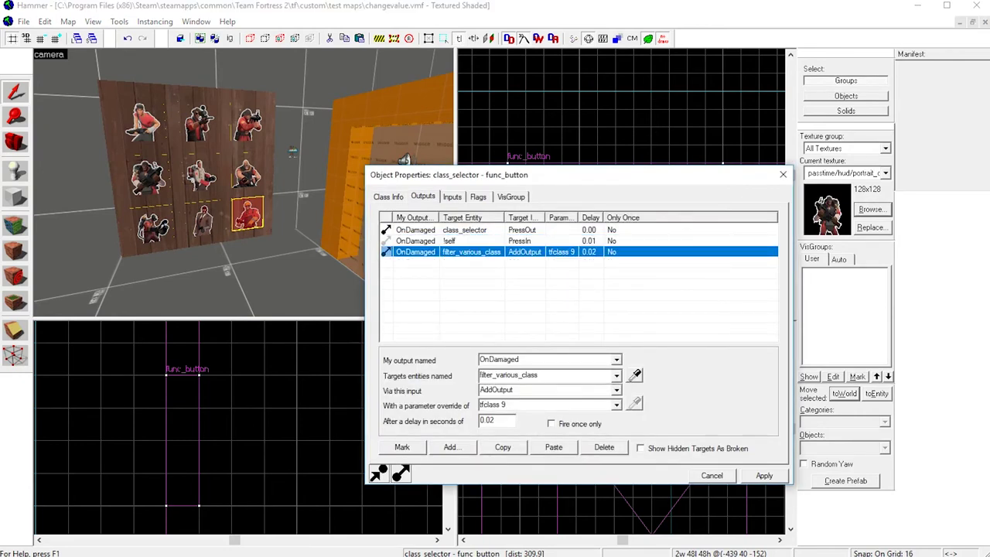
drag(508, 404, 479, 404)
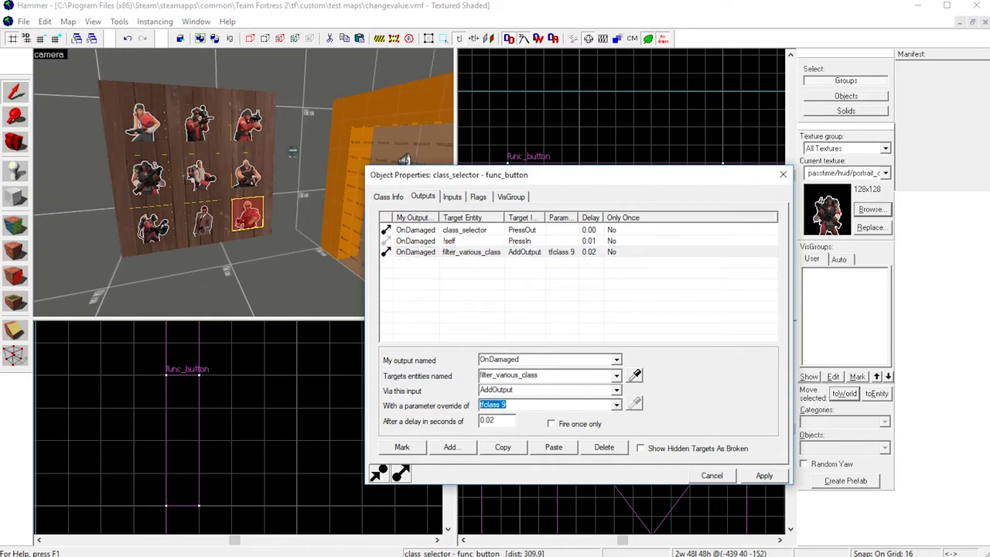
click(783, 174)
Open the orange func_door_rotating block near the arrows and look through its outputs, inputs and class info
click(340, 275)
key(z)
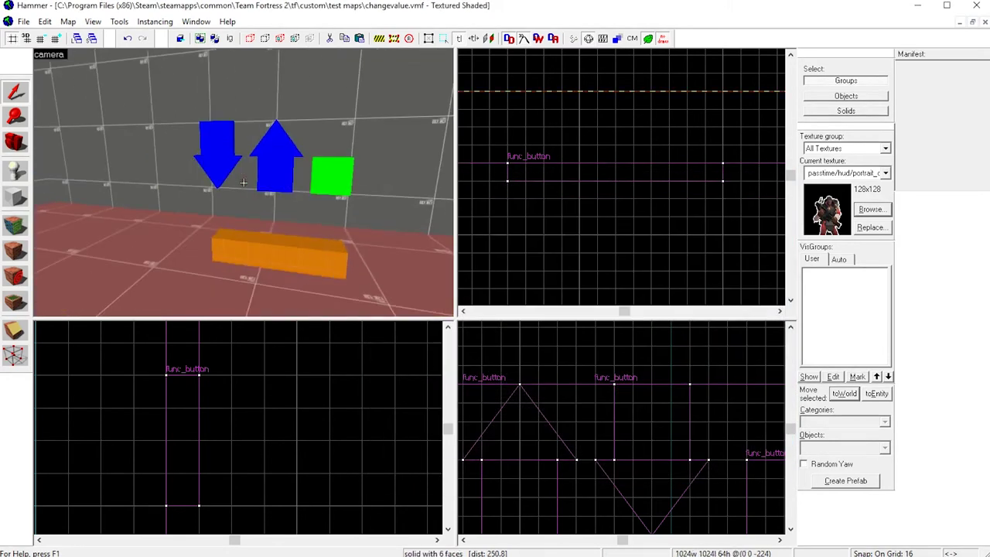
key(w)
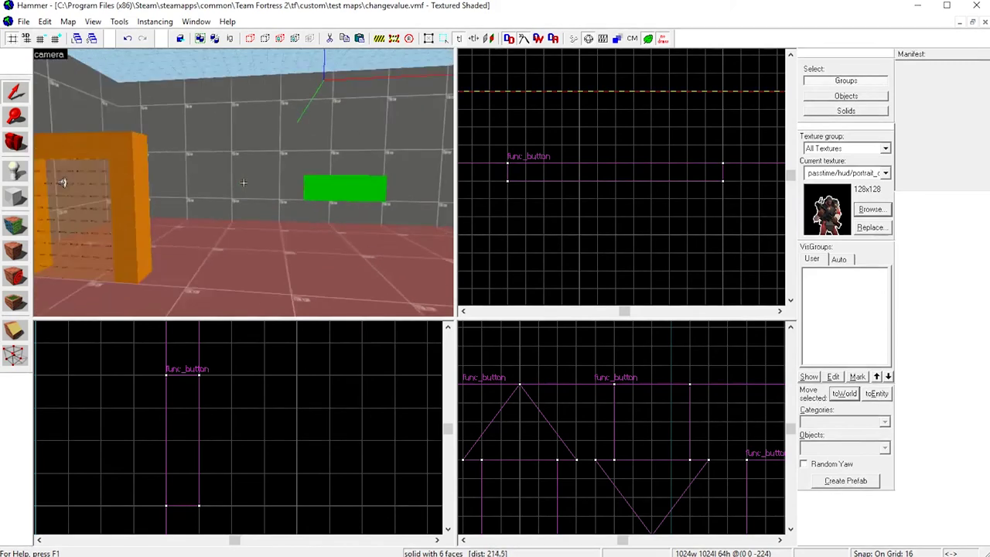
key(w)
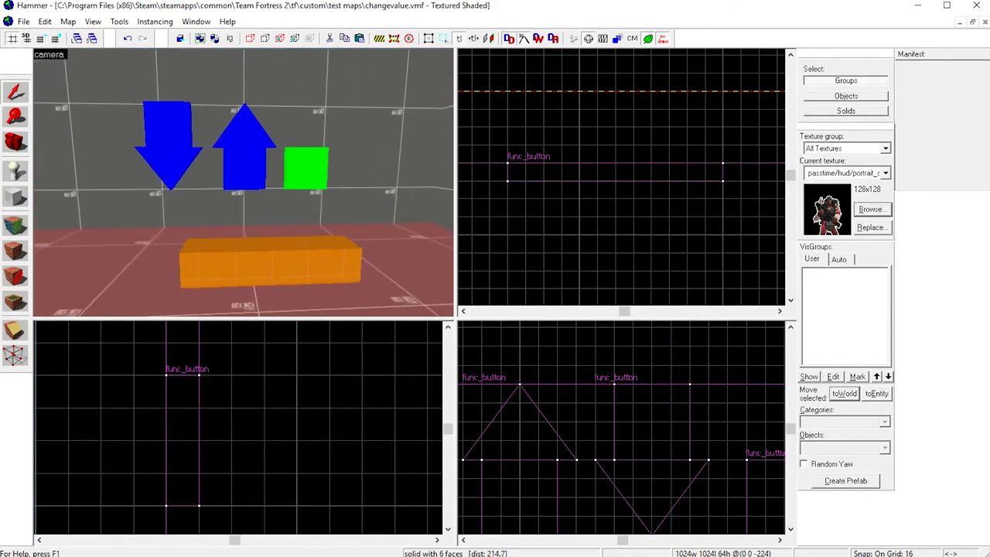
double_click(271, 264)
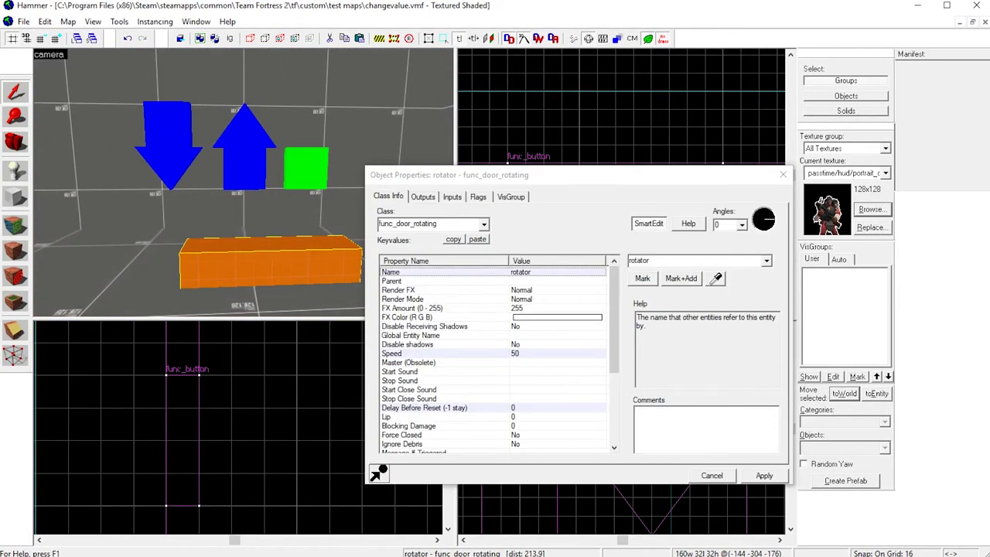
click(423, 197)
click(453, 197)
click(423, 197)
click(389, 196)
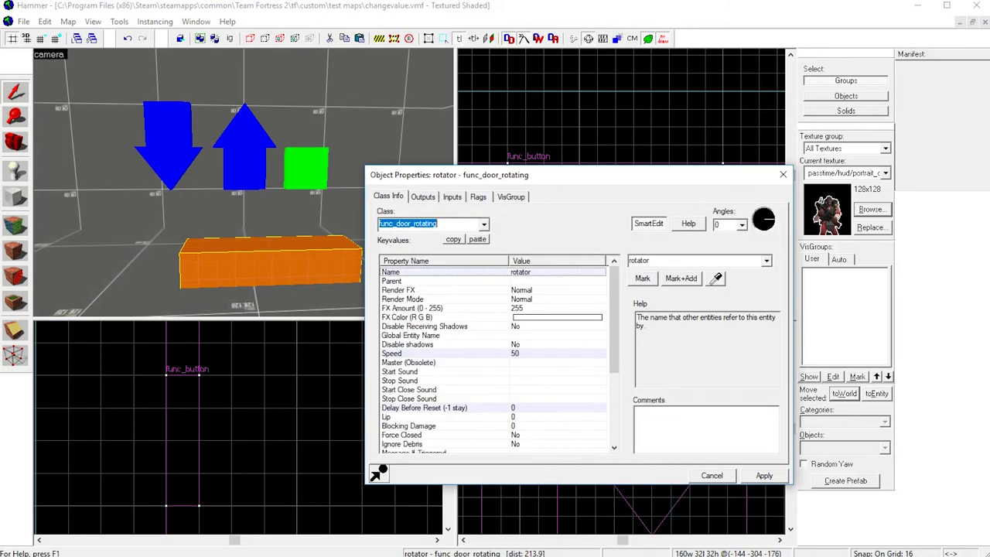
Check the rotator's Speed and Distance properties and close the properties
click(433, 354)
scroll(464, 364, down, 5)
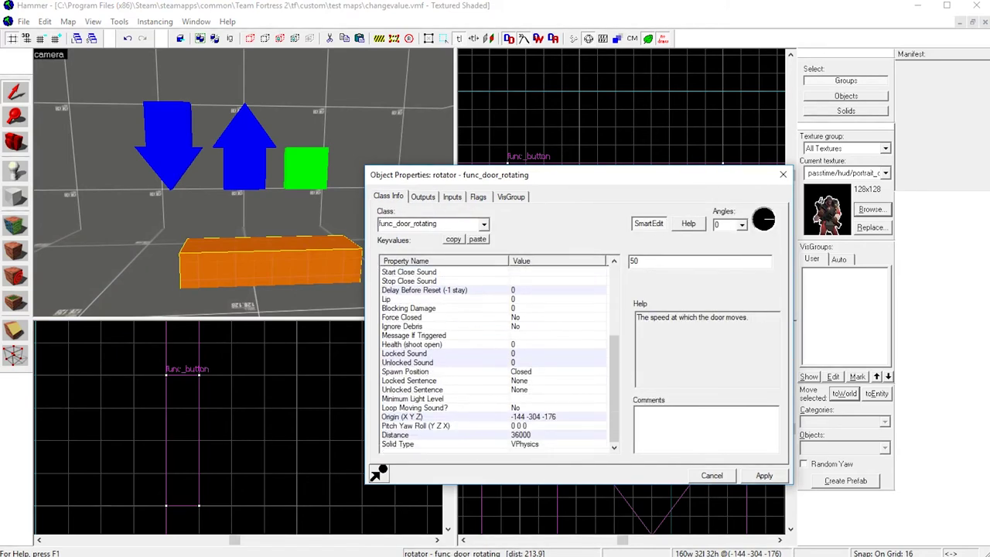
click(433, 435)
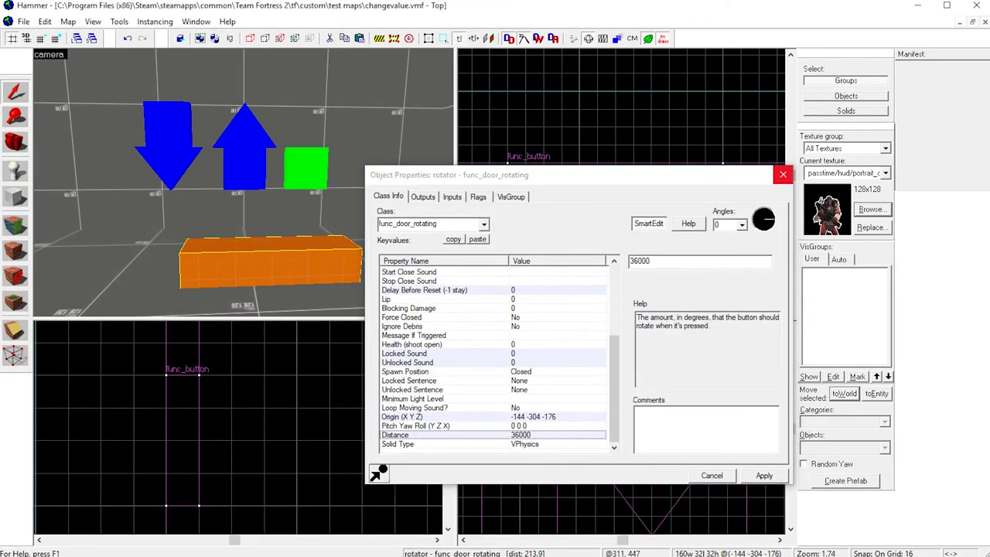
click(783, 175)
Review the outputs of the green square button and the two blue arrow buttons that target the rotator, and close the properties
click(307, 169)
key(alt+Return)
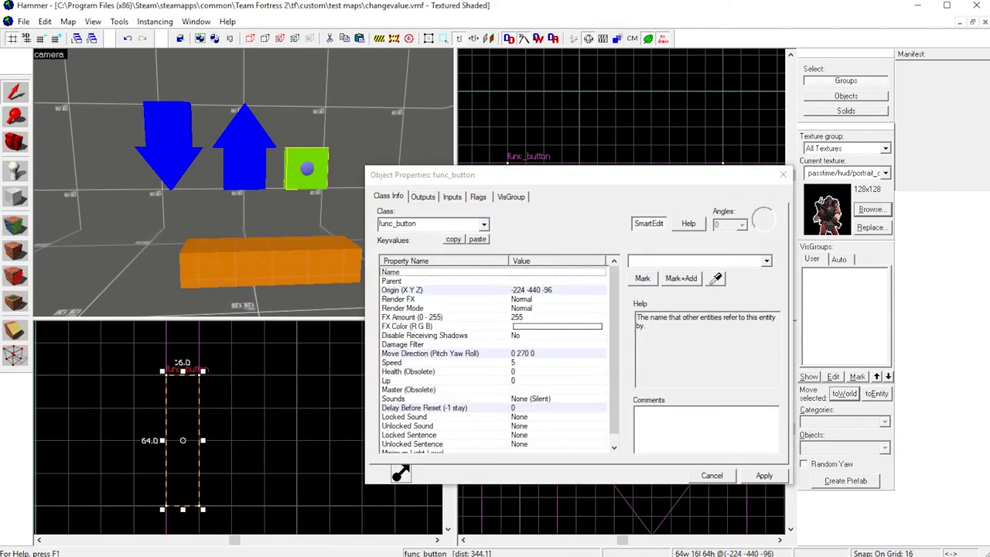
key(ctrl+Tab)
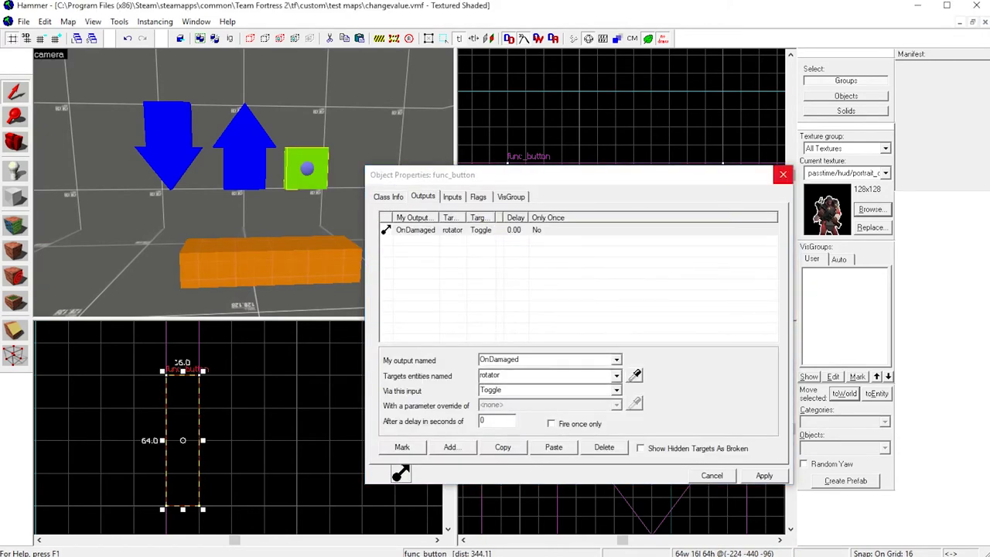
click(783, 174)
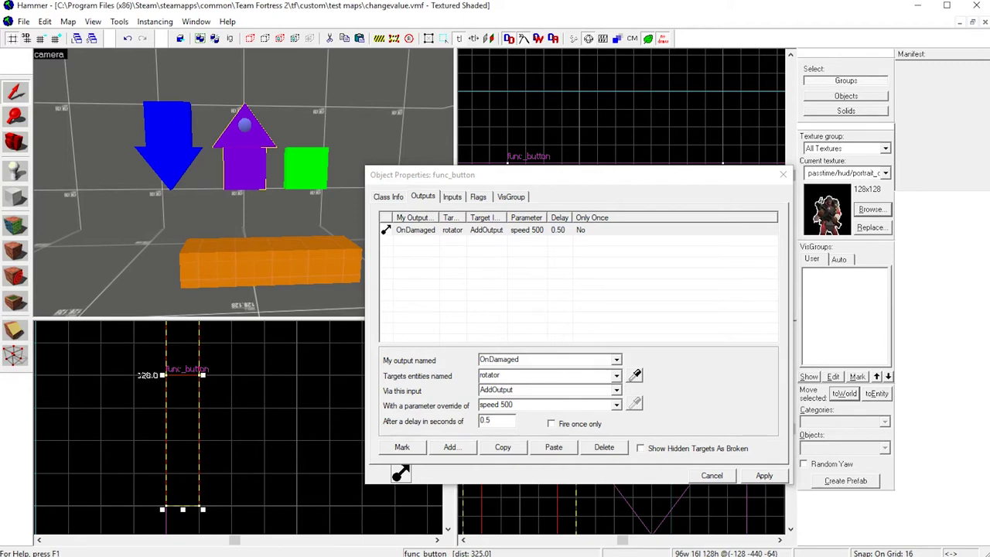
click(169, 144)
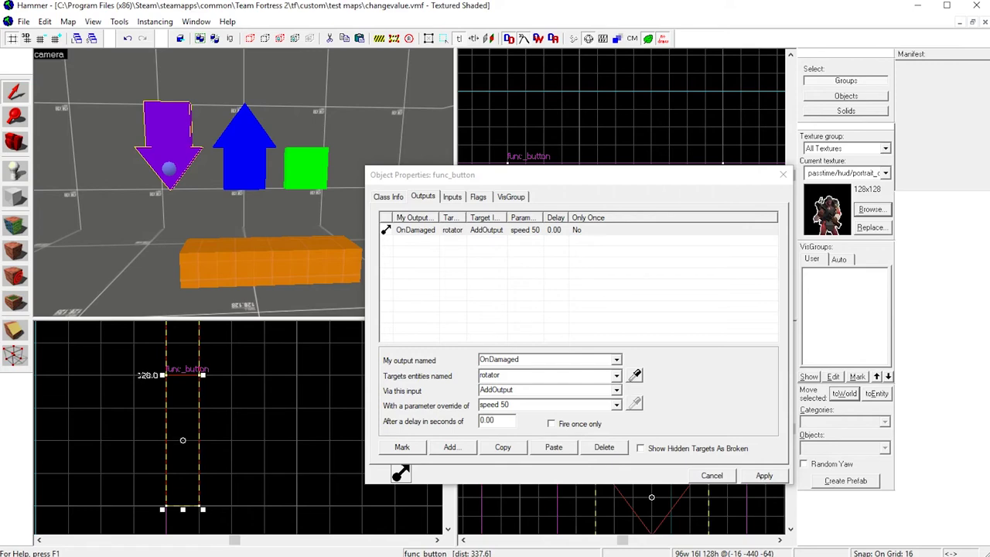
click(782, 175)
Fly to the wide green panel across the room and examine its func_button's AddOutput entry targeting !activator
key(z)
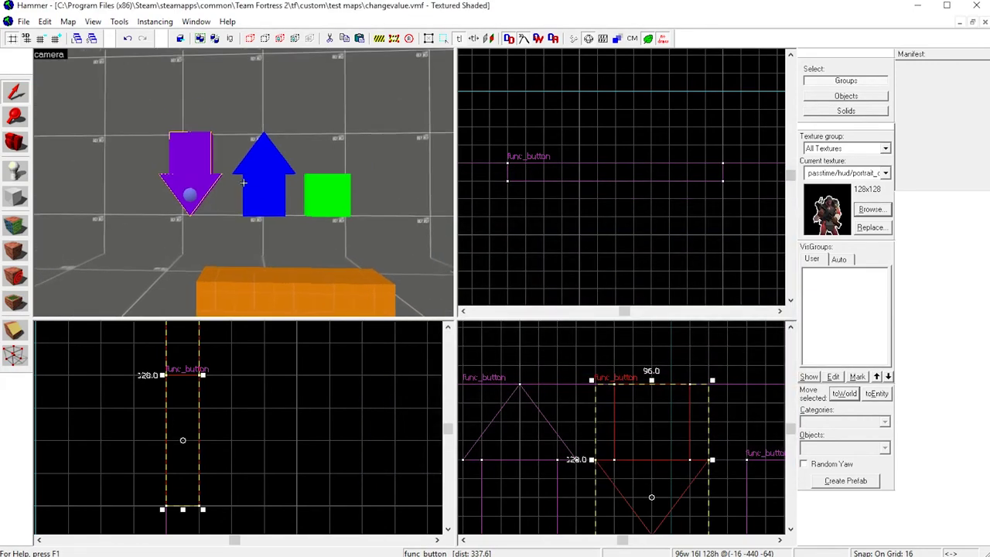
click(244, 183)
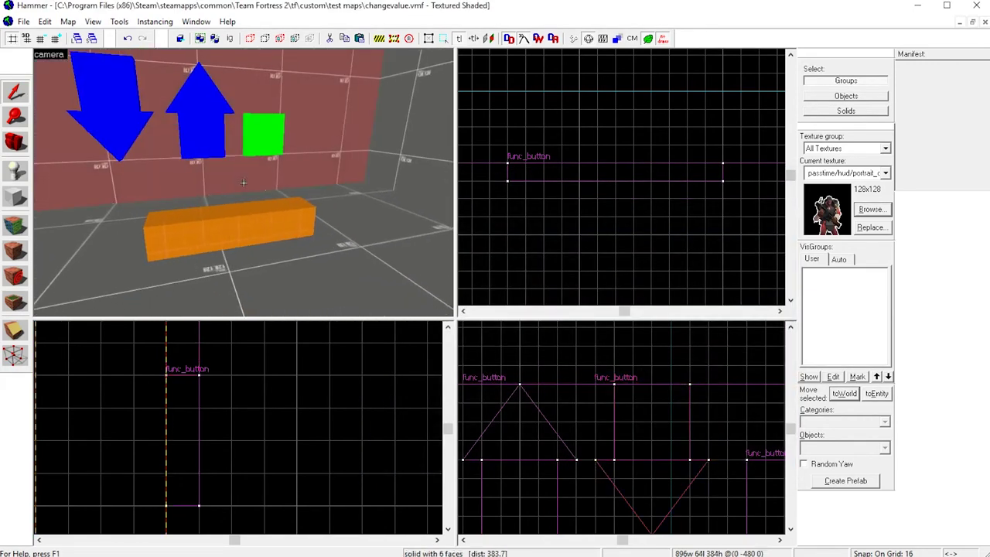
key(a)
key(w)
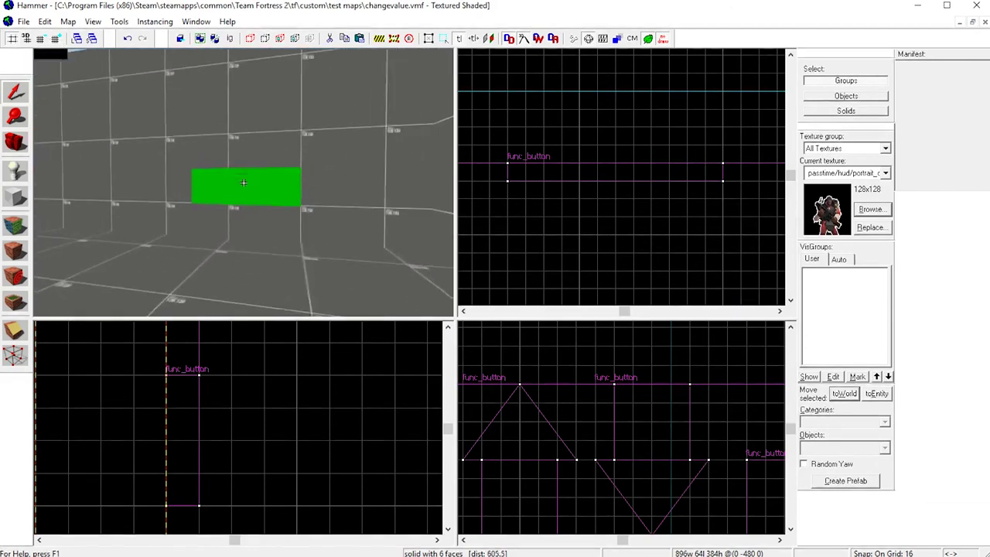
key(z)
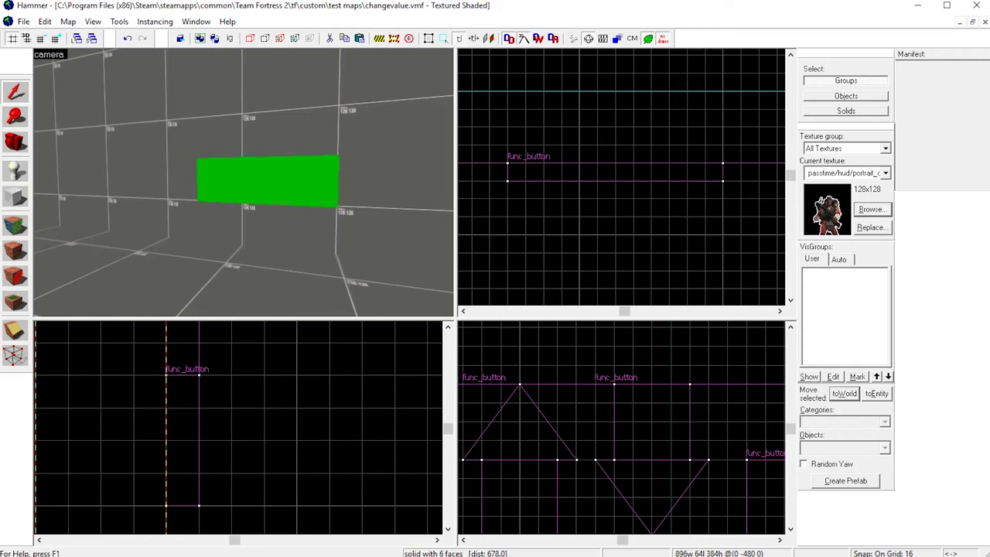
double_click(266, 181)
click(423, 197)
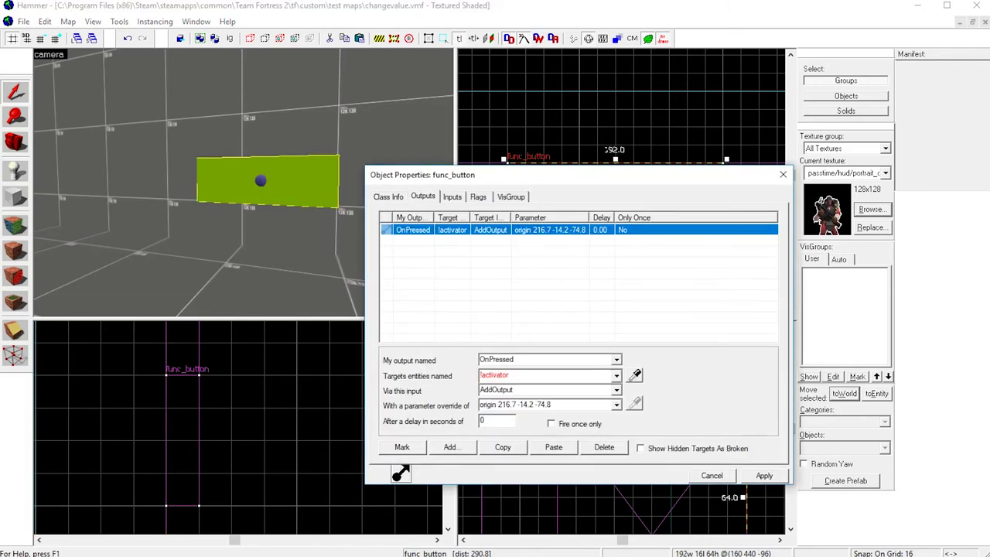
click(578, 284)
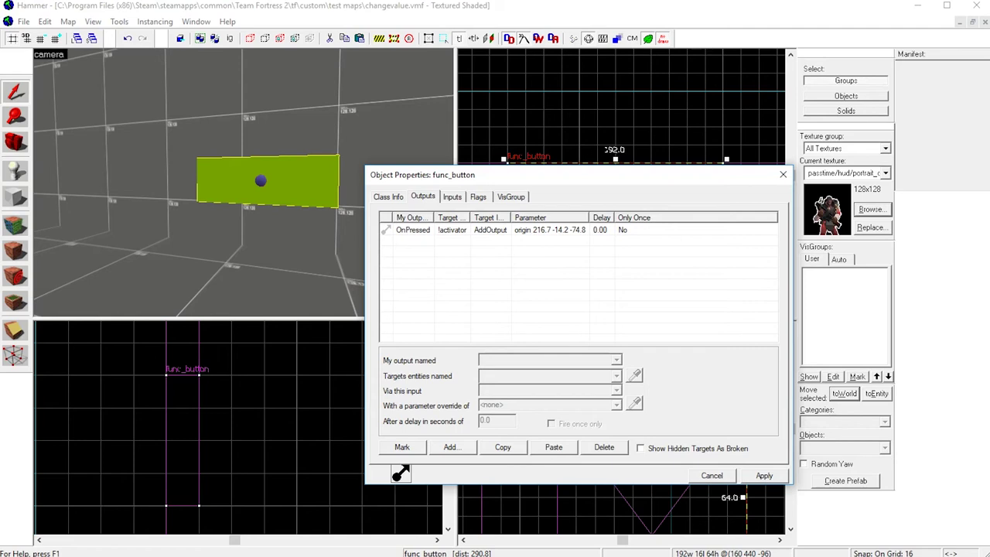
Try OnDamaged as the triggering output of the button's !activator entry, and set it back to OnPressed
click(412, 229)
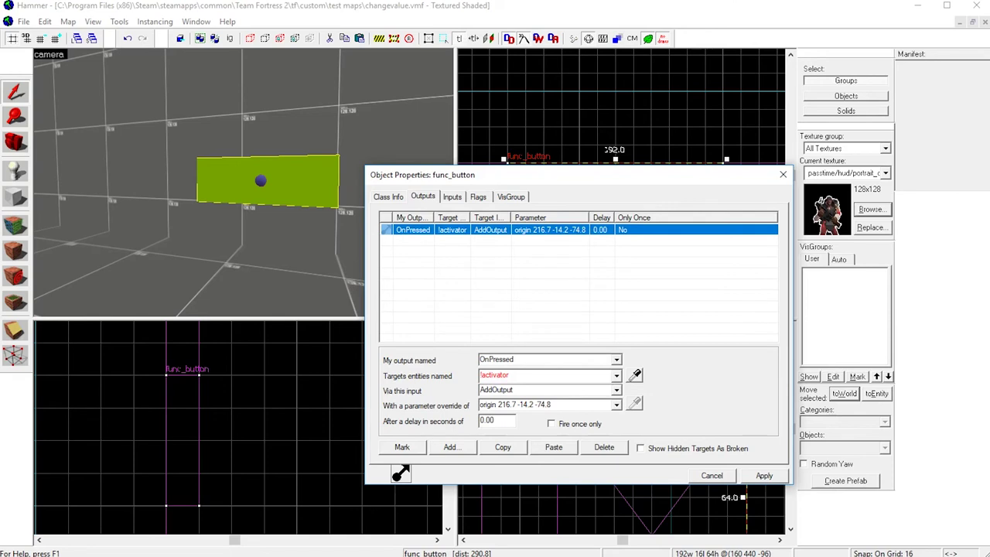
click(616, 360)
click(499, 371)
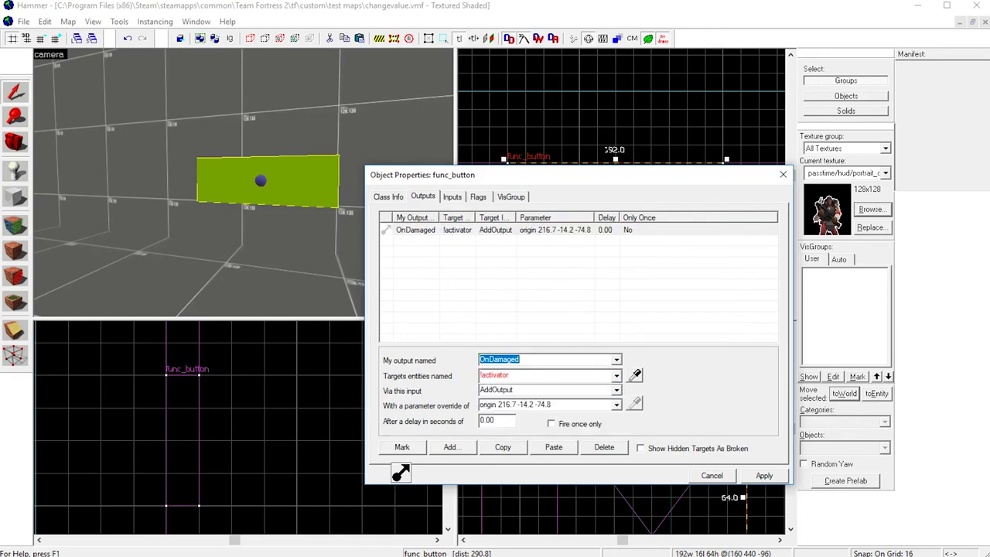
click(616, 360)
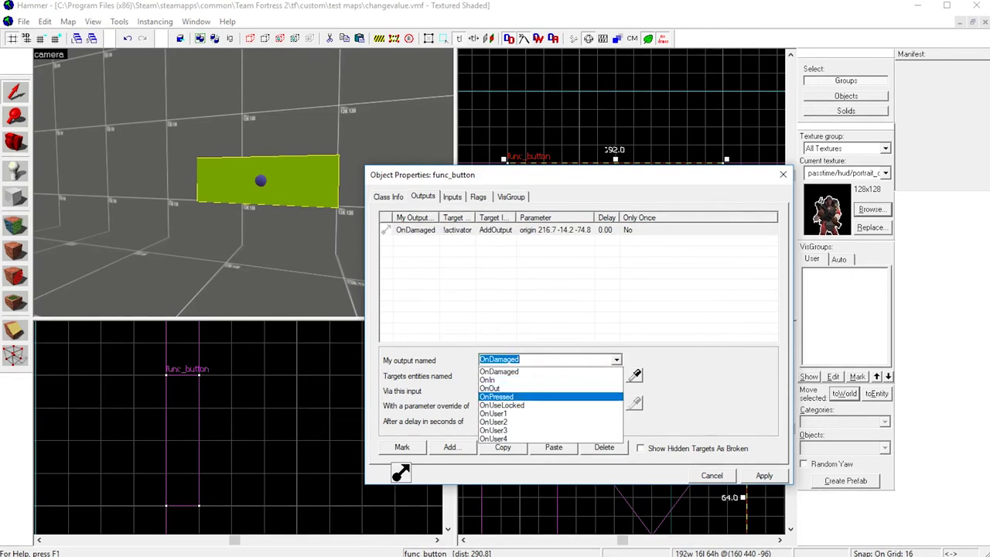
click(503, 398)
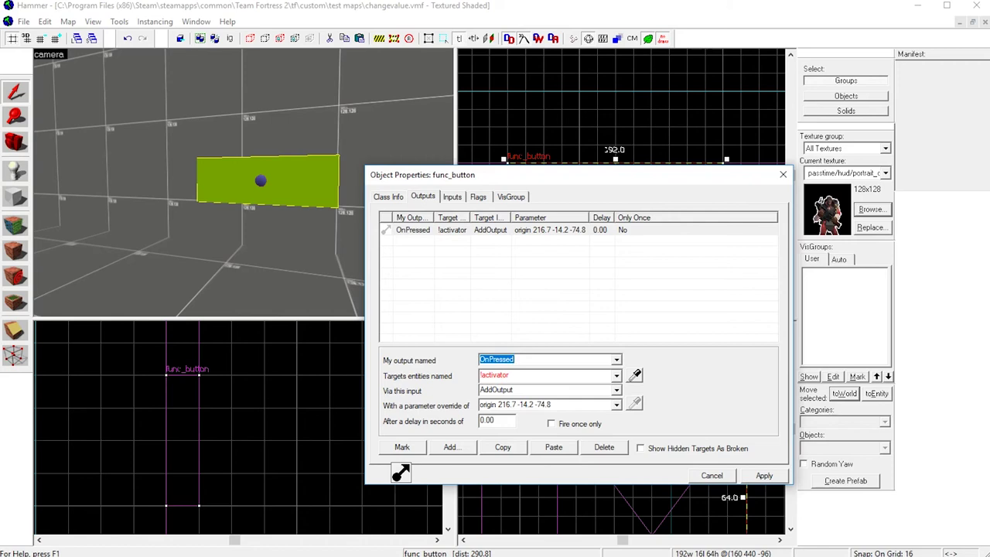
Check the wide green func_button's flags and return to its OnPressed output entry
click(478, 196)
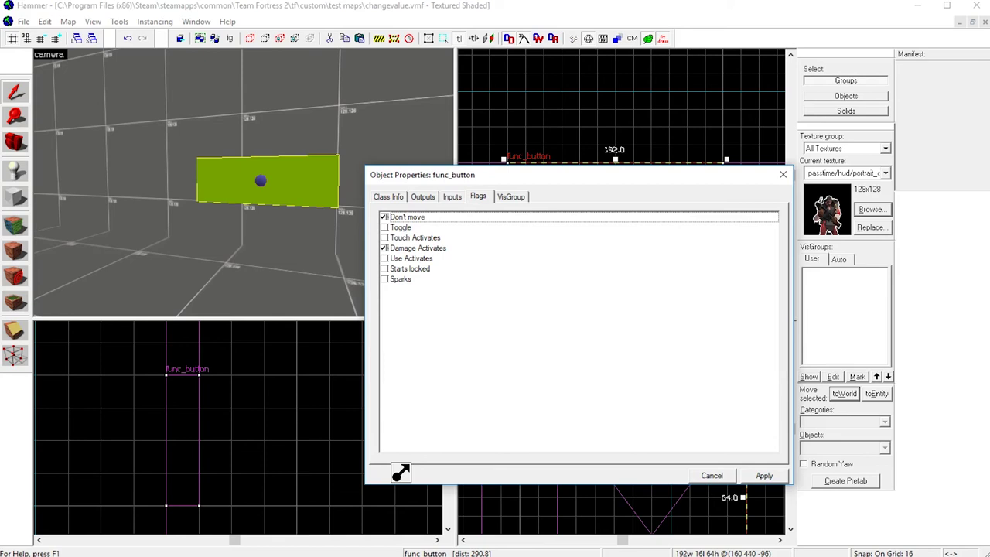
key(ctrl+shift+Tab)
key(ctrl+shift+Tab)
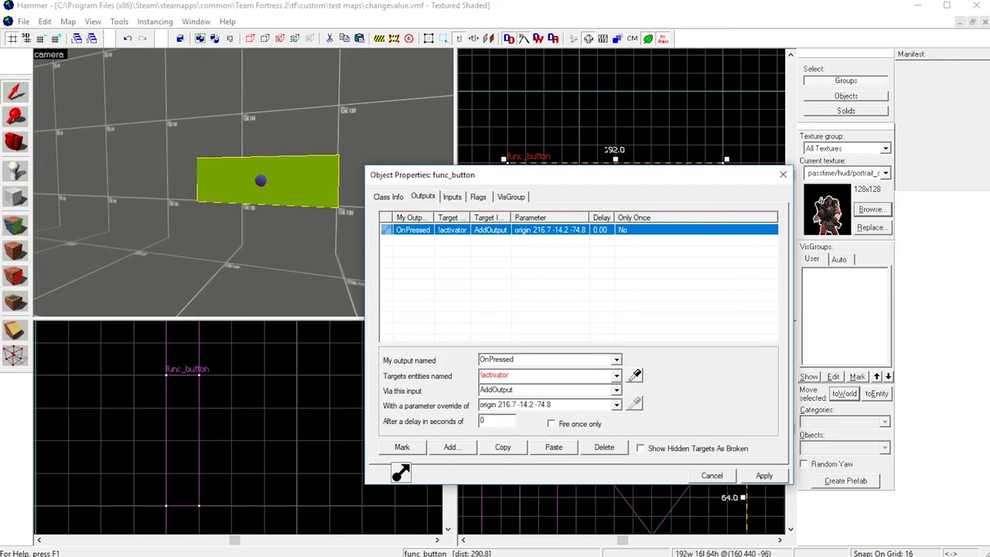
Set the parameter override of the !activator AddOutput entry to "targetname [name here]"
click(547, 404)
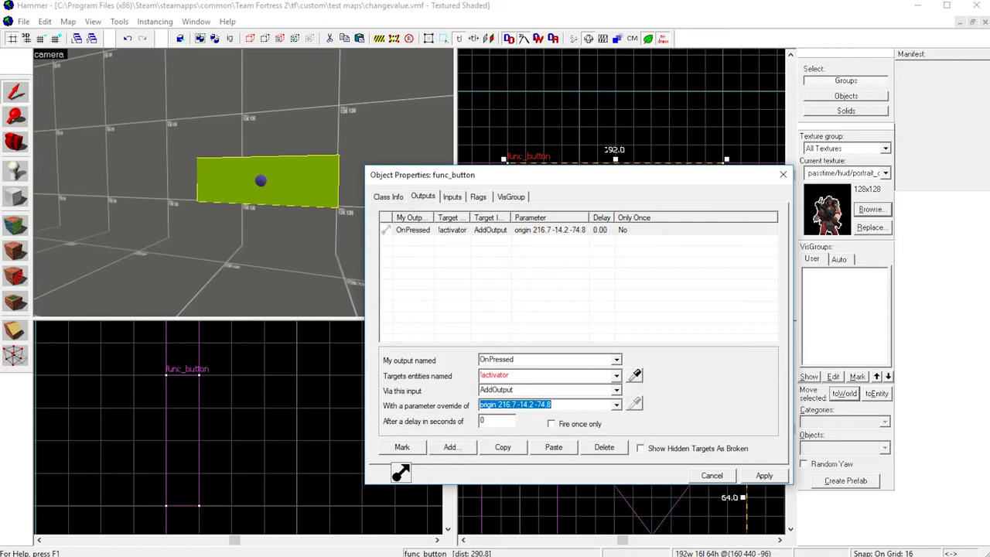
text(targetname )
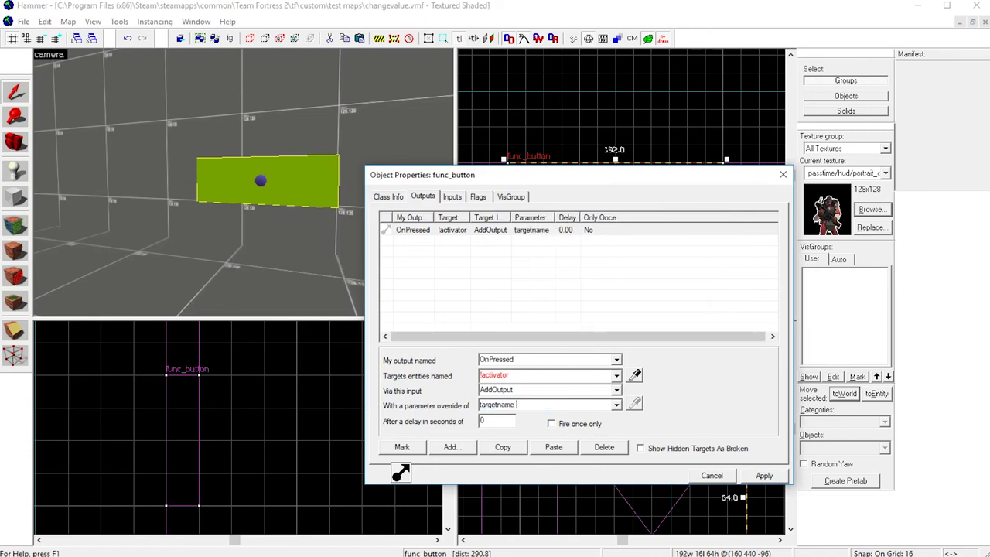
text([])
text(name here)
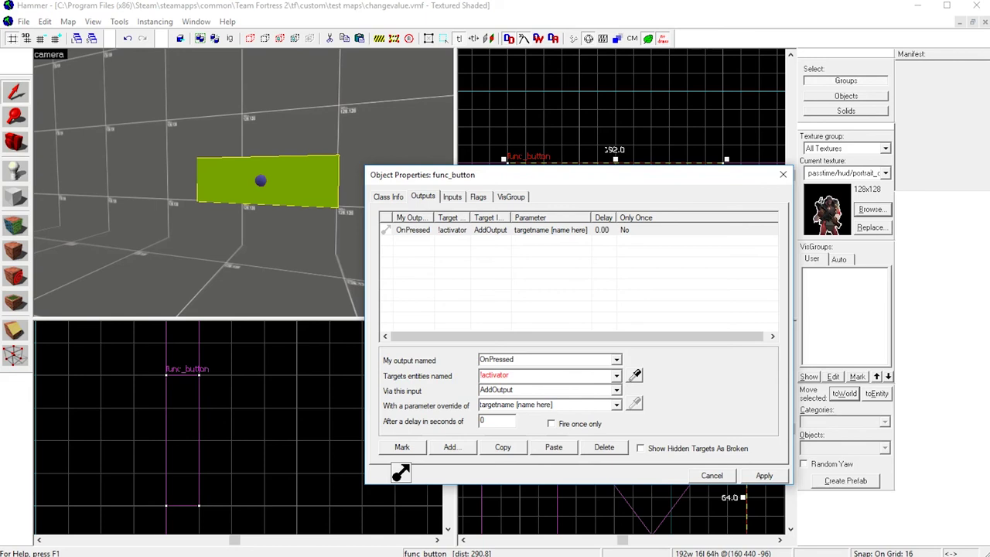
Replace the AddOutput entry's parameter override with "health [integer]"
key(BackSpace)
key(BackSpace)
key(BackSpace)
key(BackSpace)
key(BackSpace)
key(BackSpace)
key(BackSpace)
key(BackSpace)
key(BackSpace)
key(BackSpace)
key(BackSpace)
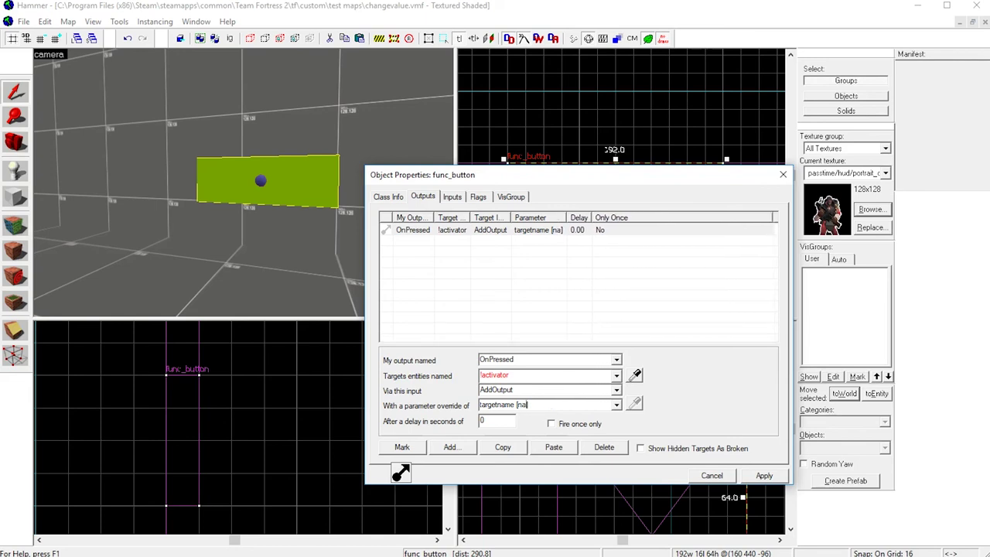
key(BackSpace)
key(BackSpace)
key(BackSpace)
key(BackSpace)
key(BackSpace)
key(BackSpace)
key(BackSpace)
key(BackSpace)
key(BackSpace)
key(BackSpace)
key(BackSpace)
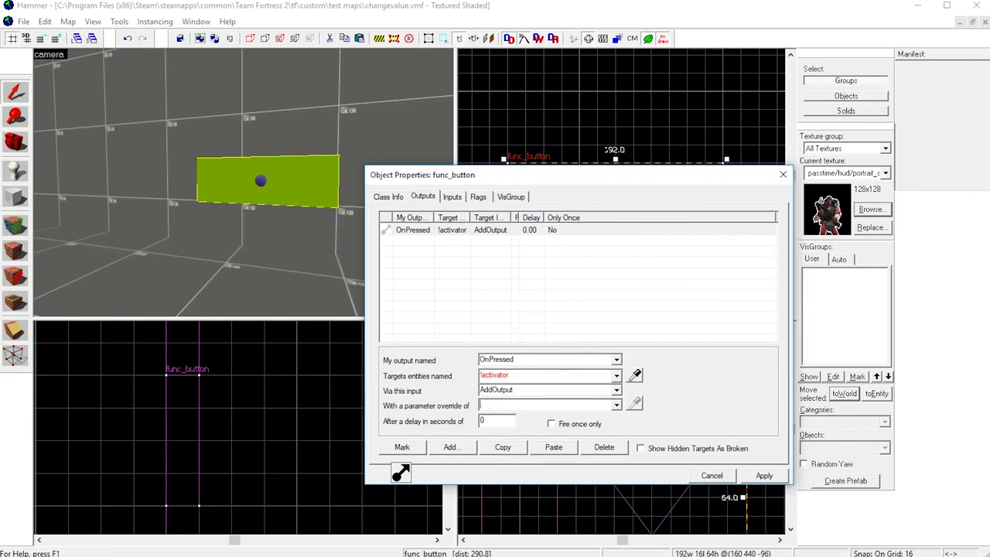
text(health [)
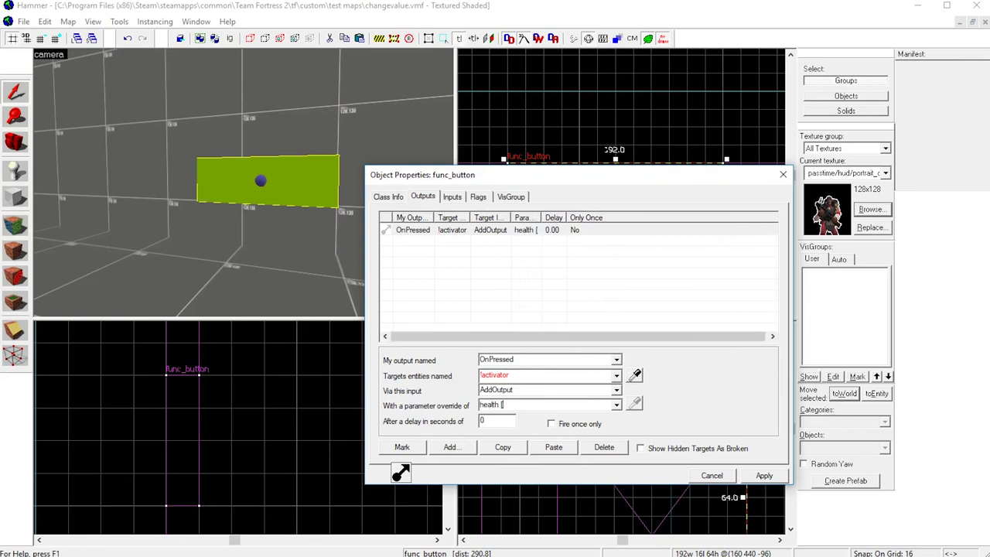
text(integer])
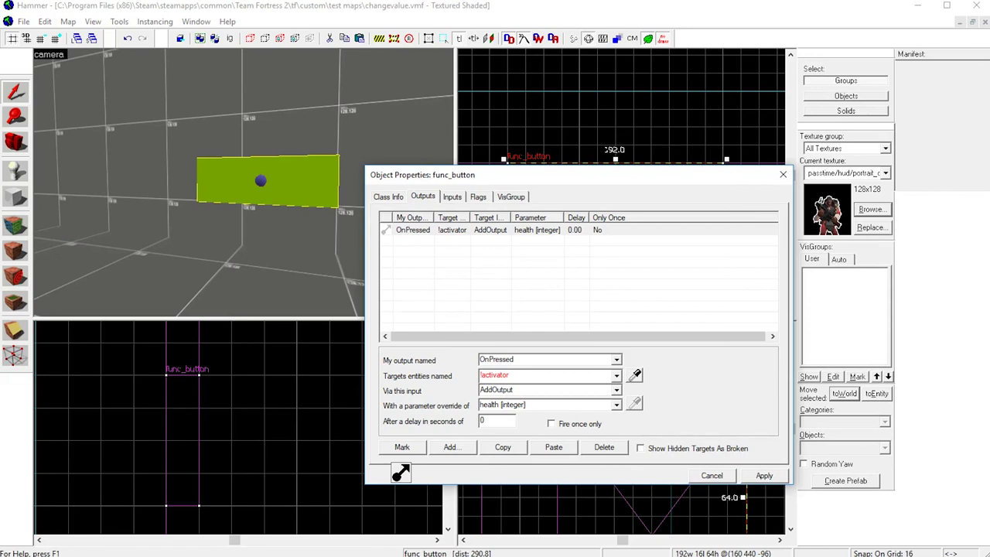
Replace the AddOutput entry's parameter override with a gravity example using .5 in square brackets
key(BackSpace)
key(BackSpace)
key(BackSpace)
key(BackSpace)
key(BackSpace)
key(BackSpace)
key(BackSpace)
key(BackSpace)
key(BackSpace)
key(BackSpace)
key(BackSpace)
key(BackSpace)
key(BackSpace)
key(BackSpace)
key(BackSpace)
key(BackSpace)
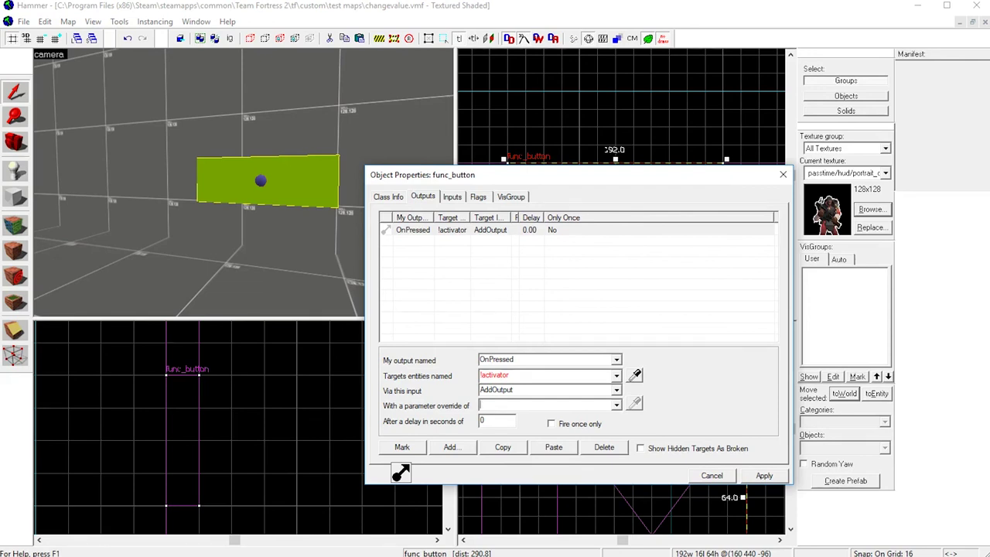
text(gravity )
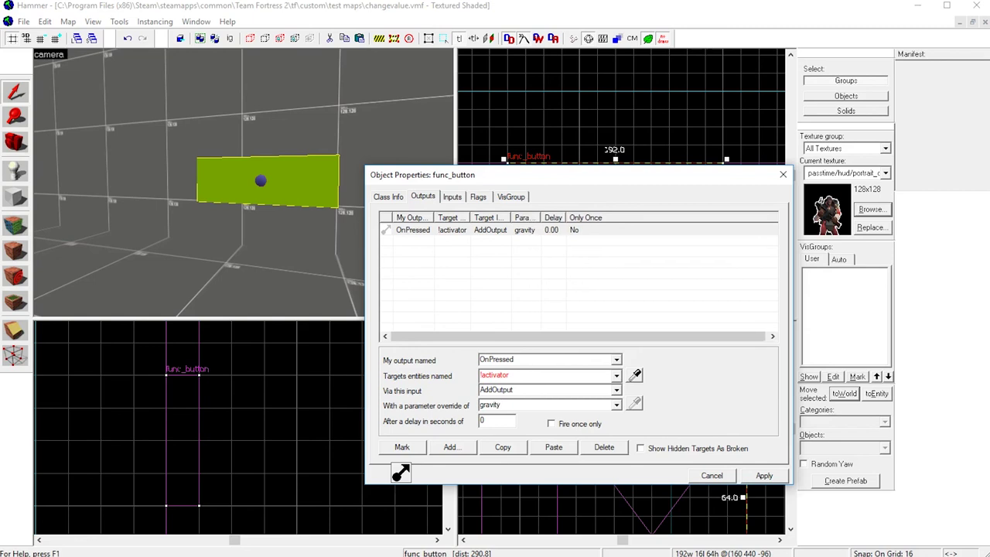
text([])
key(Left)
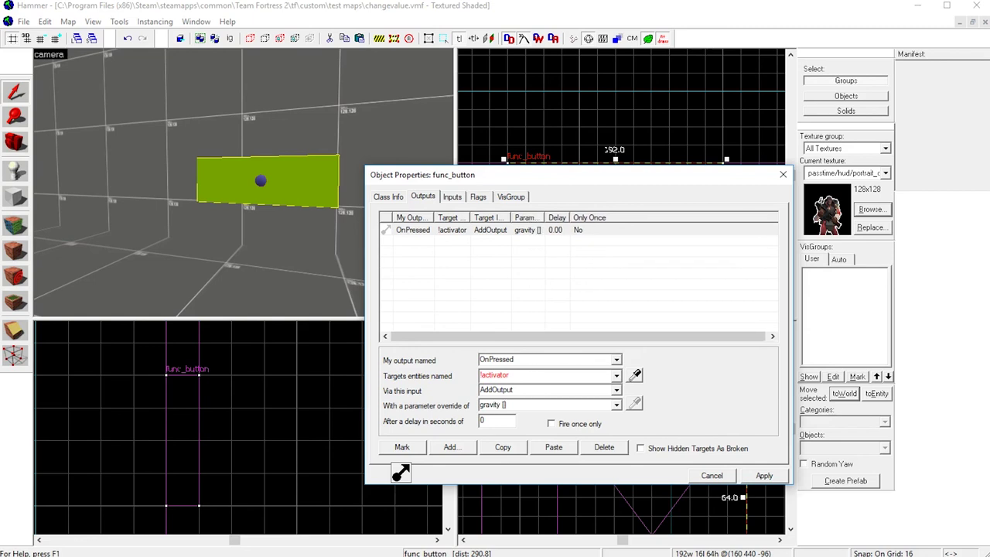
text(.5 2)
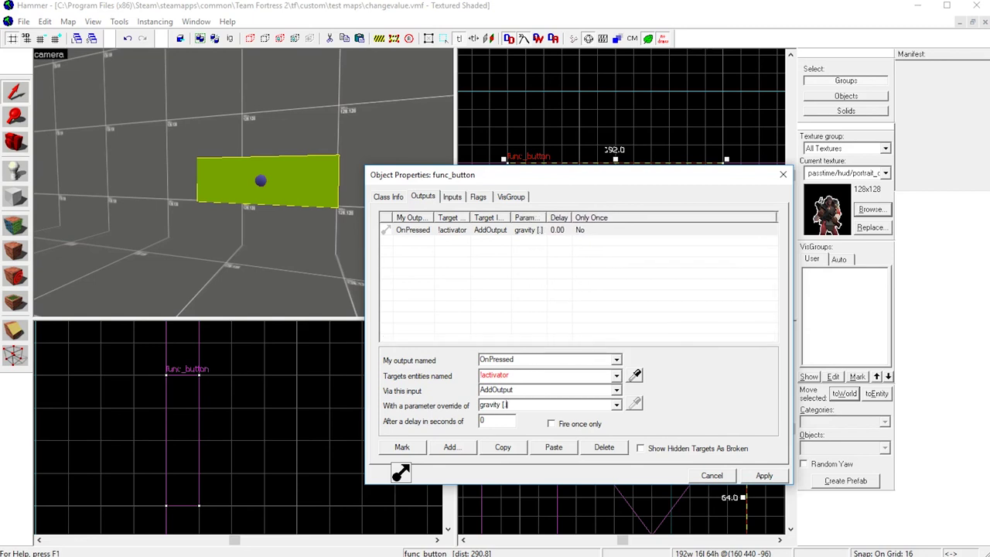
Clear the gravity example from the parameter override and close the button's properties without applying the edits
key(BackSpace)
key(BackSpace)
key(BackSpace)
key(BackSpace)
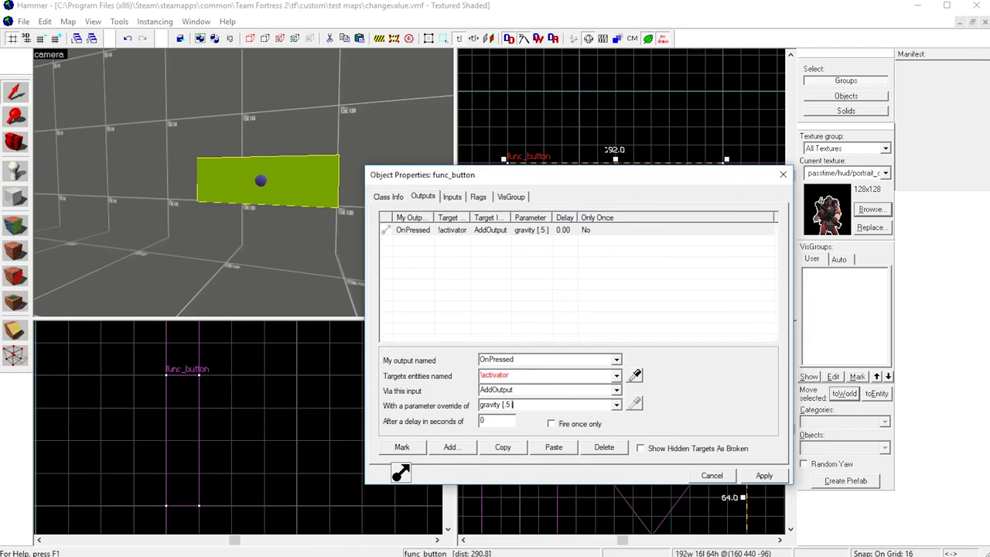
key(BackSpace)
key(BackSpace)
key(BackSpace)
key(BackSpace)
key(BackSpace)
key(BackSpace)
key(BackSpace)
key(BackSpace)
key(BackSpace)
key(BackSpace)
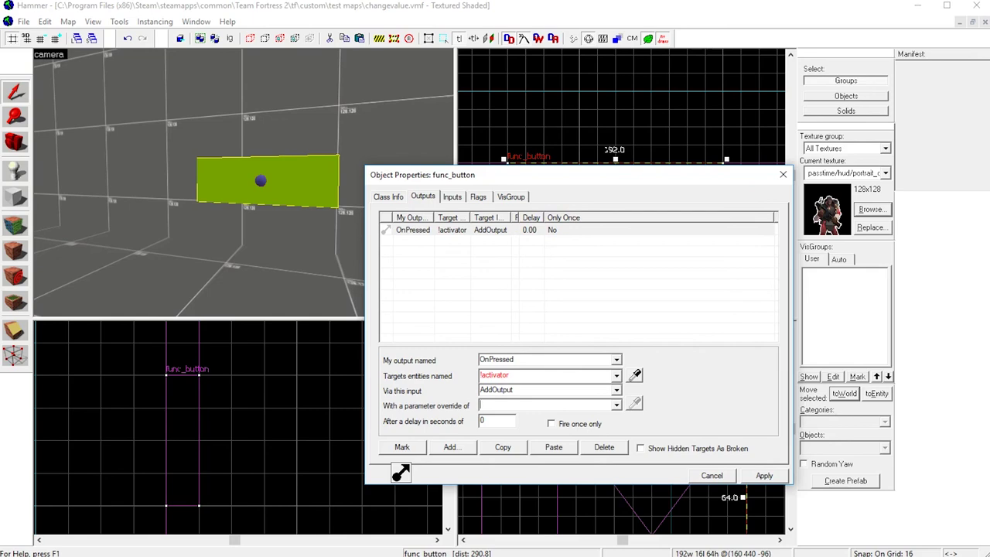
click(712, 476)
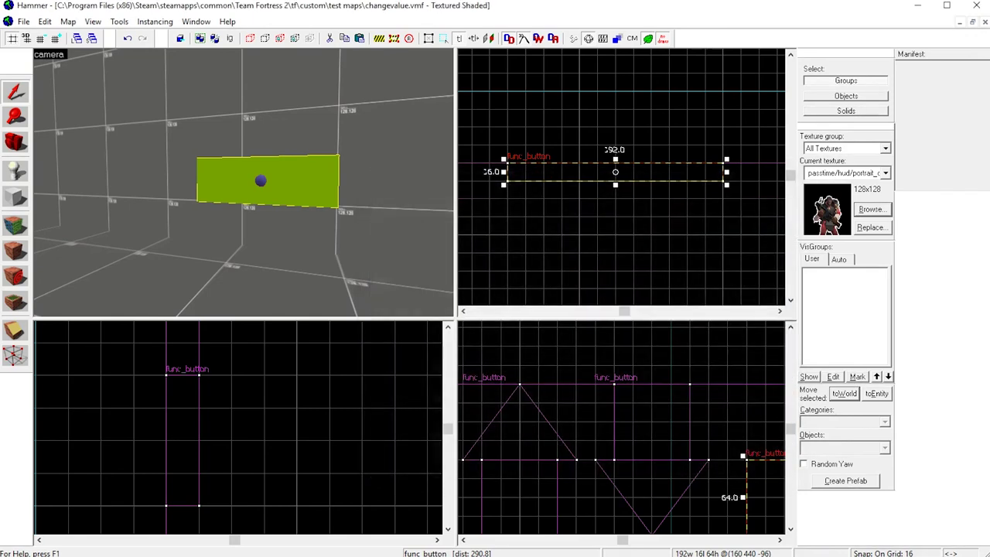
Fly back across the room to the wooden board and view its class portraits up close
key(z)
key(s)
click(243, 182)
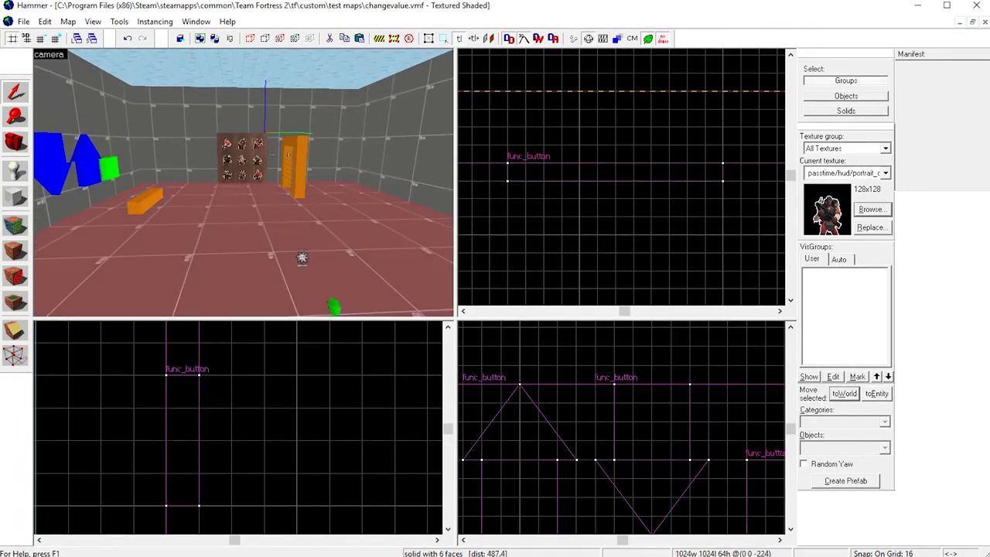
click(272, 153)
click(267, 71)
key(z)
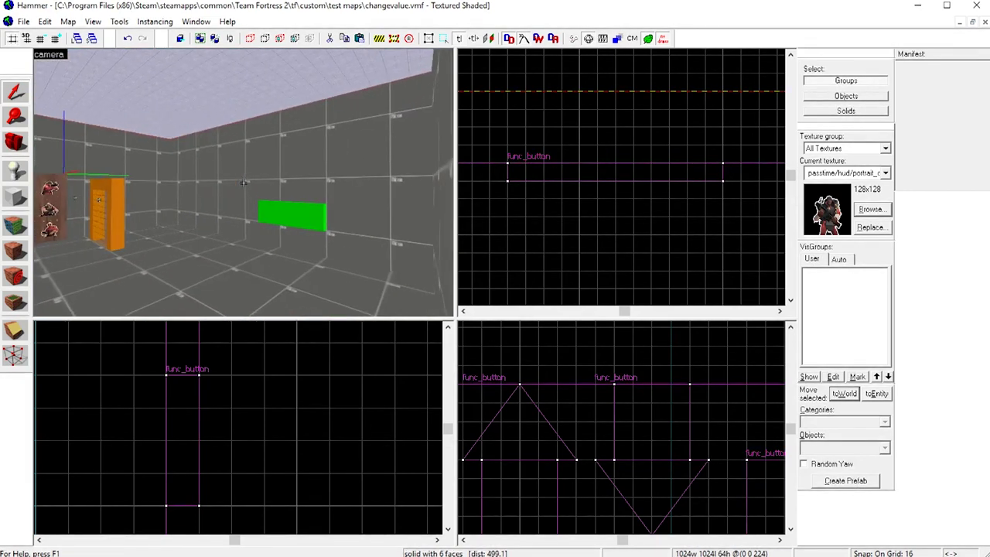
key(s)
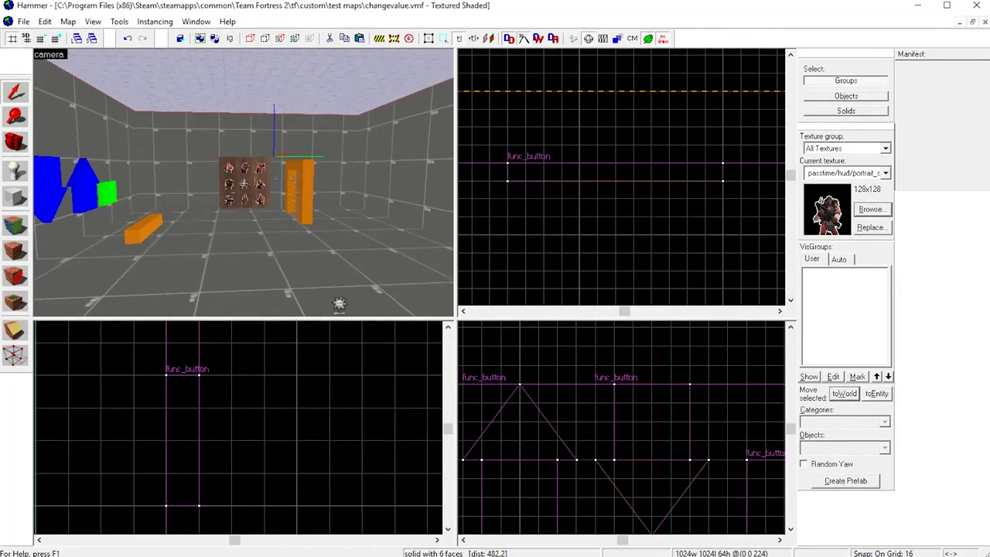
key(w)
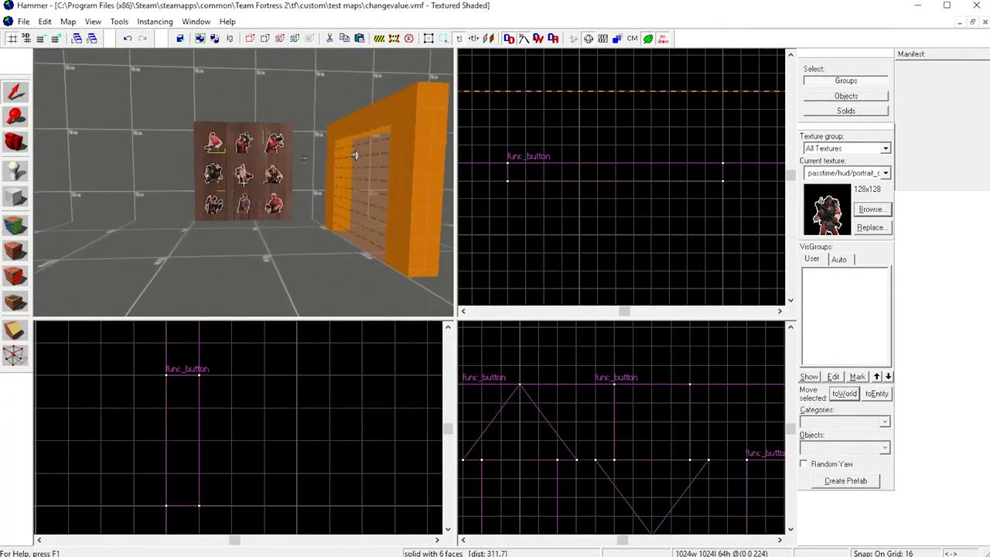
key(w)
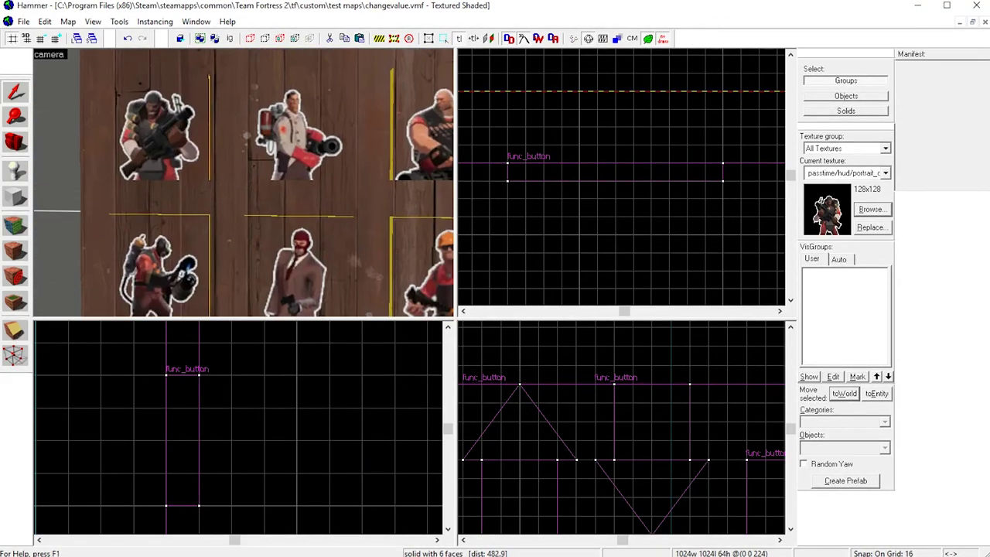